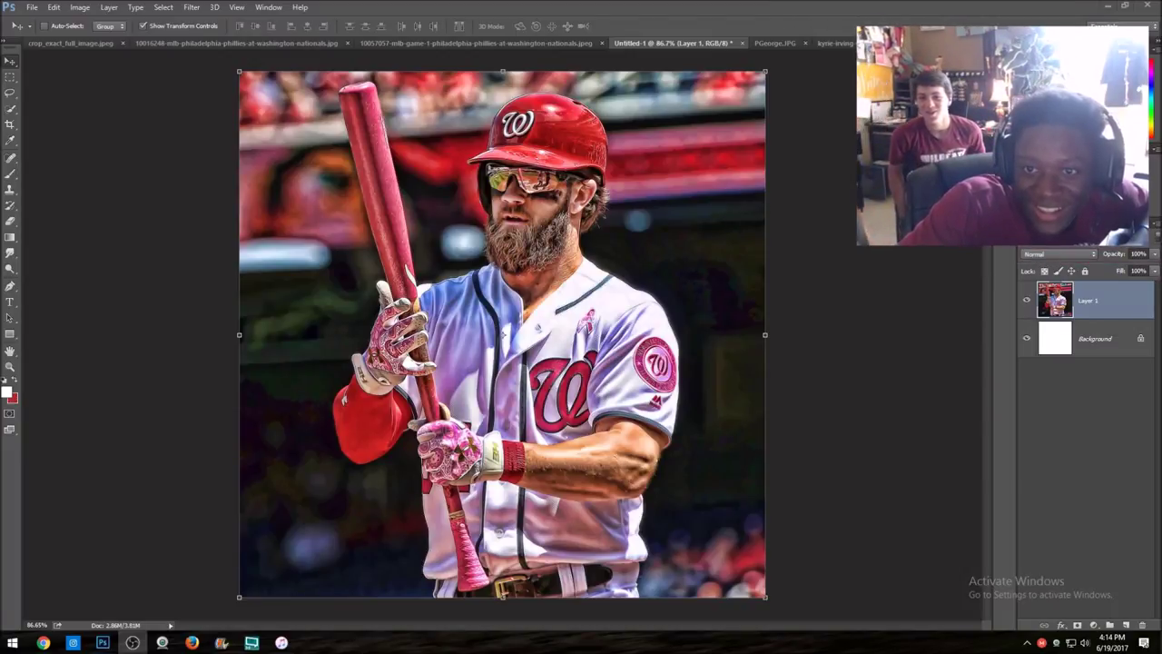
Open Layer 1's layer options and dismiss them without choosing anything
right_click(1072, 306)
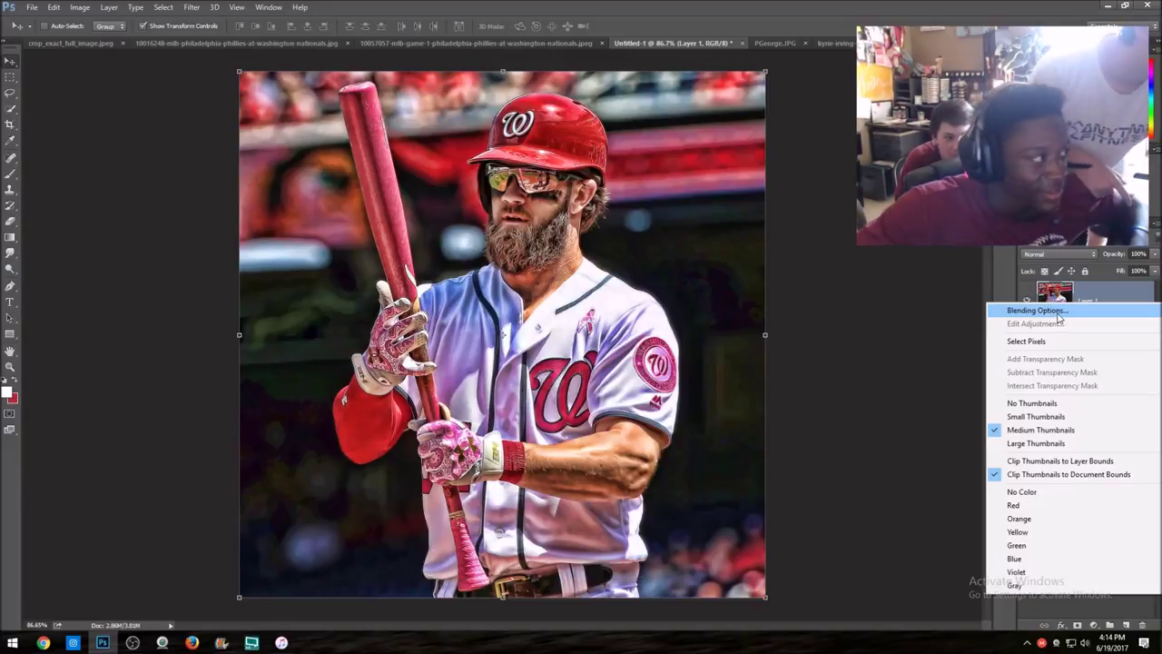
click(1058, 311)
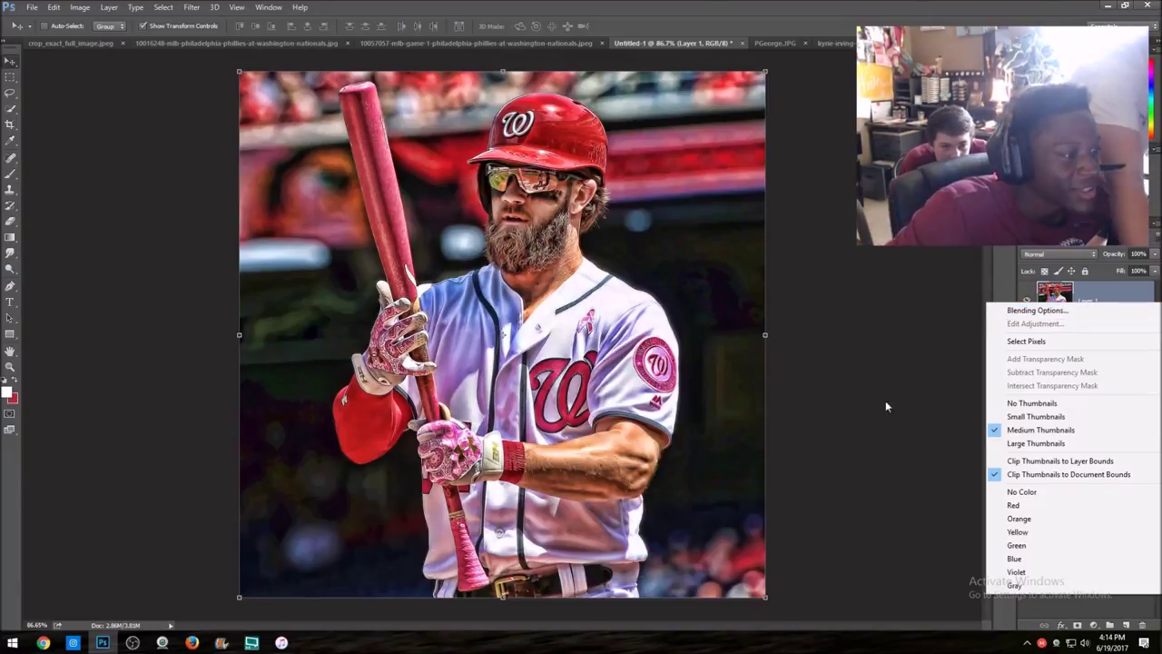
click(887, 409)
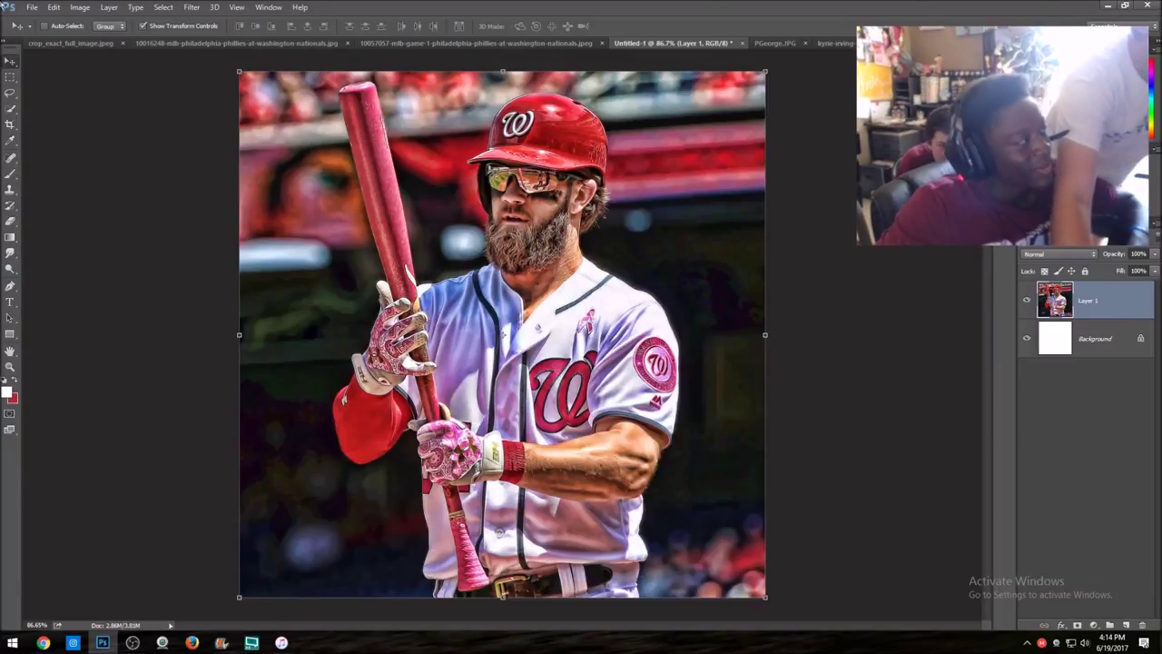
Quick-select the player's helmet, face, beard, bat, torso and sleeve, and copy them to a new Layer 2
click(11, 109)
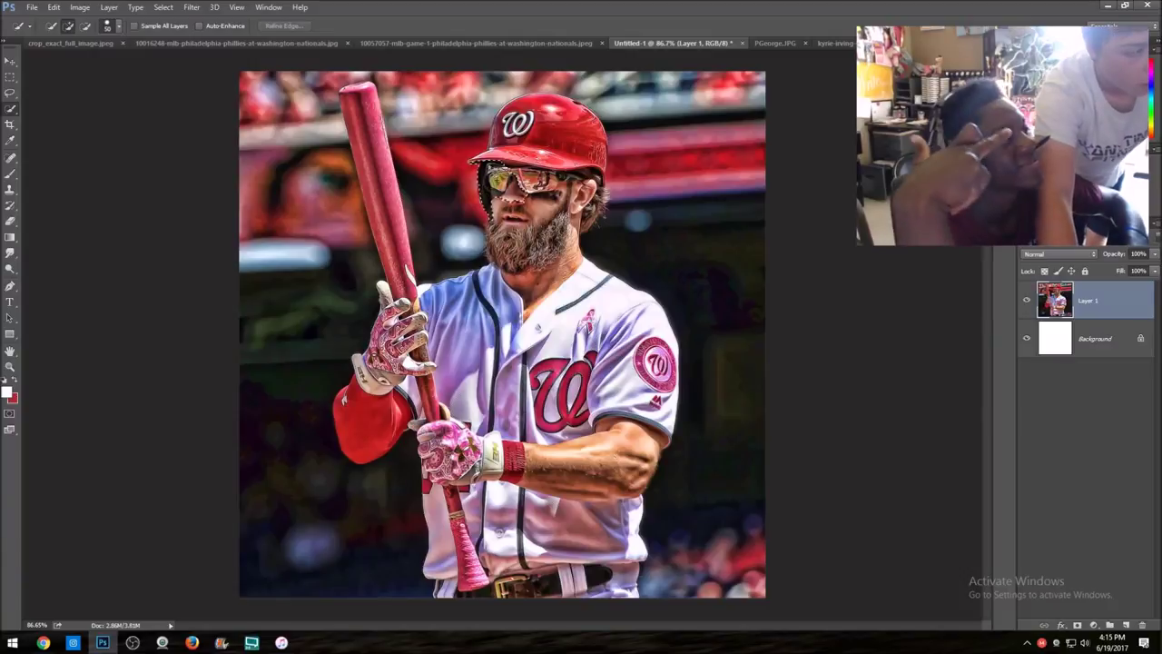
drag(500, 182, 507, 102)
key(ctrl+d)
click(537, 180)
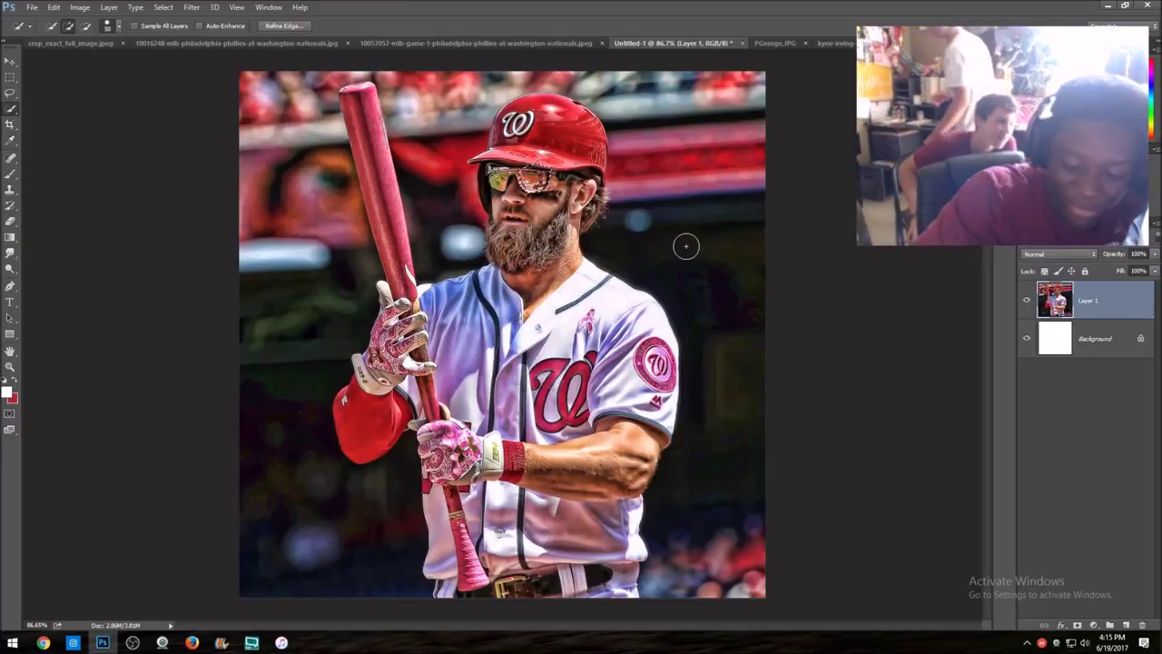
drag(534, 125, 507, 244)
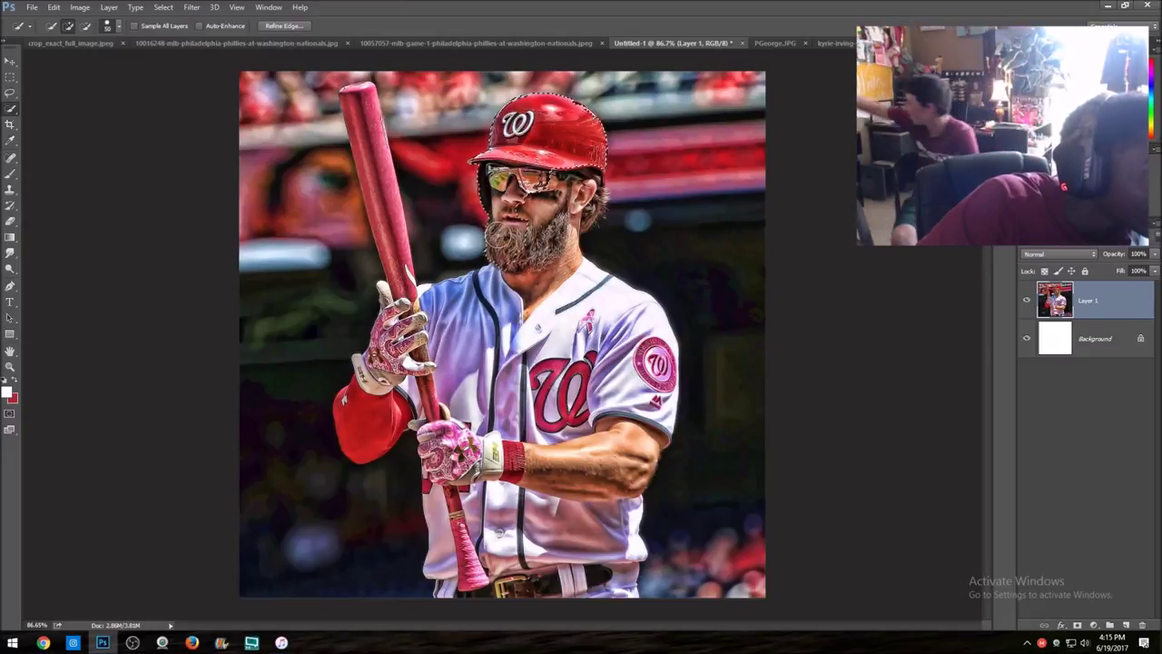
drag(507, 243, 572, 409)
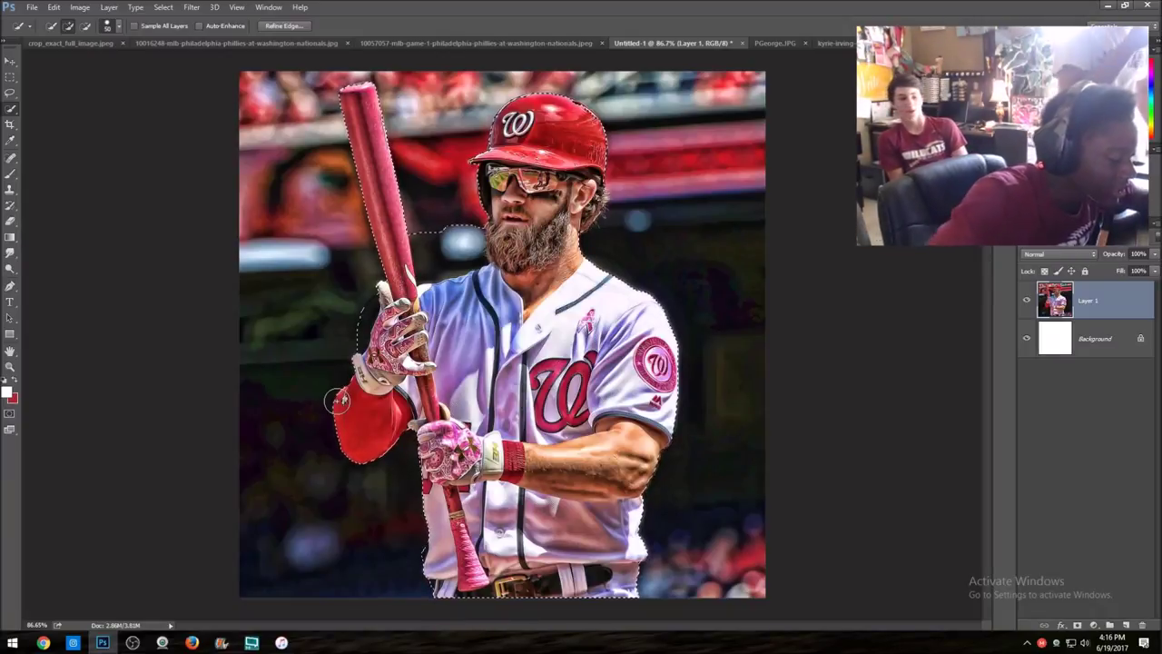
key(ctrl+j)
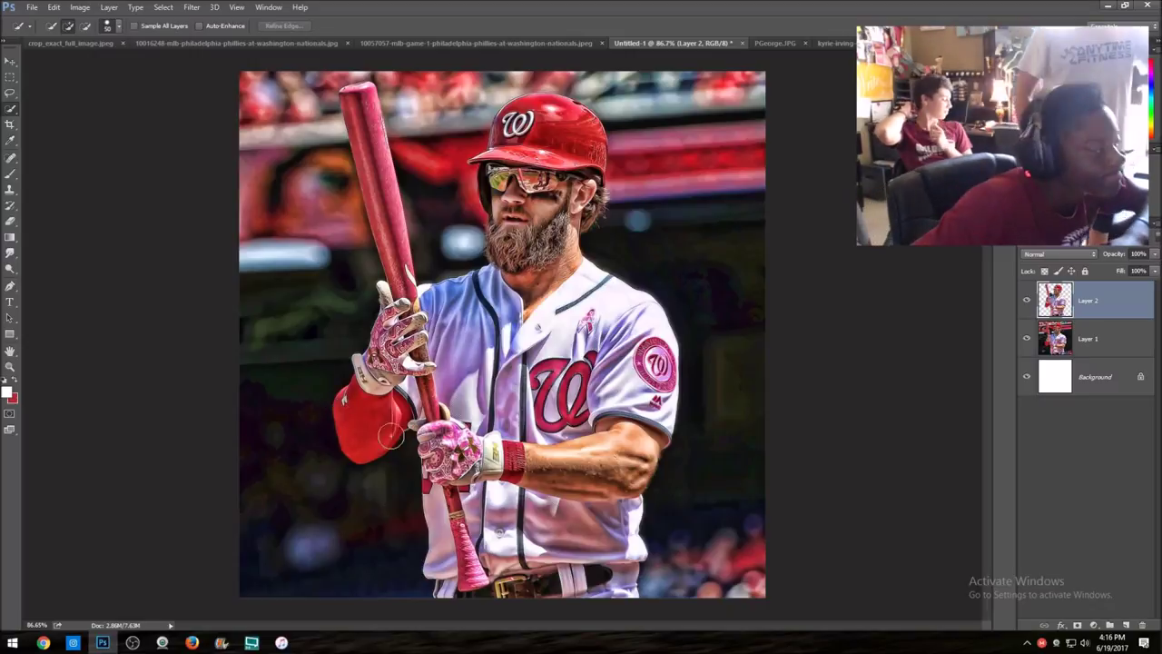
Add the red elbow guard to the selection and delete the Background layer
drag(368, 427, 403, 384)
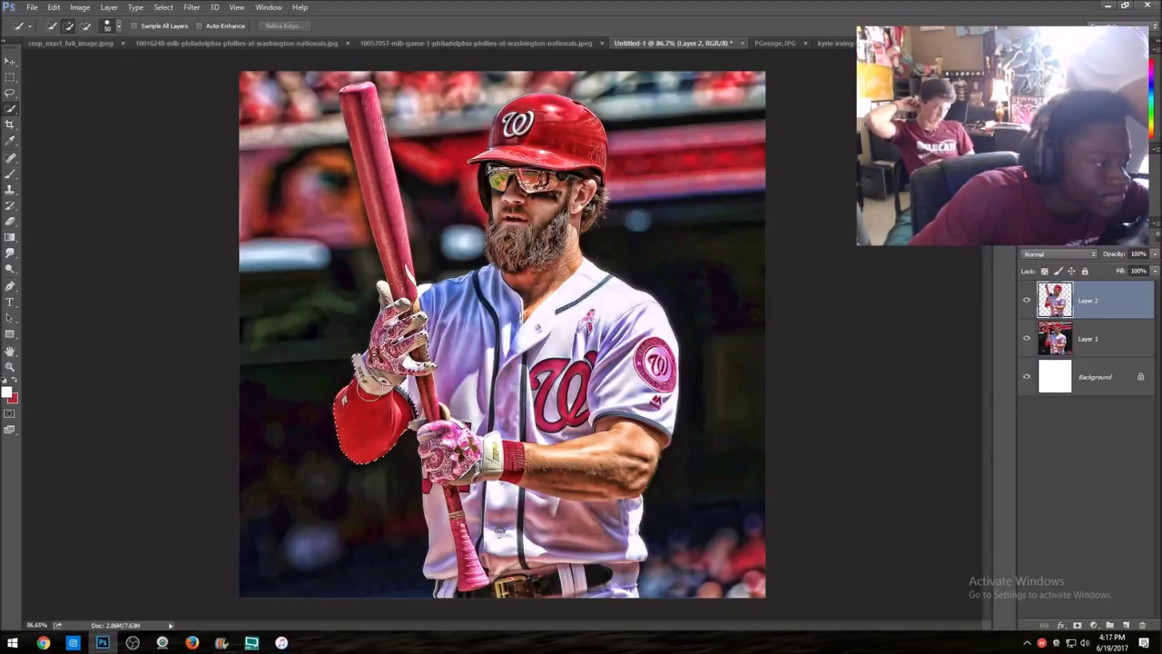
right_click(1080, 381)
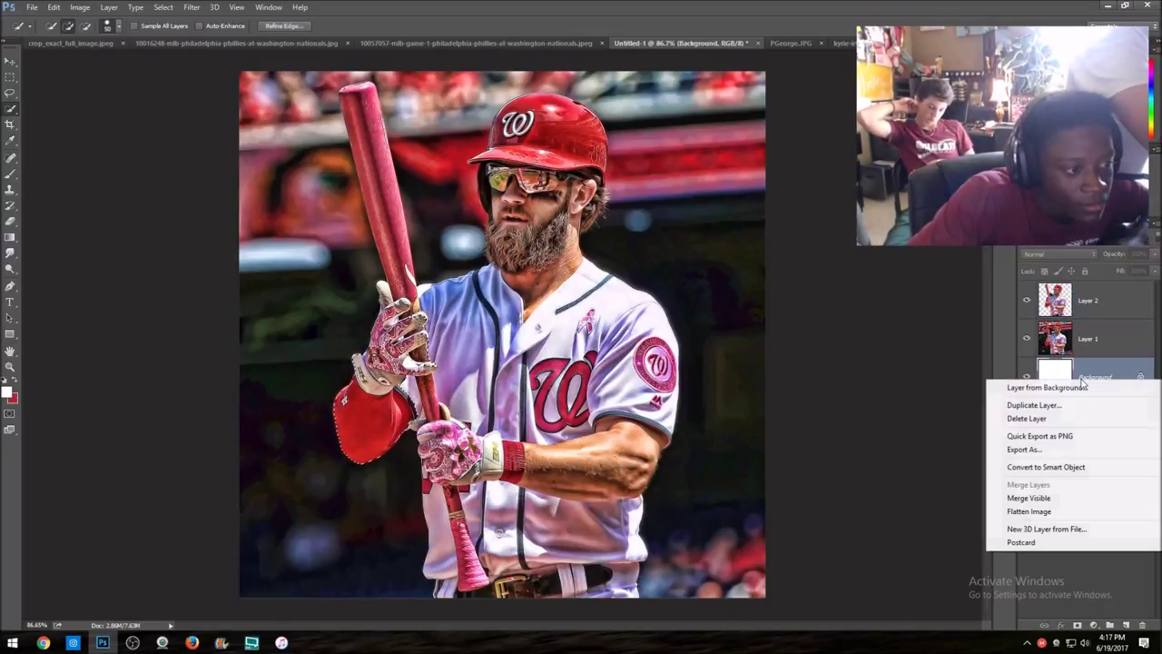
click(1035, 418)
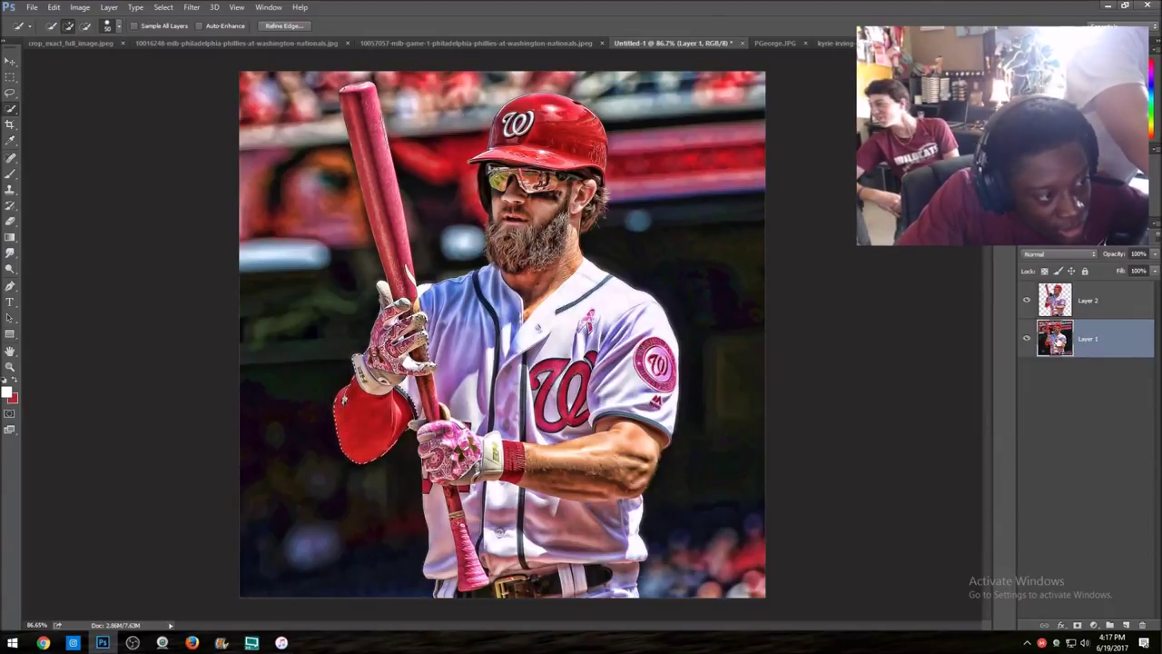
Hide Layer 1, then set up the Eraser on Layer 2 with brush size reduced to 20
double_click(1117, 345)
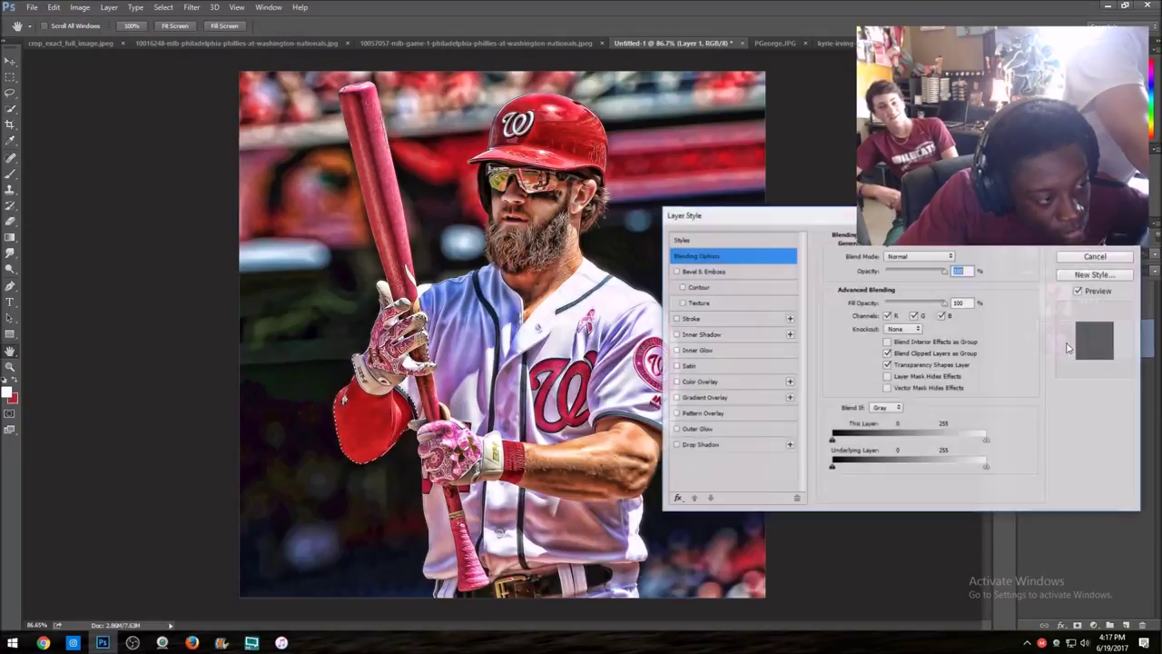
key(Escape)
click(1027, 339)
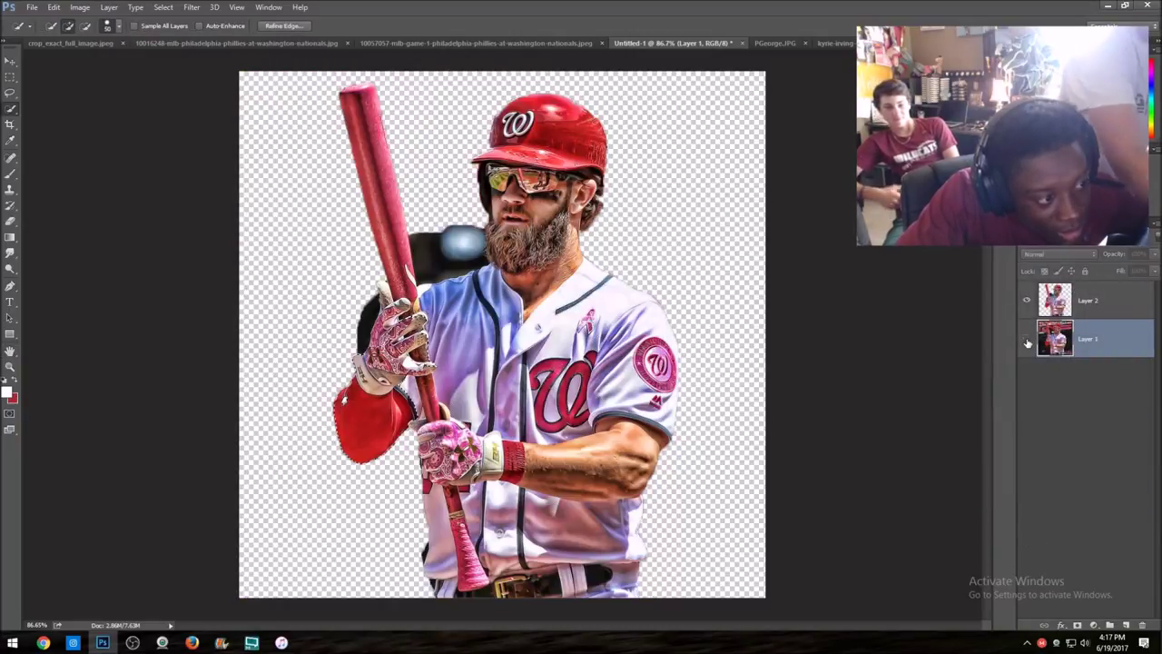
click(10, 222)
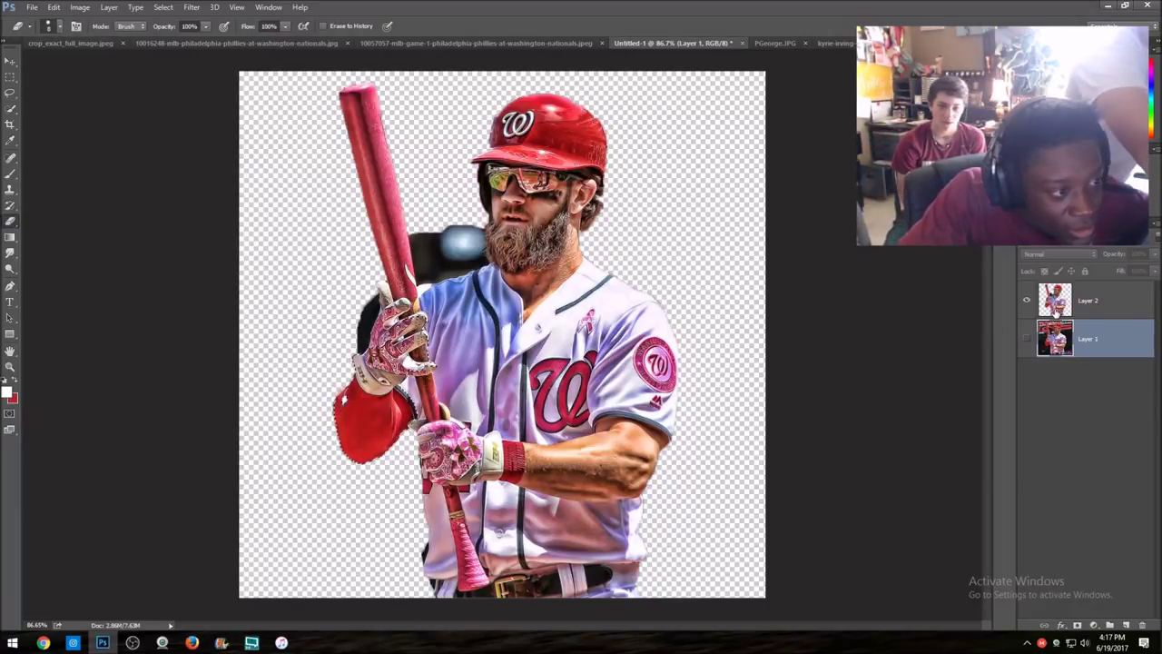
click(1084, 313)
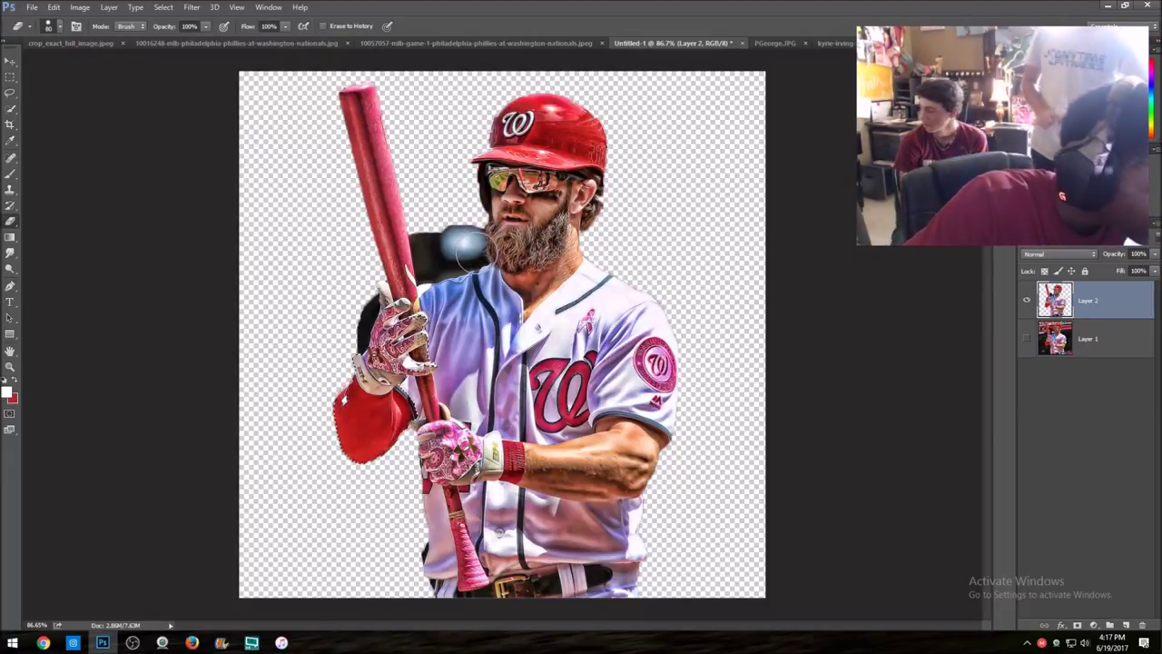
key(bracketleft)
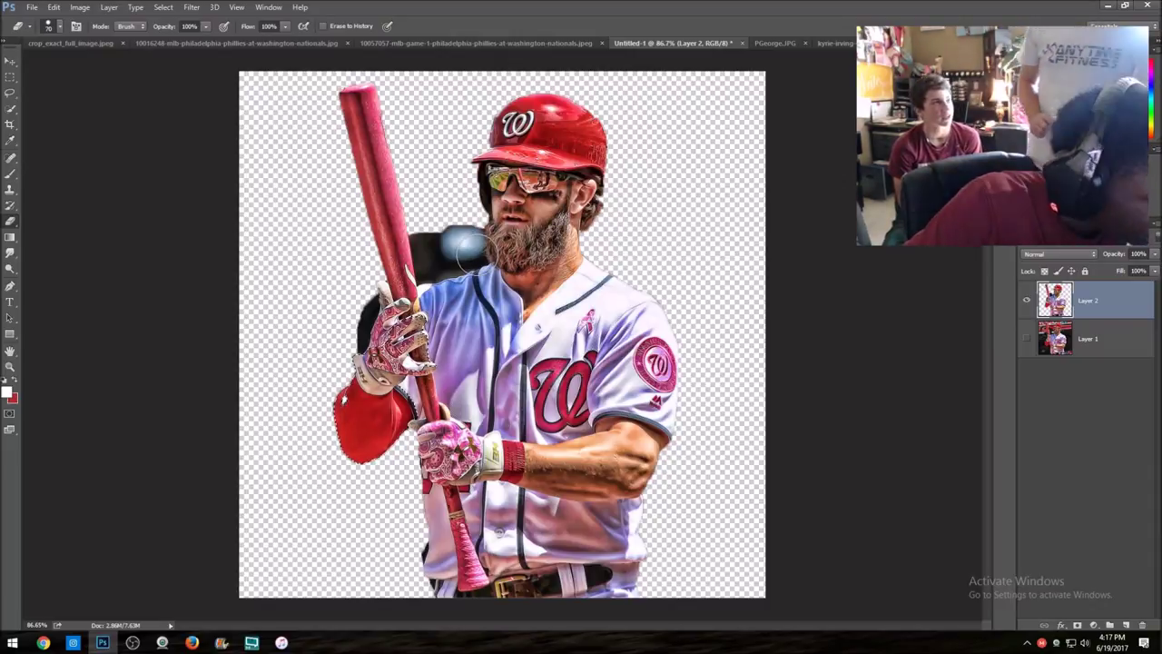
key(bracketleft)
key(bracketleft)
key(bracketleft)
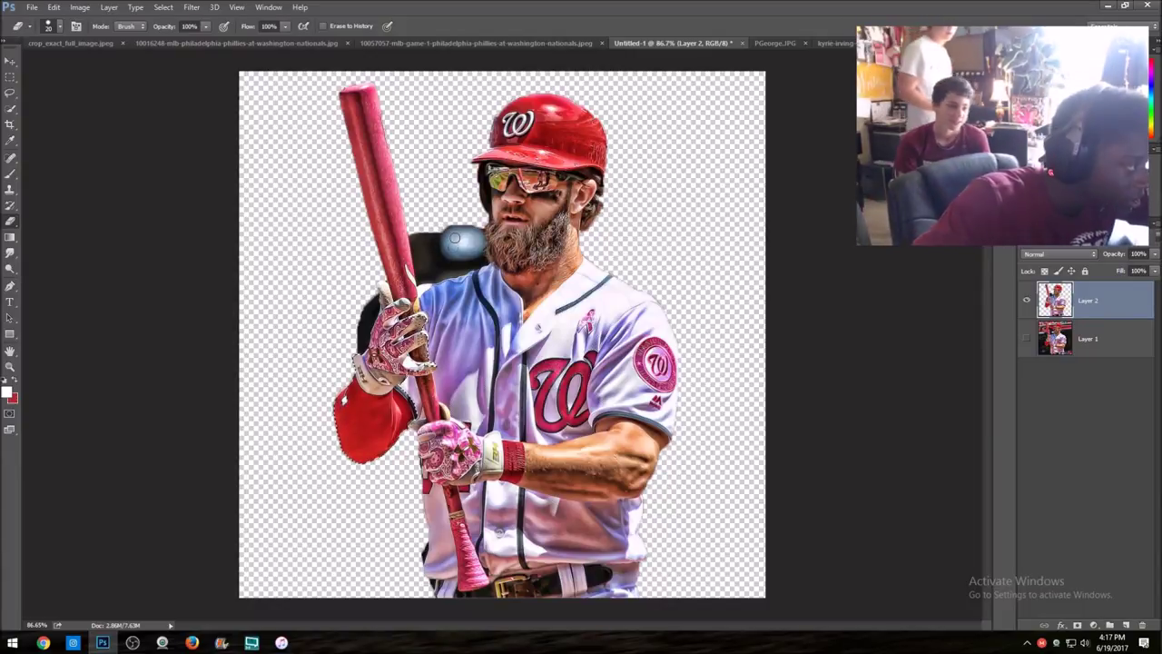
Erase leftovers behind the head, then apply Black & White with magenta at -200, trying brown and red tints
drag(434, 252, 486, 192)
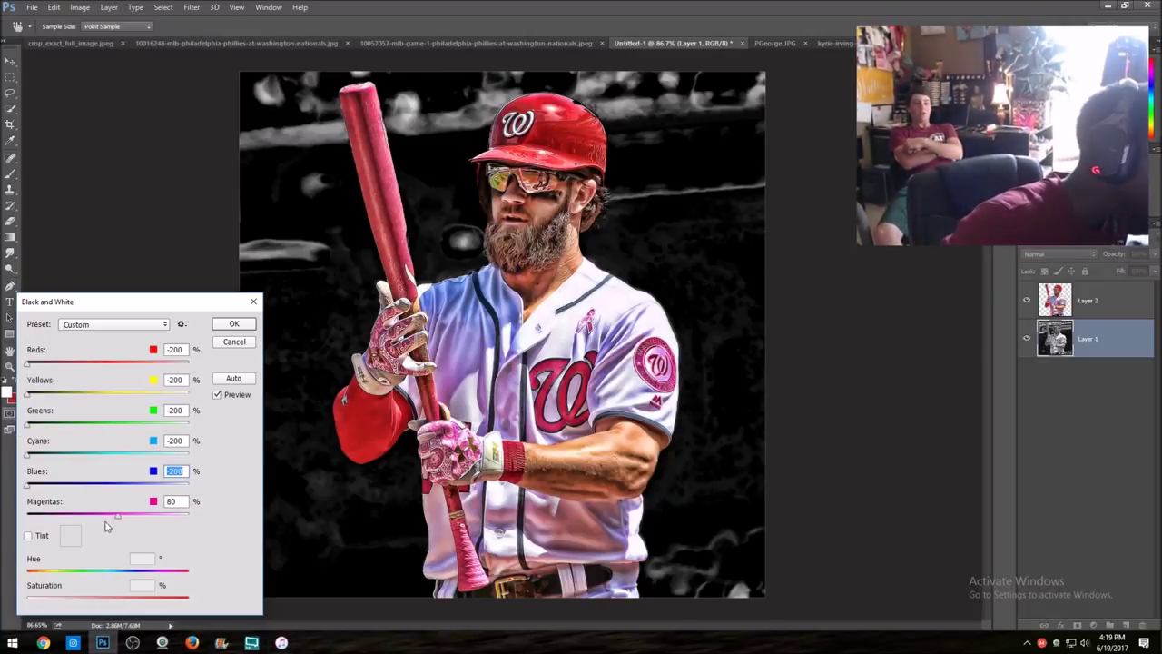
drag(84, 515, 2, 525)
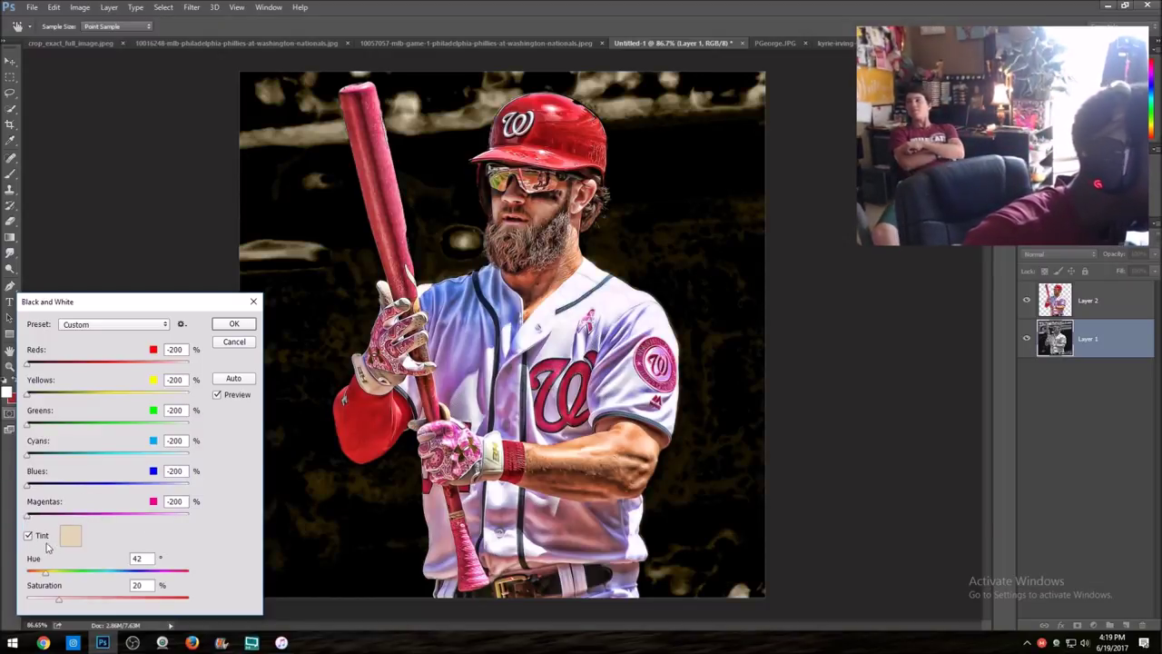
click(70, 538)
mouse_move(137, 272)
mouse_down()
mouse_move(145, 329)
mouse_move(181, 364)
mouse_up()
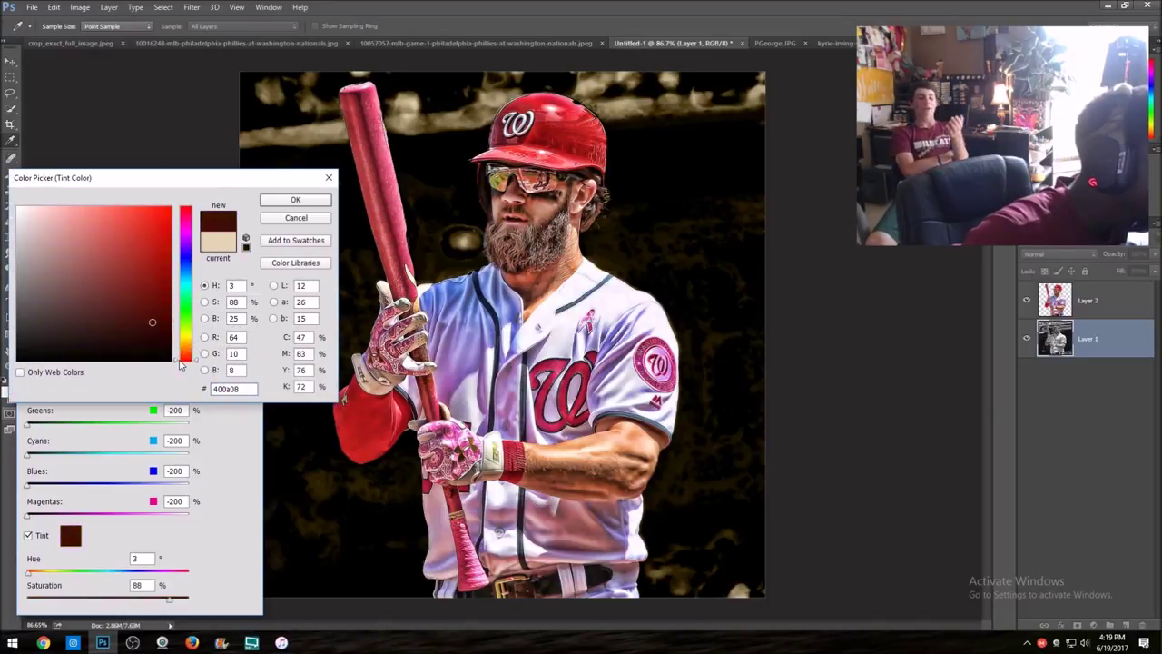
drag(151, 321, 141, 221)
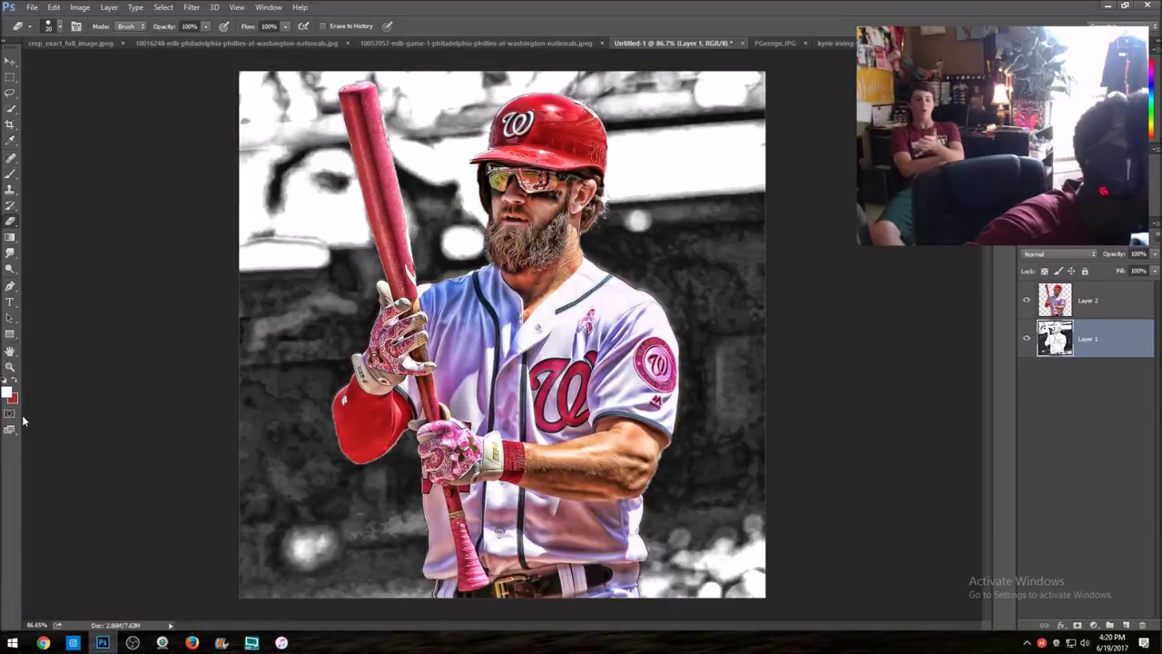
Confirm in Image Size that the document is 1000 × 1000 pixels, leaving it unchanged
click(80, 8)
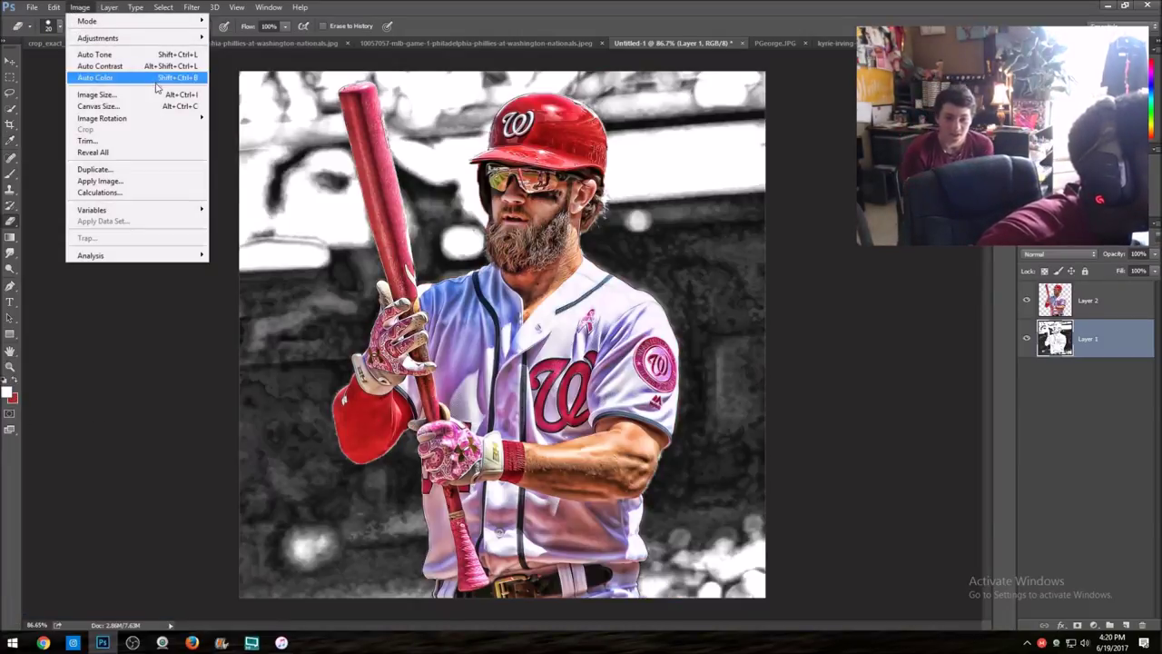
click(98, 94)
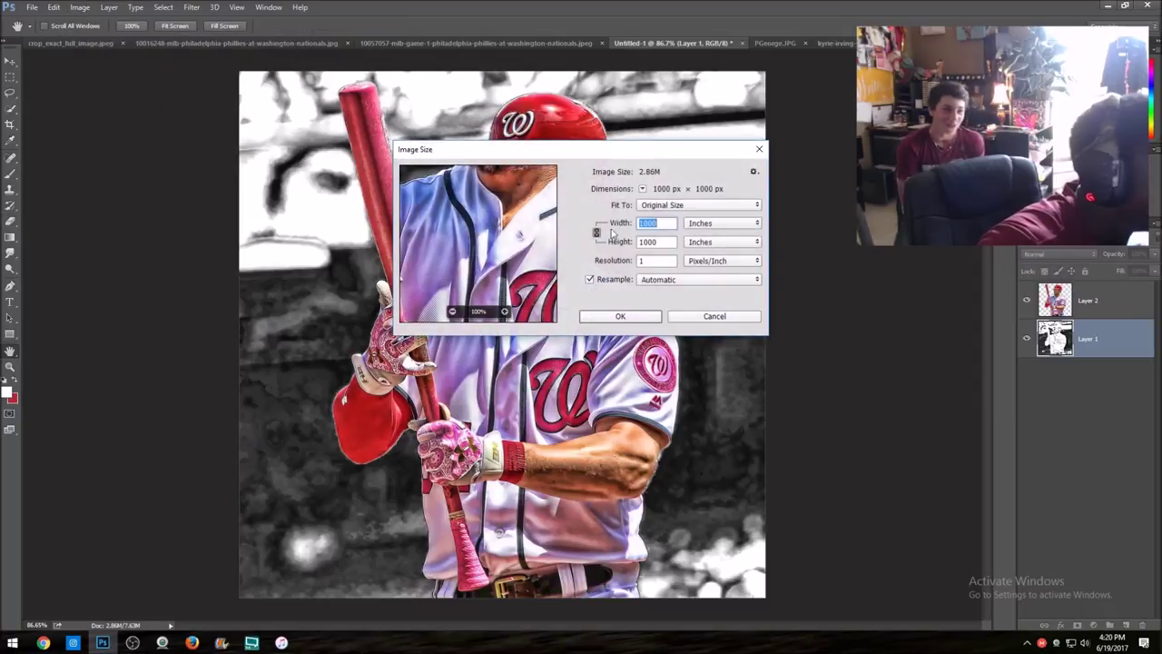
click(761, 150)
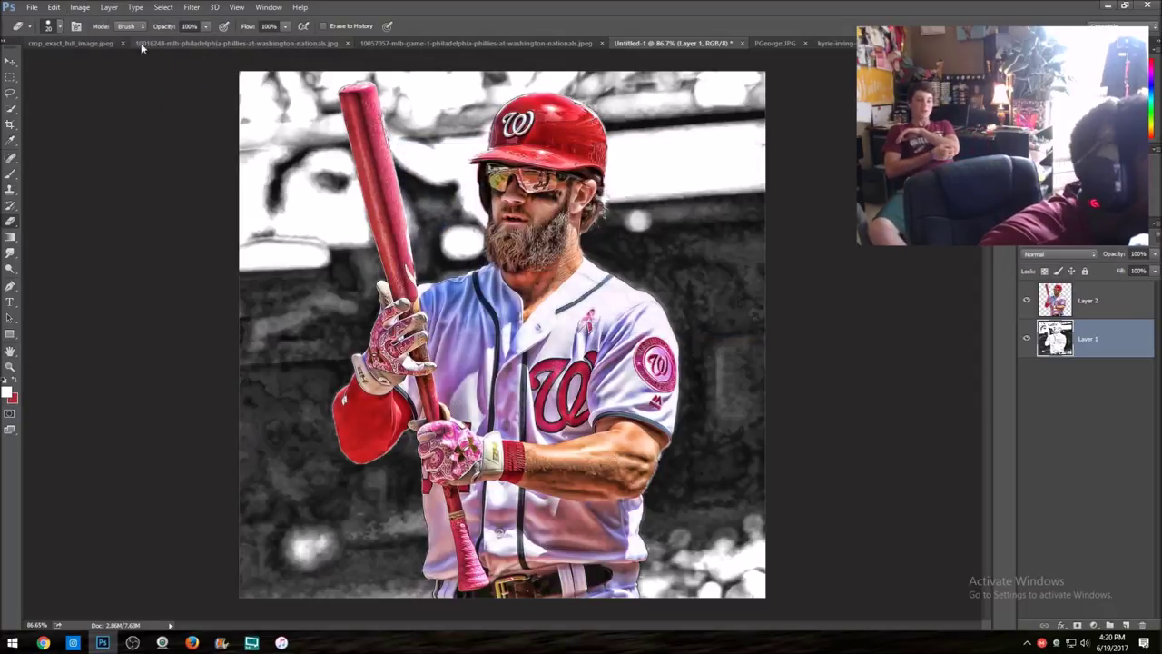
click(80, 7)
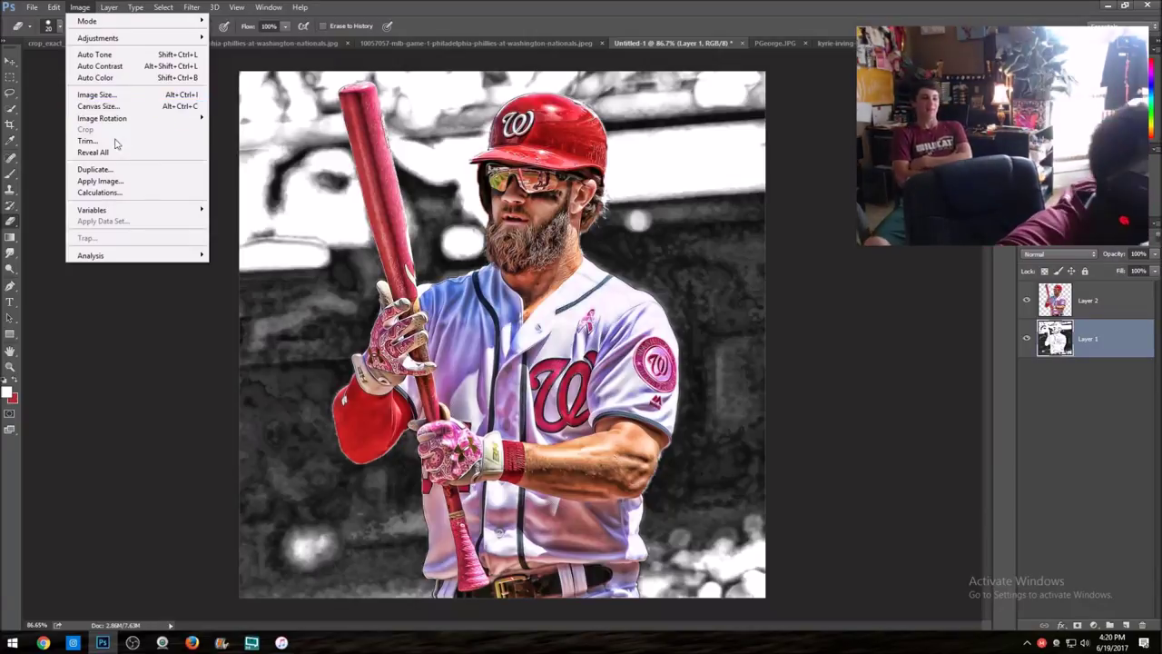
mouse_move(136, 38)
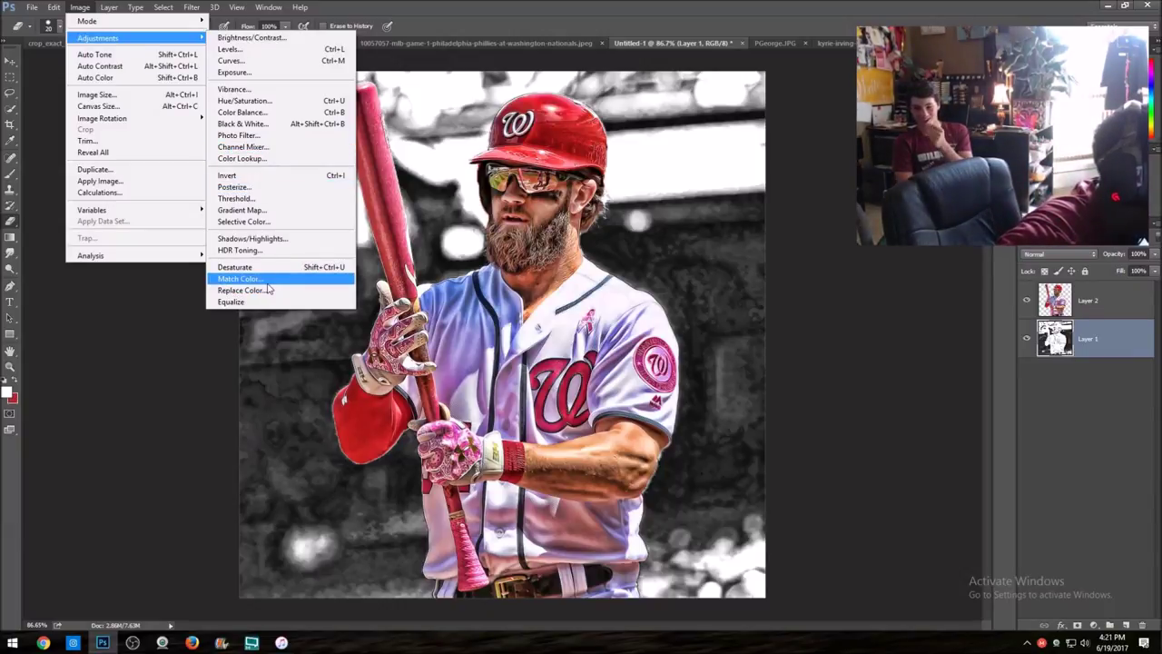
Drag the Color Balance sliders to their extremes, ending magenta/green and yellow/blue at -100, then close it
click(260, 111)
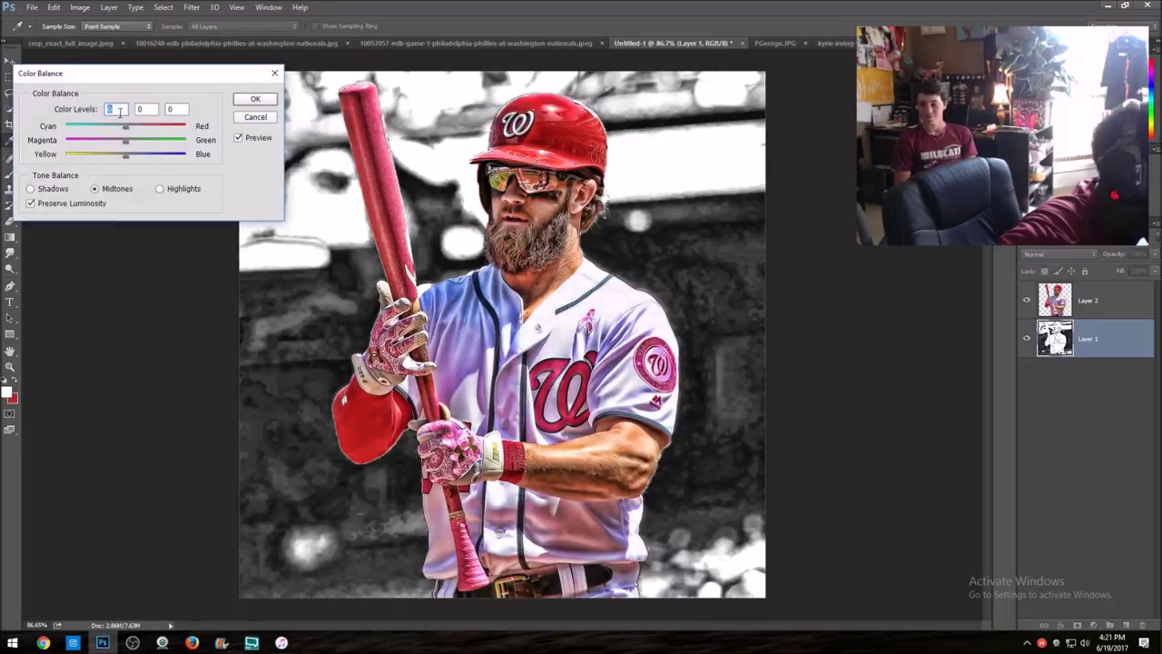
drag(125, 129, 281, 137)
drag(126, 142, 316, 148)
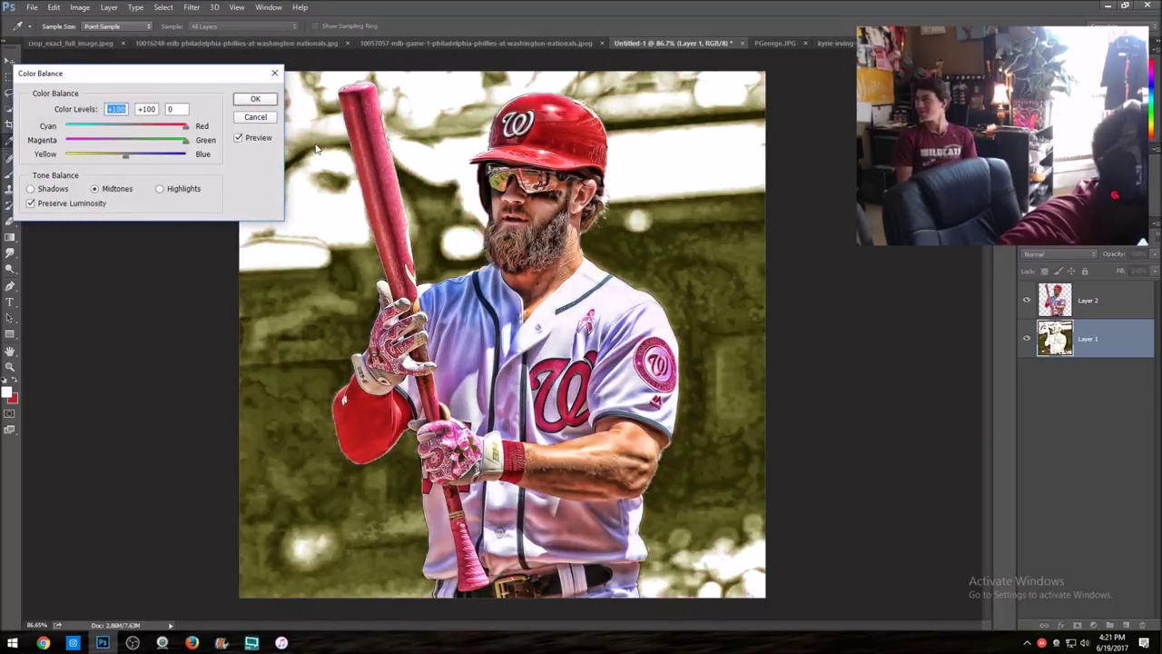
drag(127, 156, 261, 154)
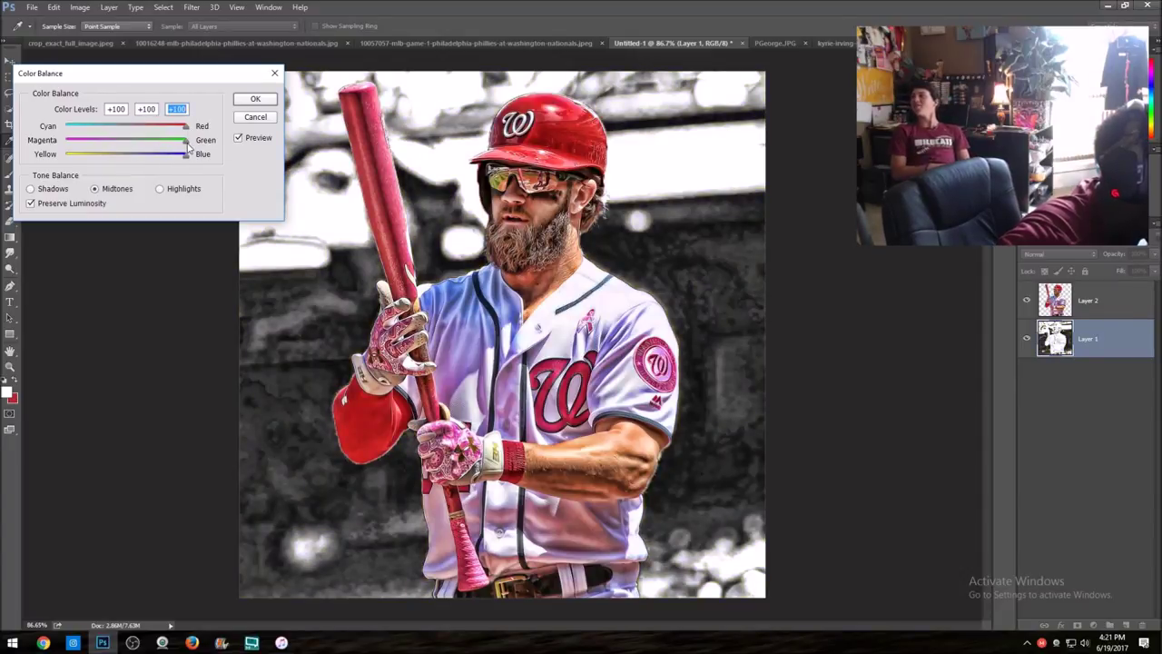
drag(187, 143, 11, 155)
drag(127, 158, 29, 162)
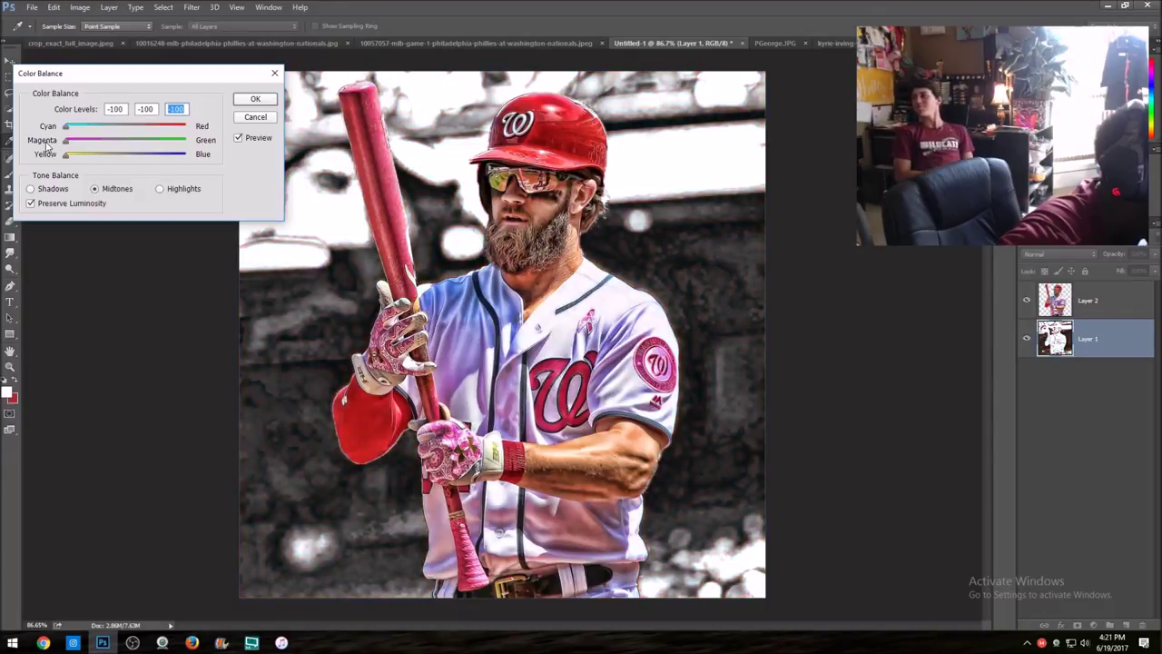
click(254, 116)
key(e)
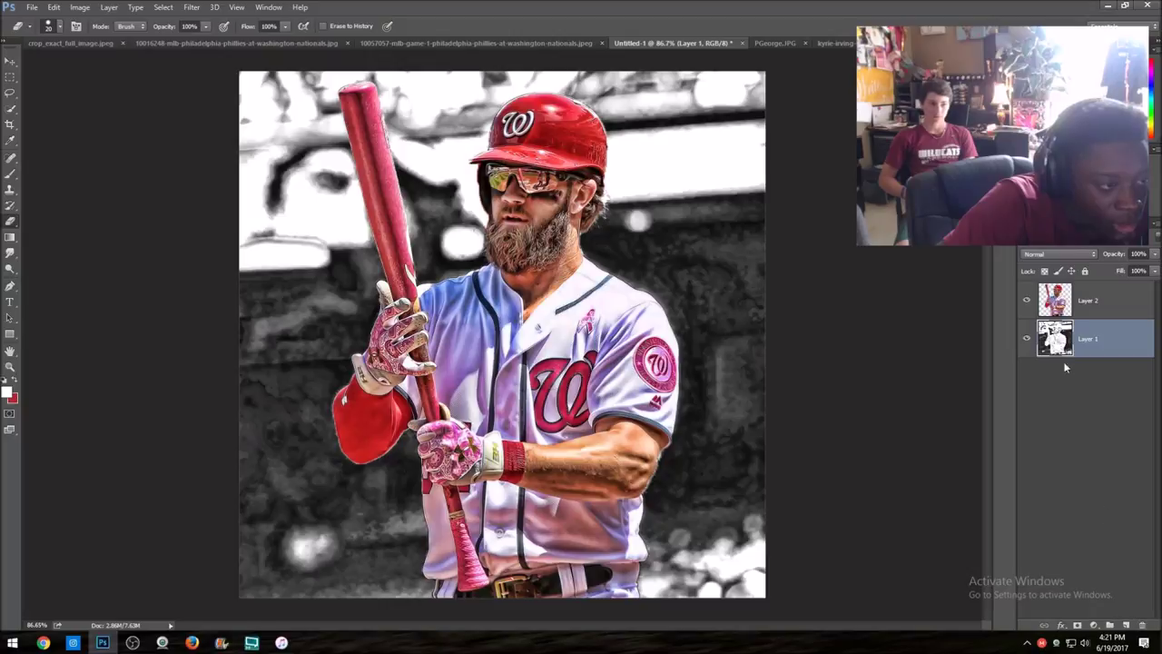
Add an empty Layer 3 above the sketch, then check the sketch and player layers by toggling their visibility
click(1126, 626)
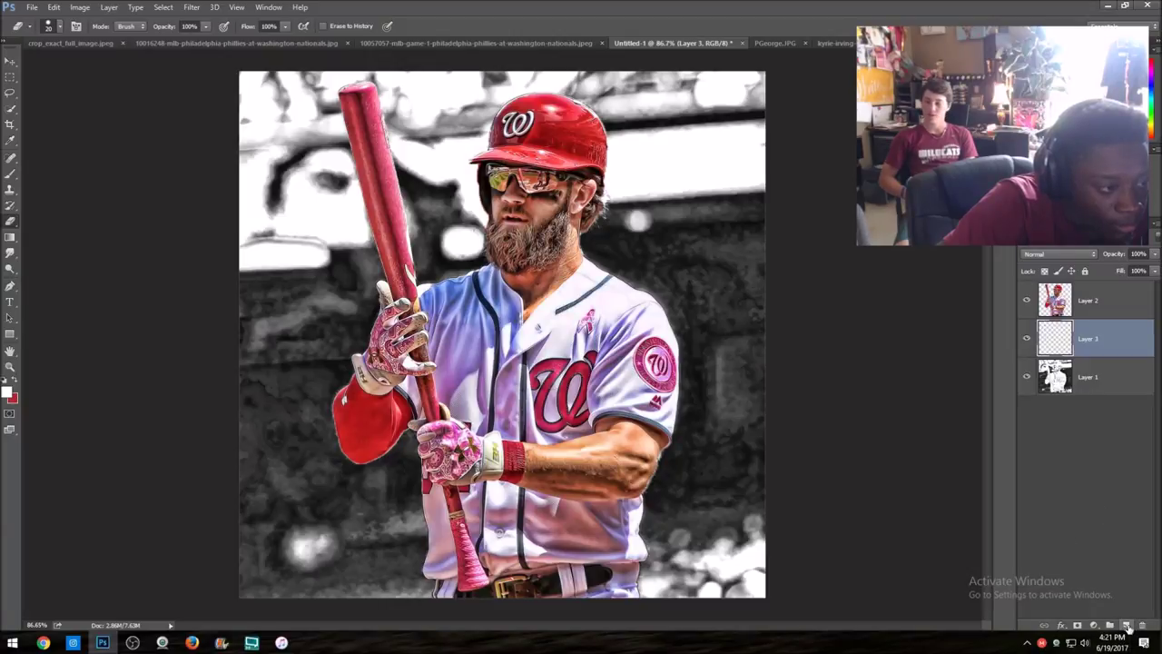
click(1079, 376)
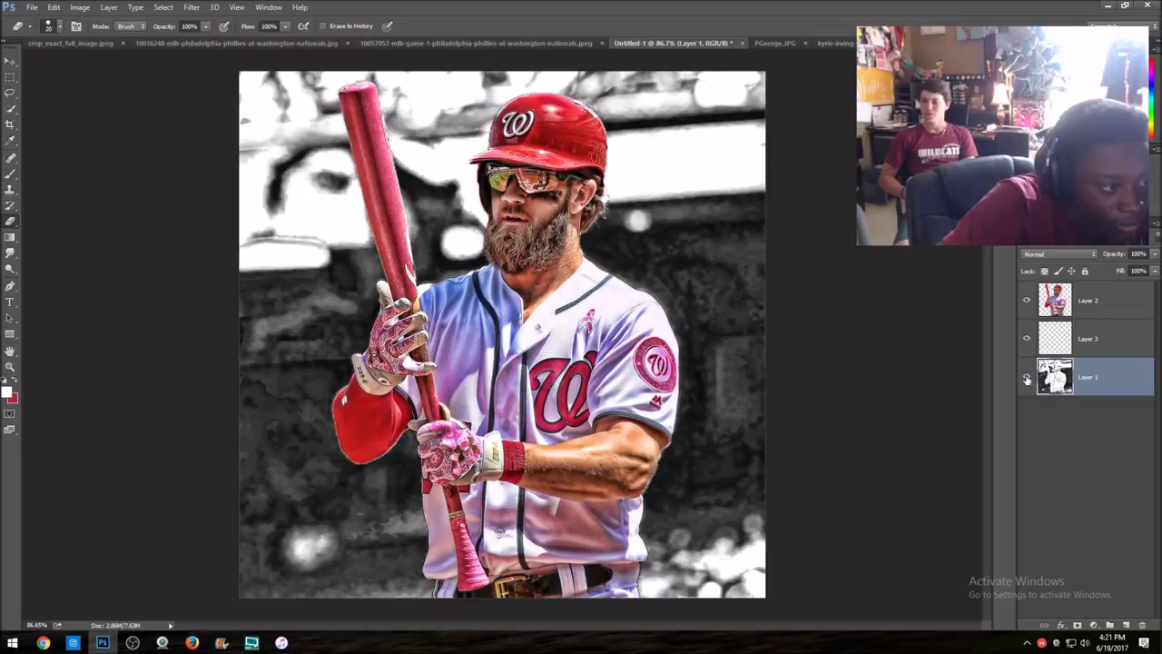
click(1027, 377)
click(1027, 378)
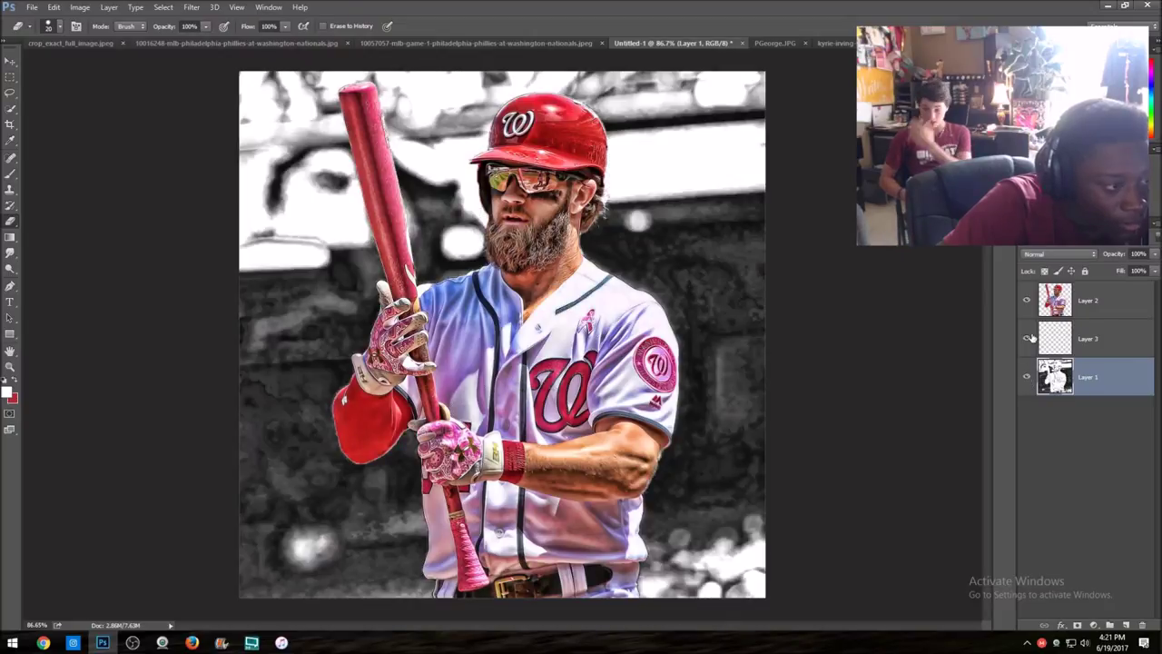
click(1026, 300)
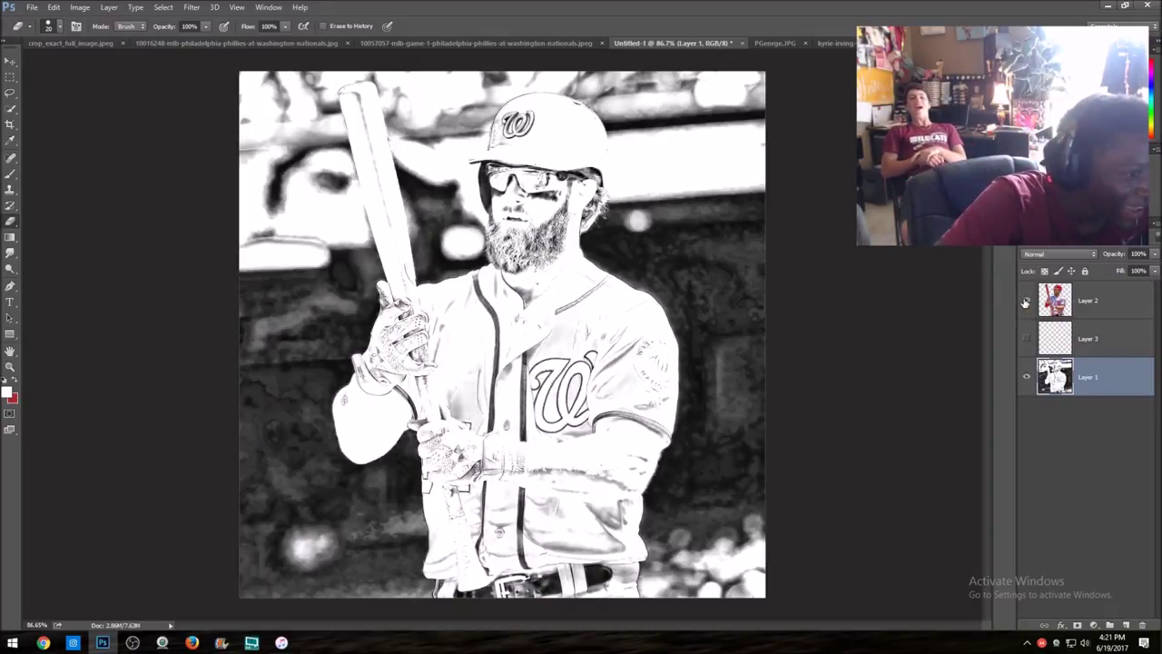
click(1026, 301)
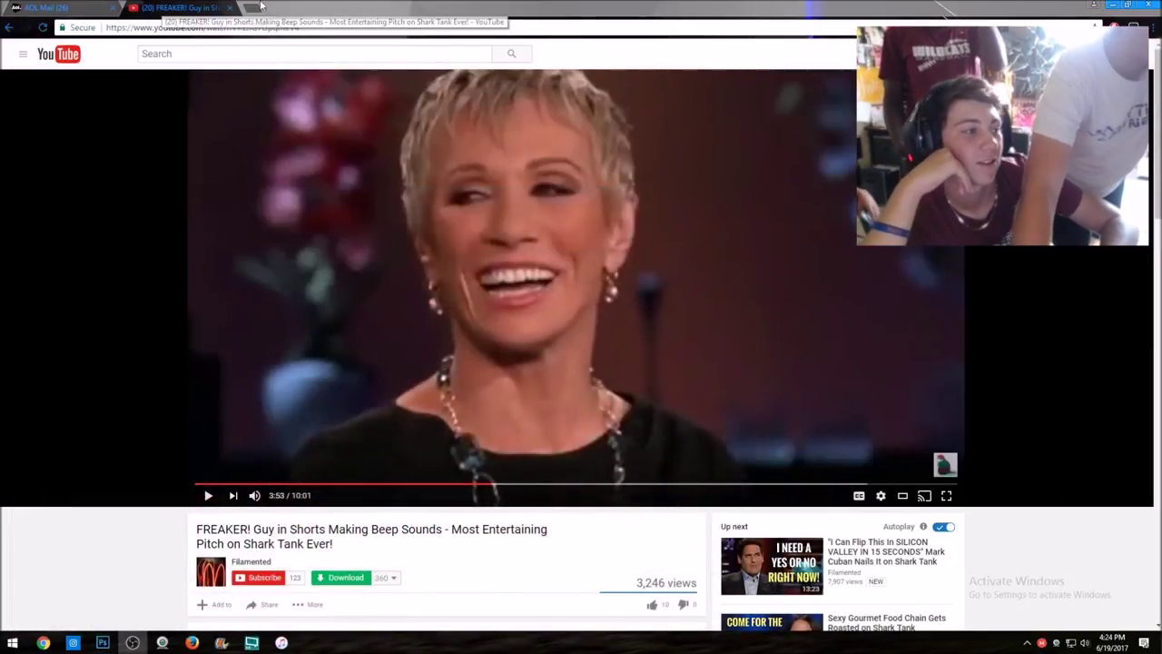
Search Google Images for 'stephen curry', filtered to sizes larger than 4 MP
click(252, 8)
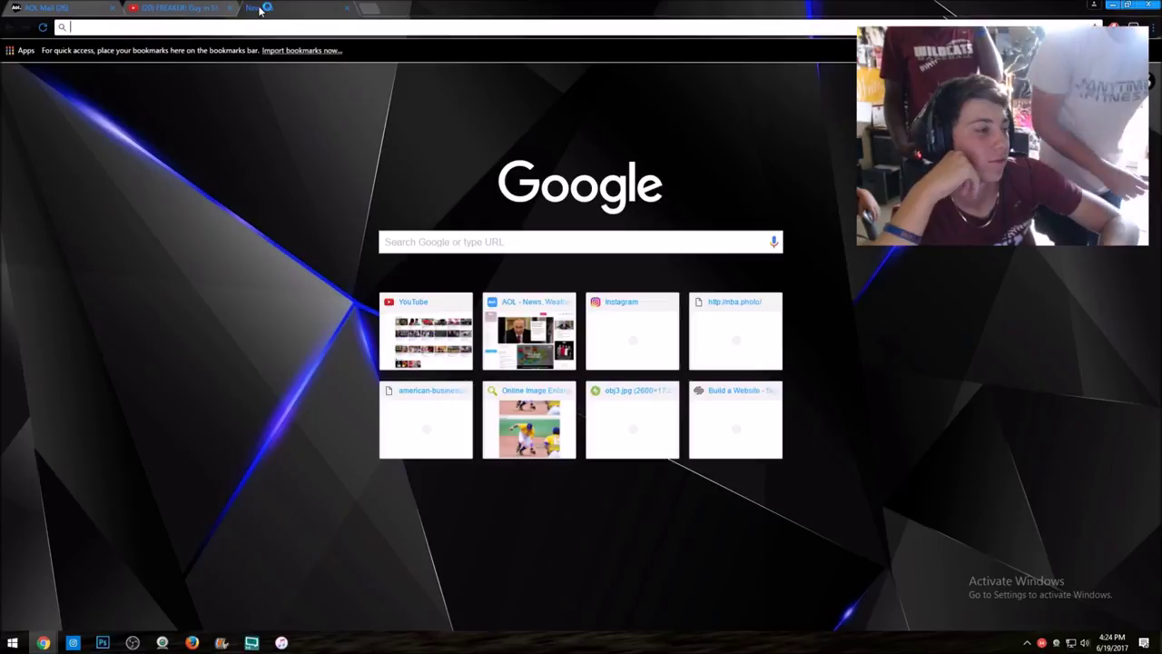
text(stephen curry)
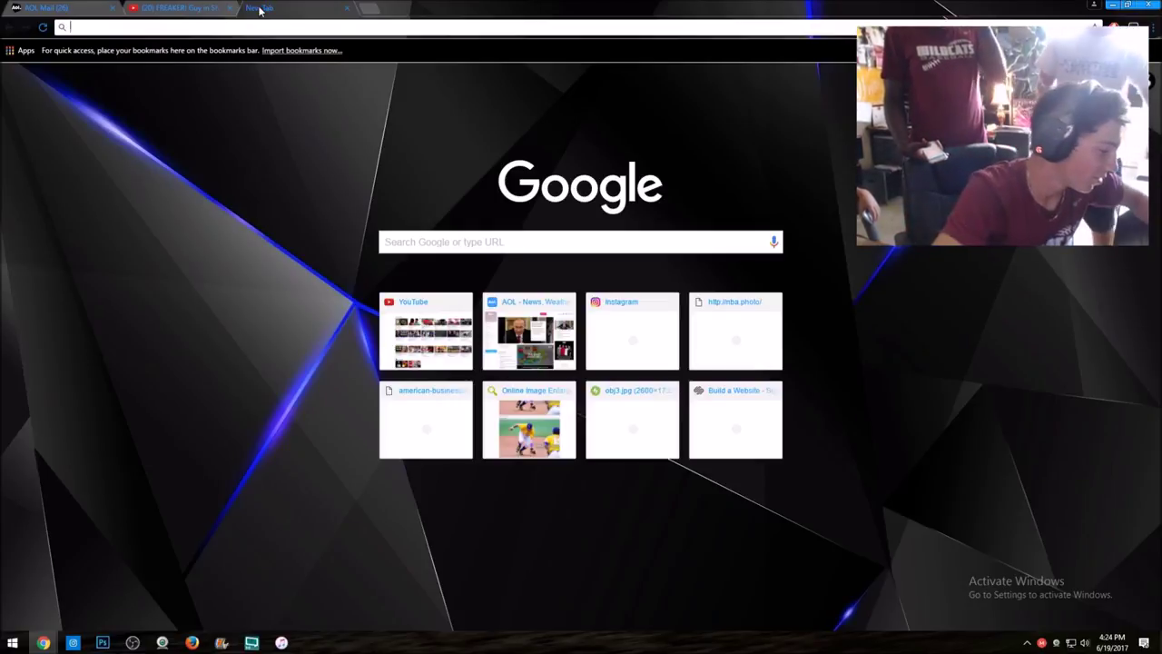
key(Return)
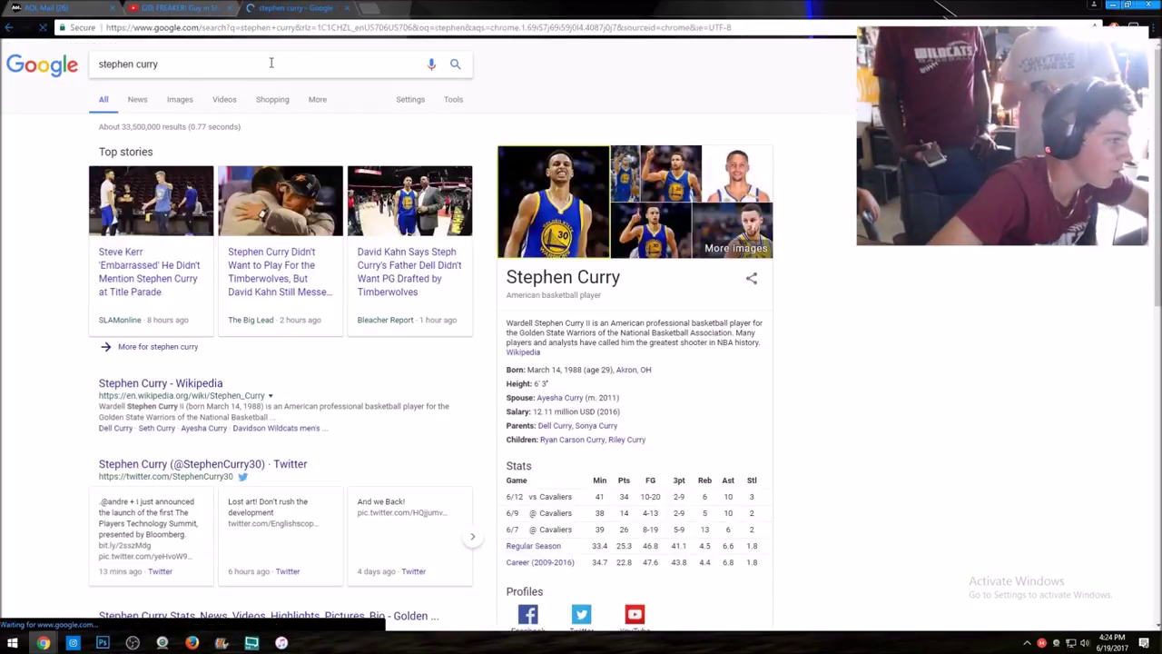
click(185, 100)
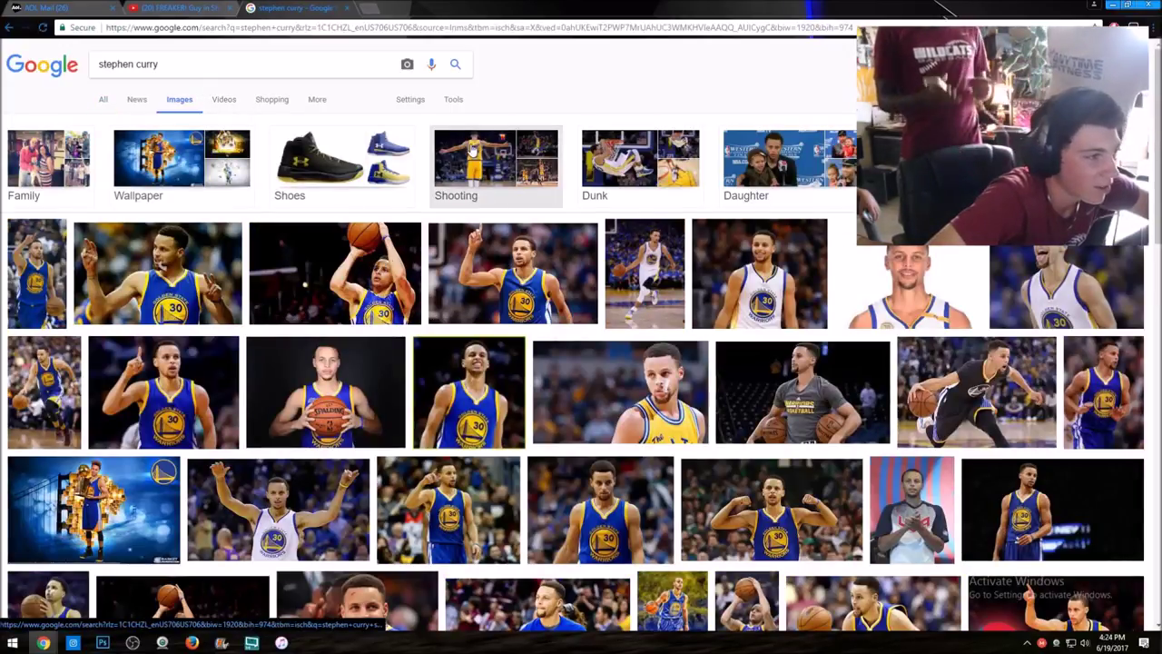
click(444, 99)
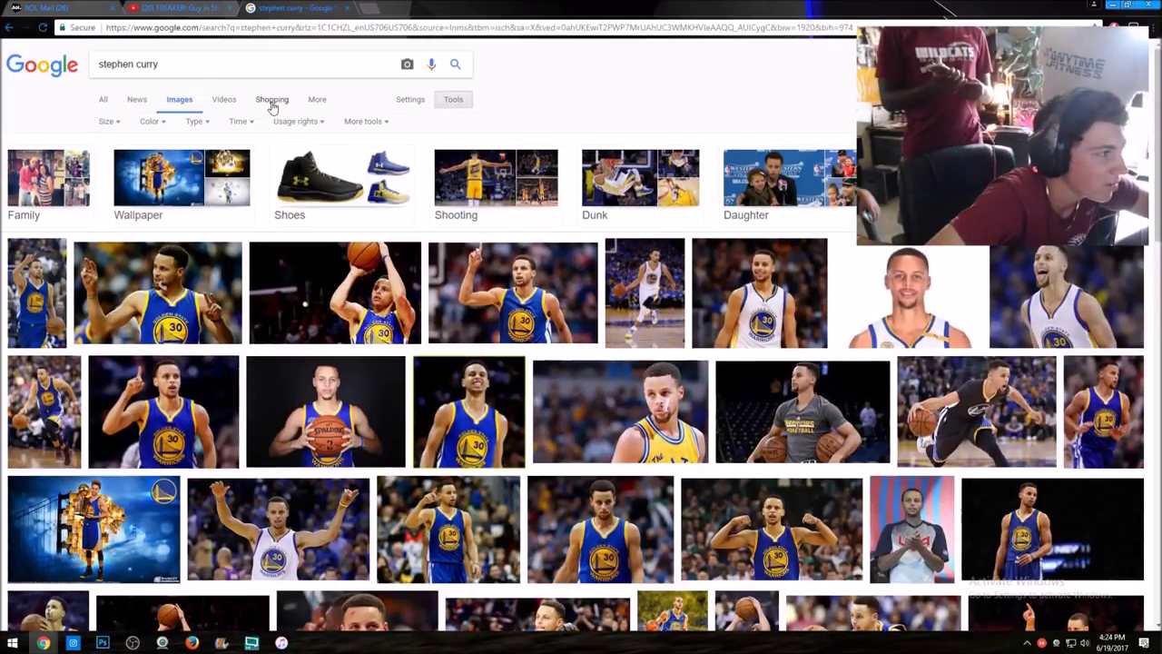
click(109, 123)
mouse_move(122, 210)
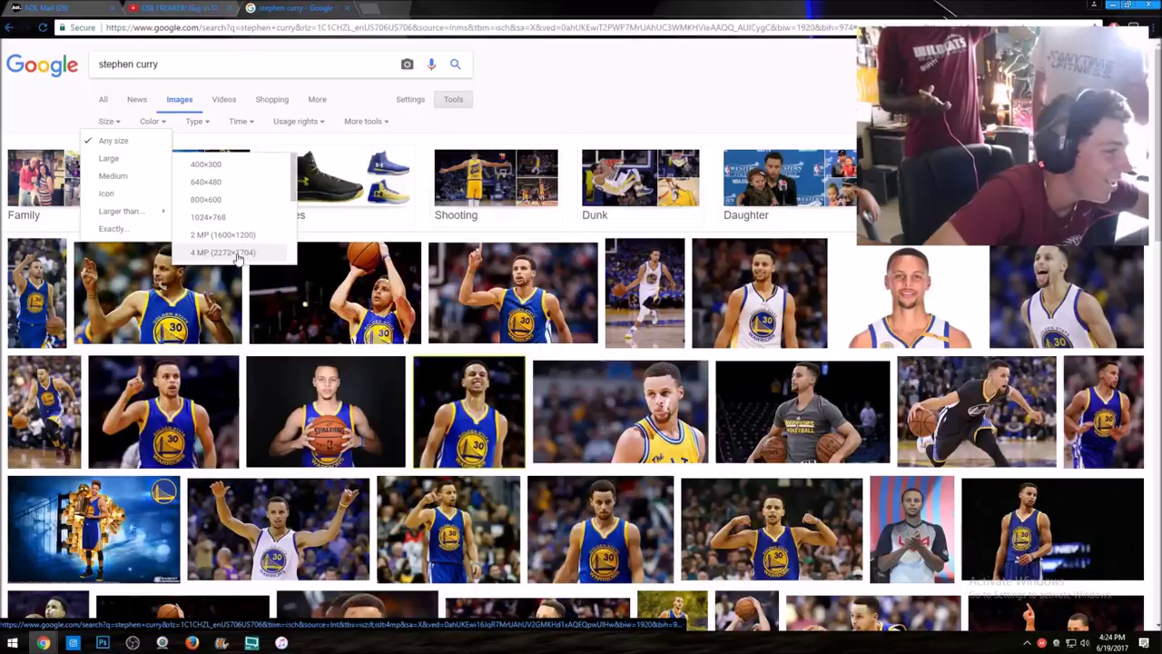
click(223, 252)
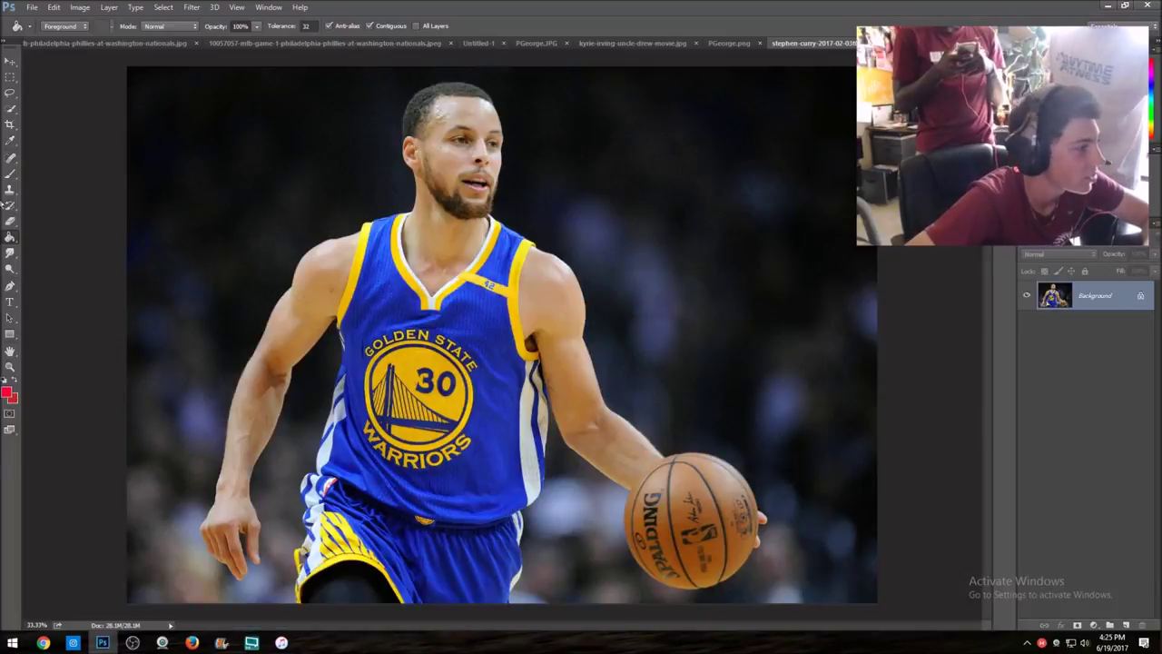
Crop the Curry photo to a 1:1 square, shifting it to frame him and the ball
click(10, 127)
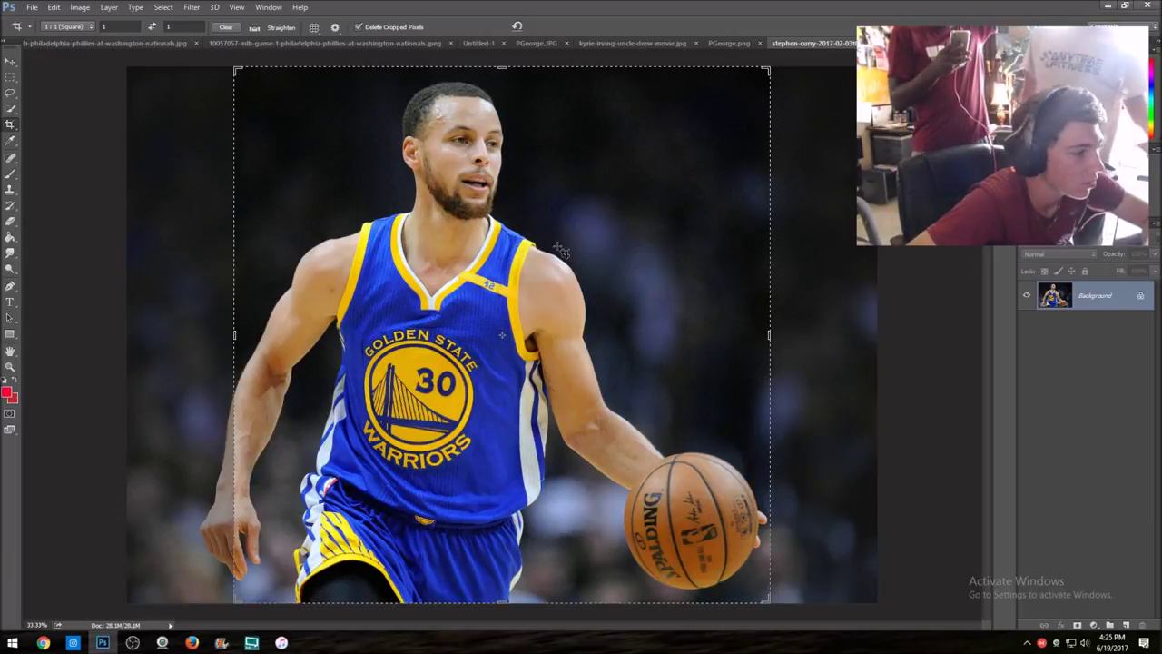
click(462, 275)
drag(471, 291, 500, 288)
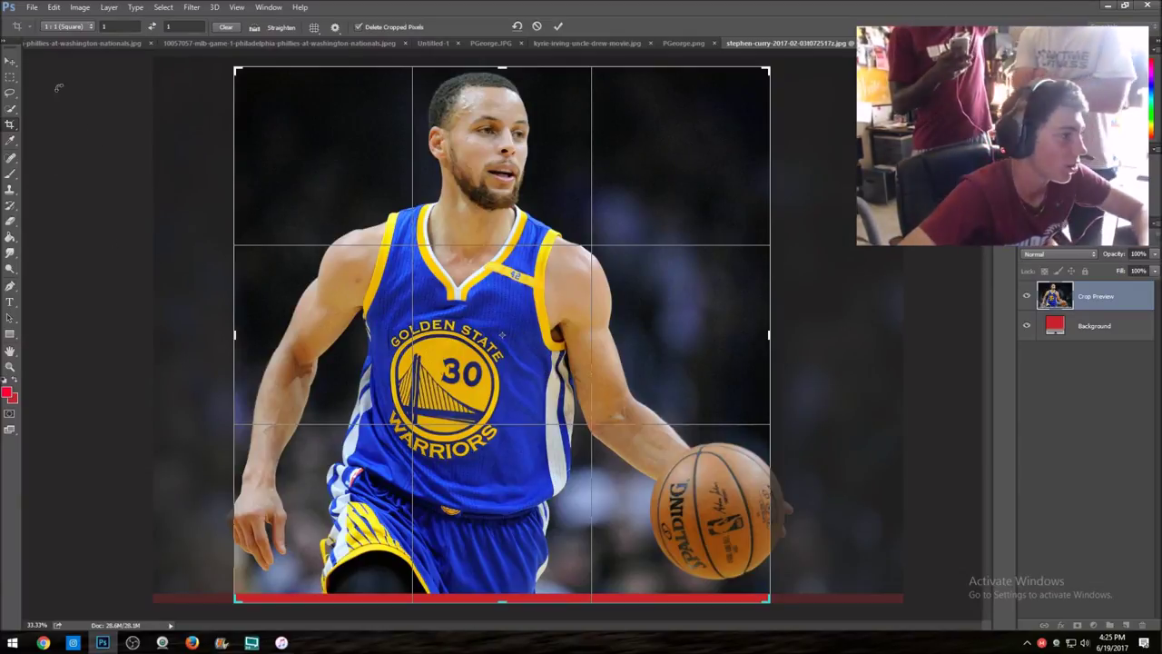
click(557, 26)
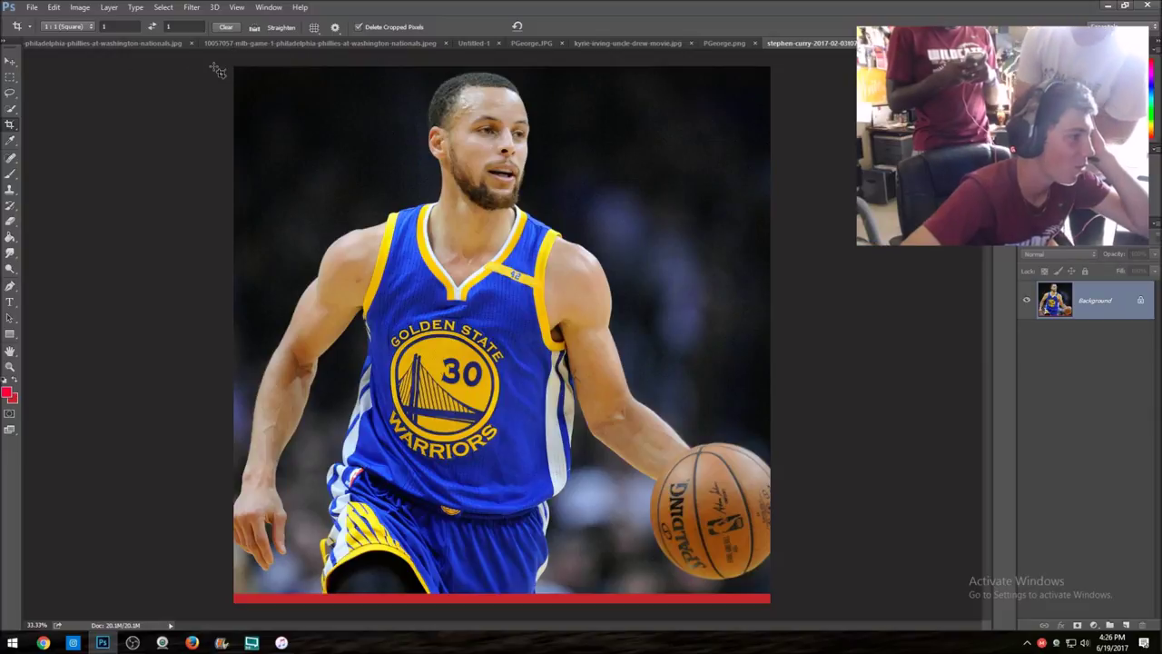
click(191, 7)
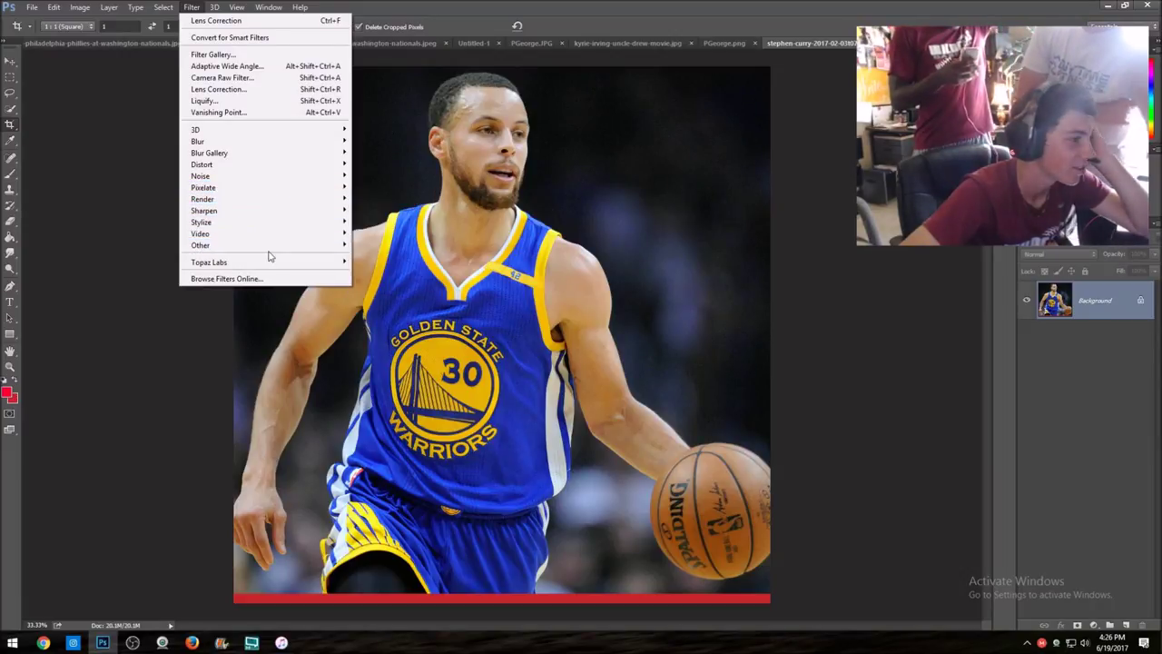
Launch Filter > Topaz Labs > Topaz DeNoise 5, which loads the JPEG - light preset
mouse_move(264, 261)
click(386, 284)
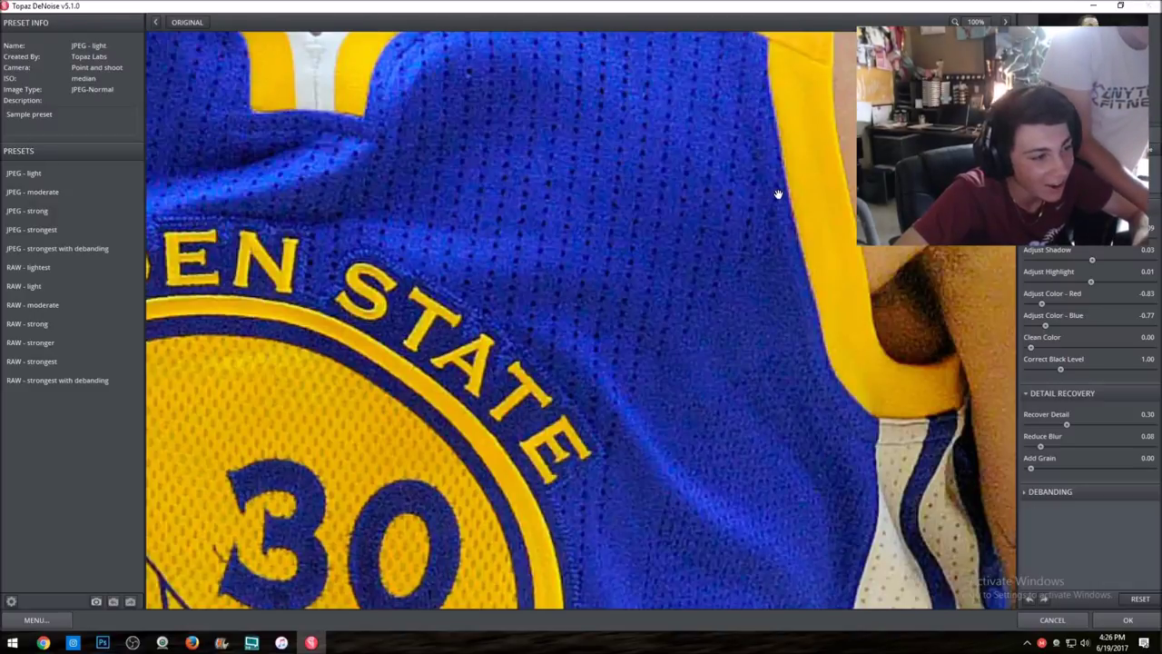
Inspect the neck and collar, apply the JPEG - strong preset, and accept the denoise
drag(773, 210, 926, 454)
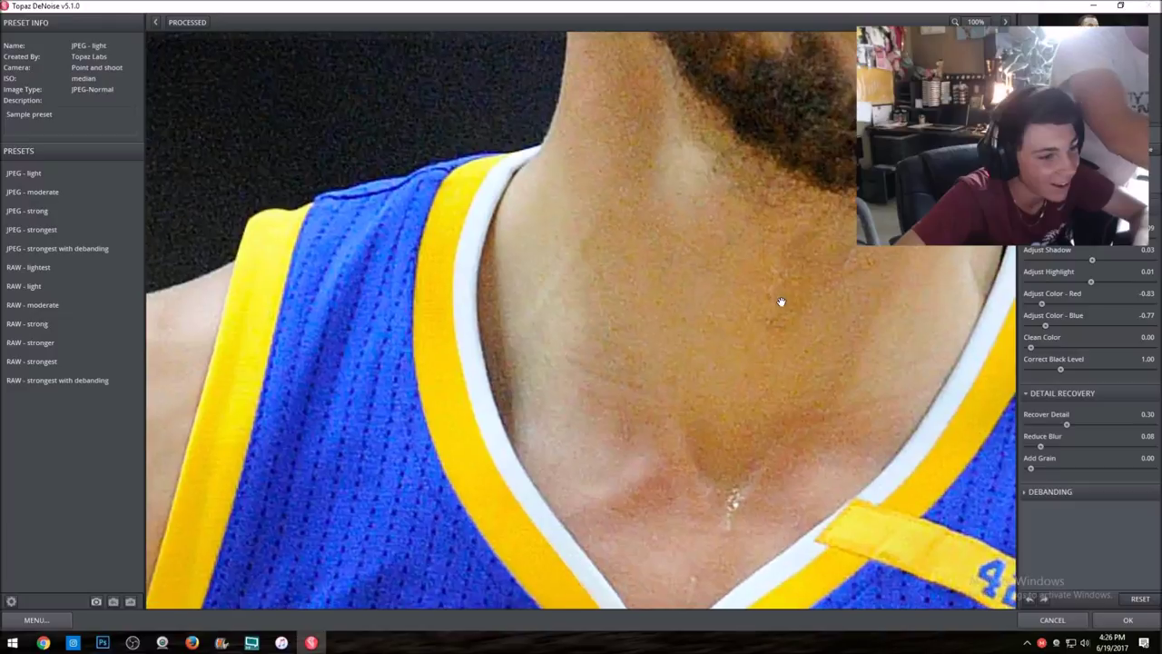
click(32, 191)
click(42, 210)
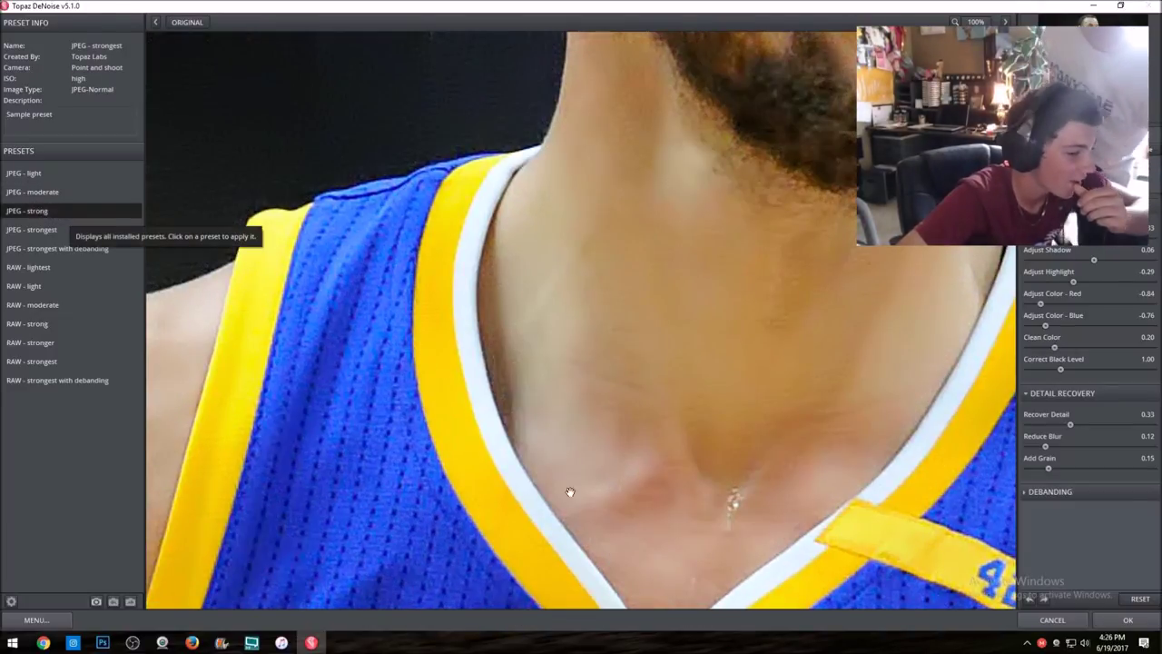
click(1128, 619)
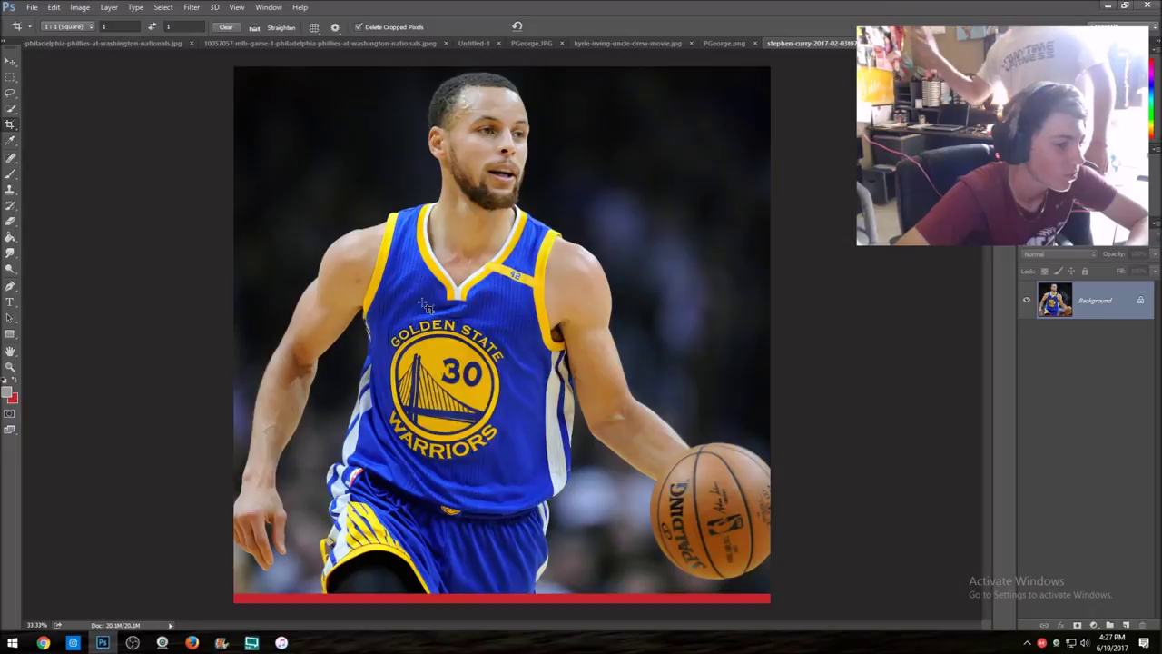
Relaunch Topaz DeNoise 5 from the Topaz Labs filters and pick the JPEG - strong preset
click(200, 8)
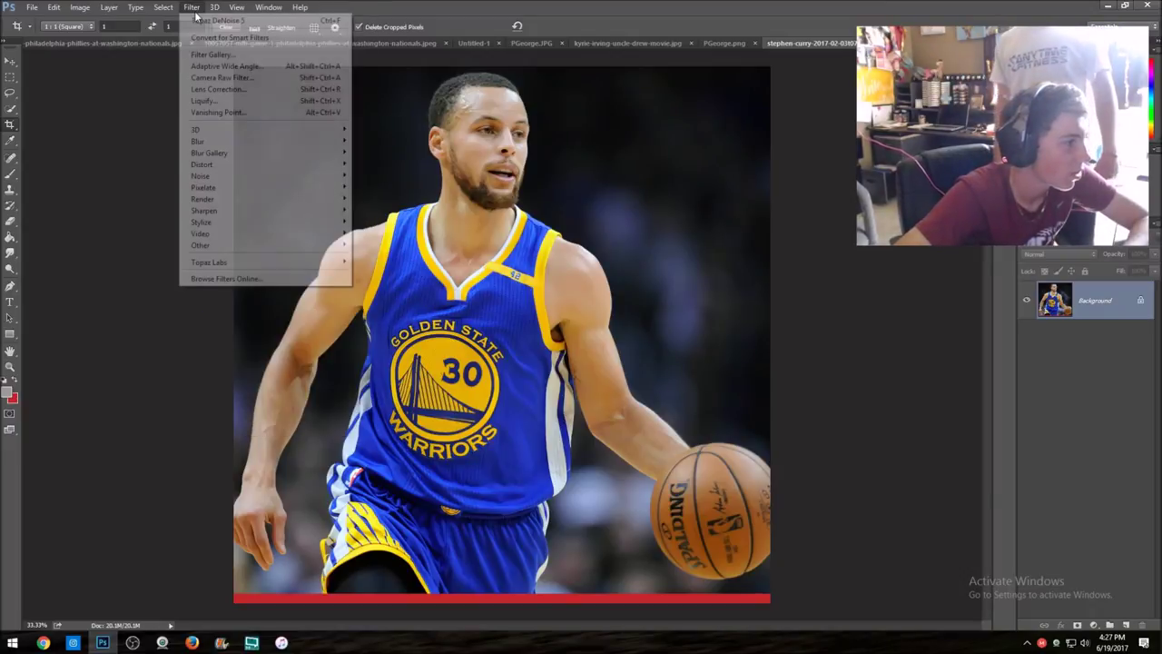
mouse_move(217, 262)
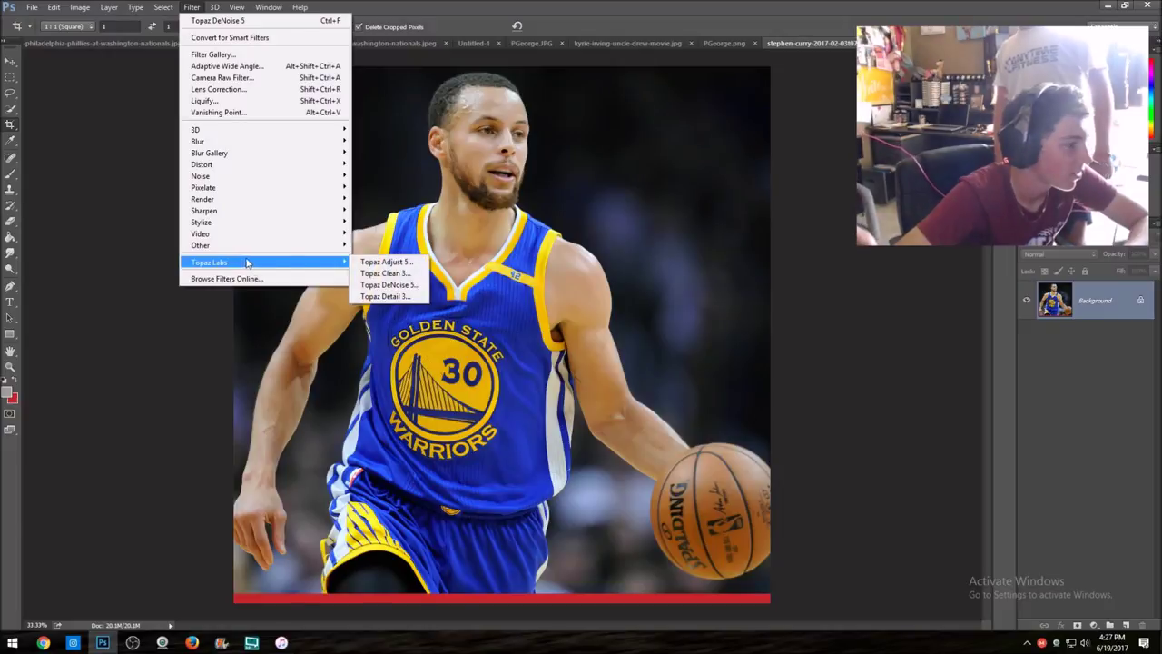
click(372, 284)
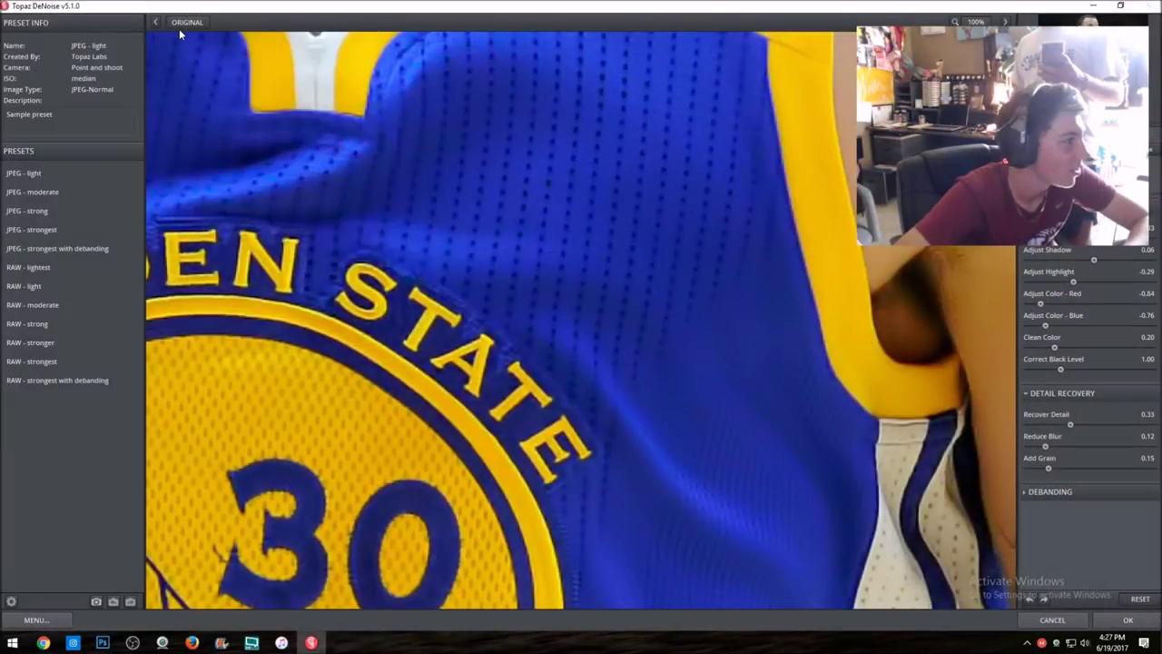
click(71, 215)
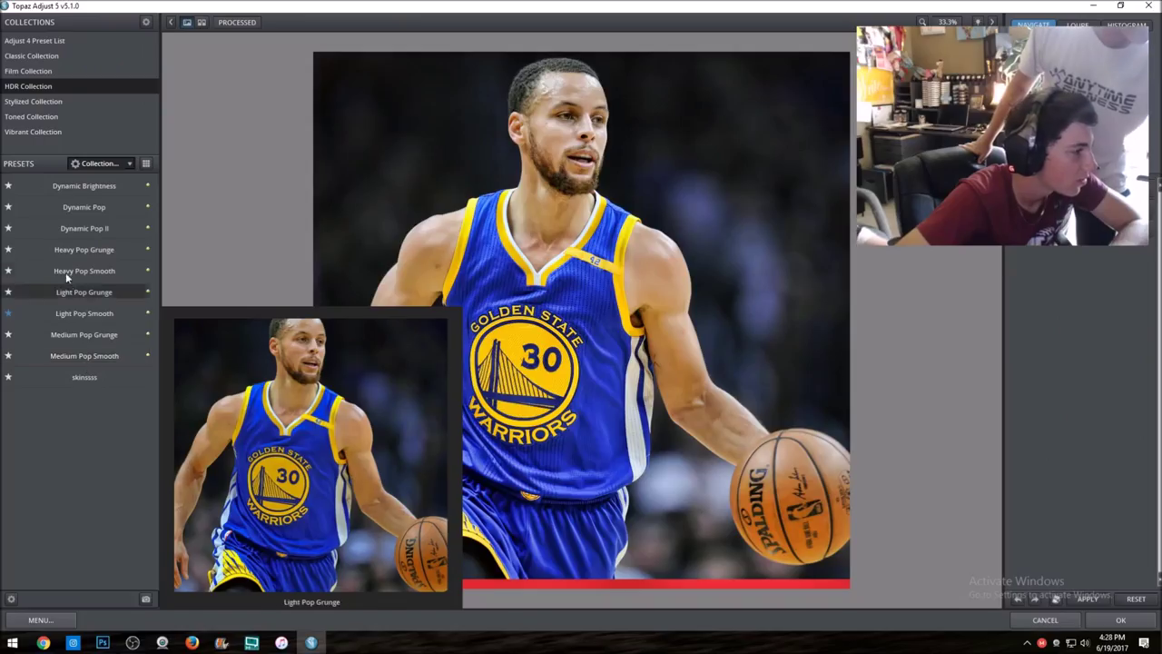
Browse the Stylized Collection presets and apply Psychedelic to the Curry photo
click(22, 103)
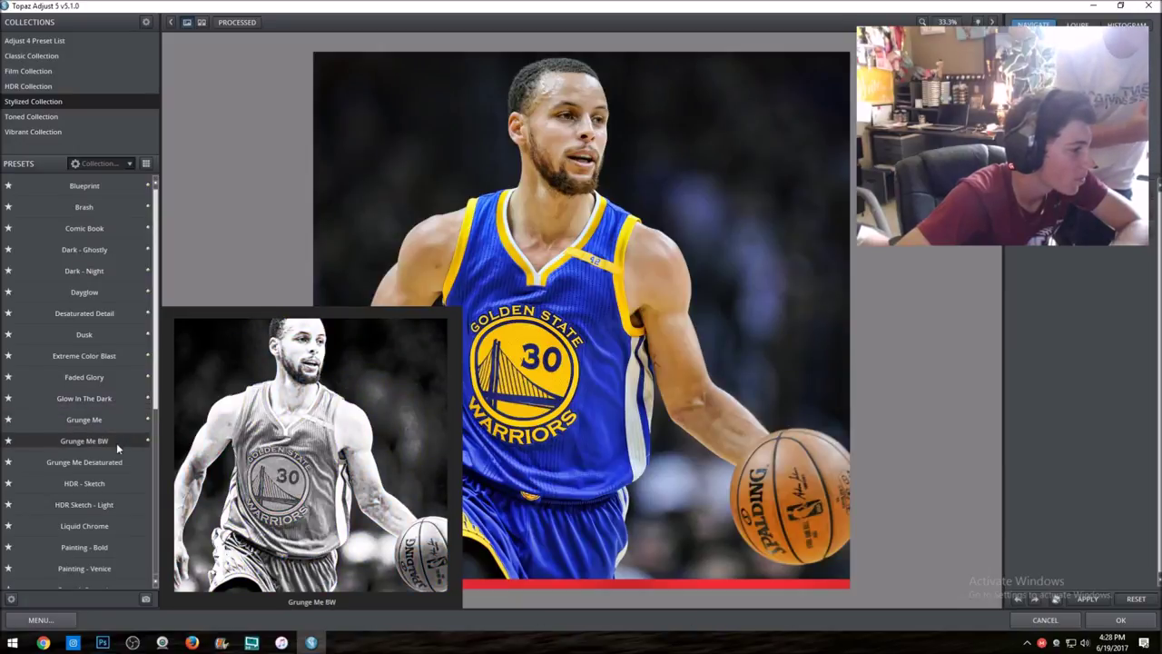
scroll(121, 466, down, 1)
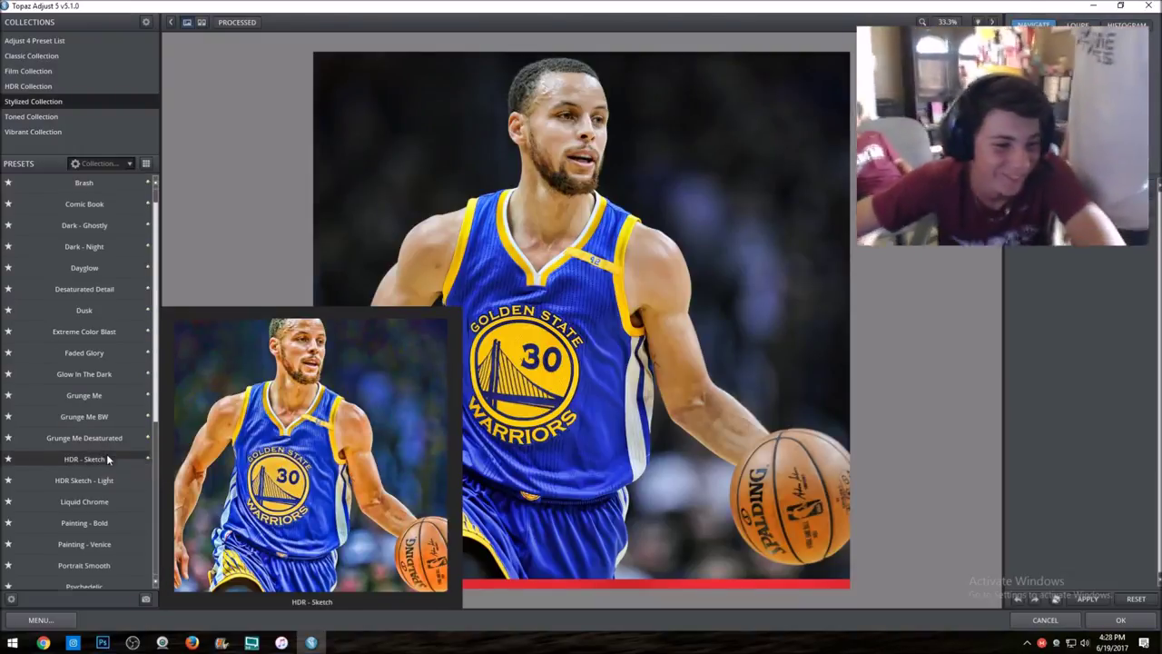
scroll(107, 453, down, 2)
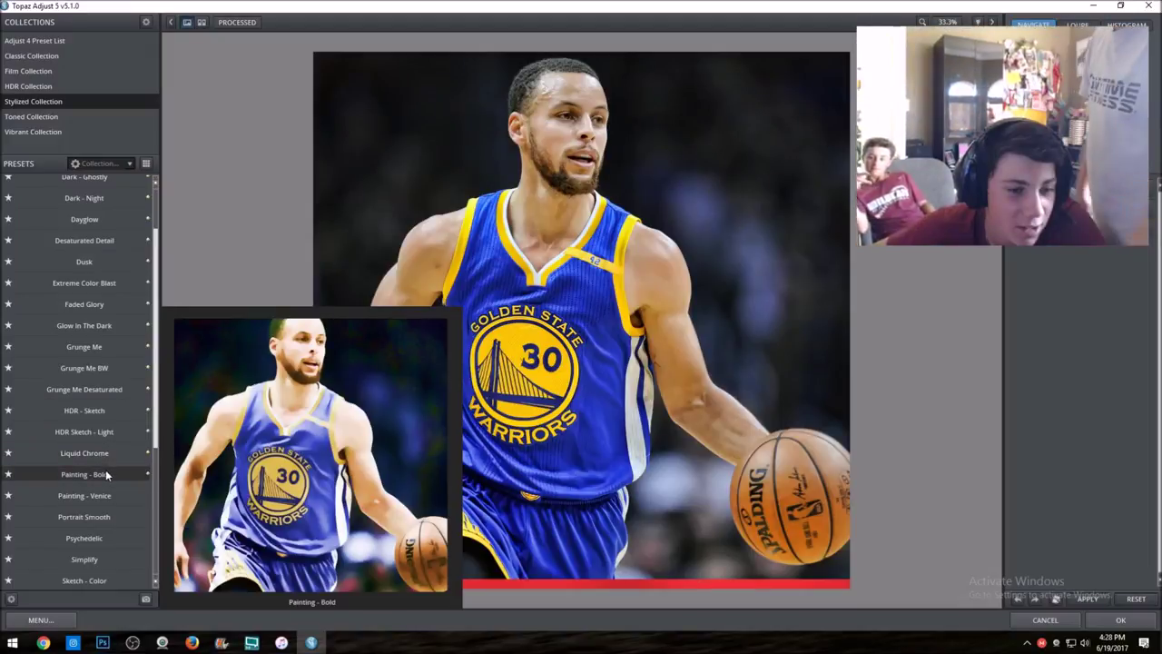
scroll(106, 469, down, 1)
scroll(104, 470, down, 1)
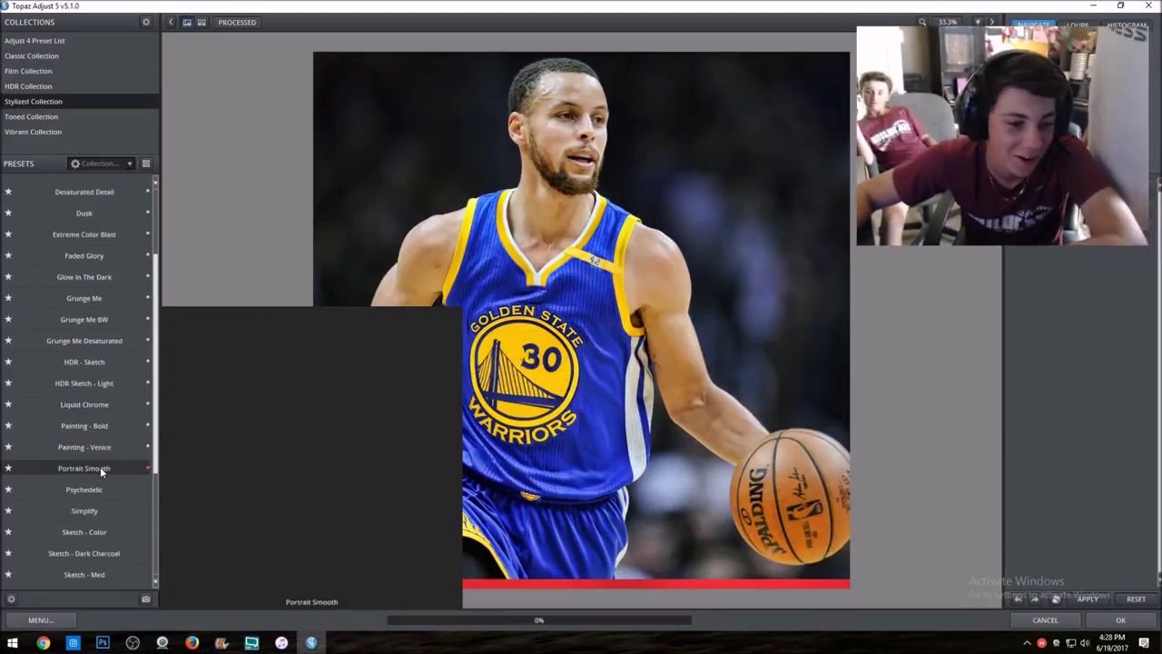
scroll(96, 458, down, 1)
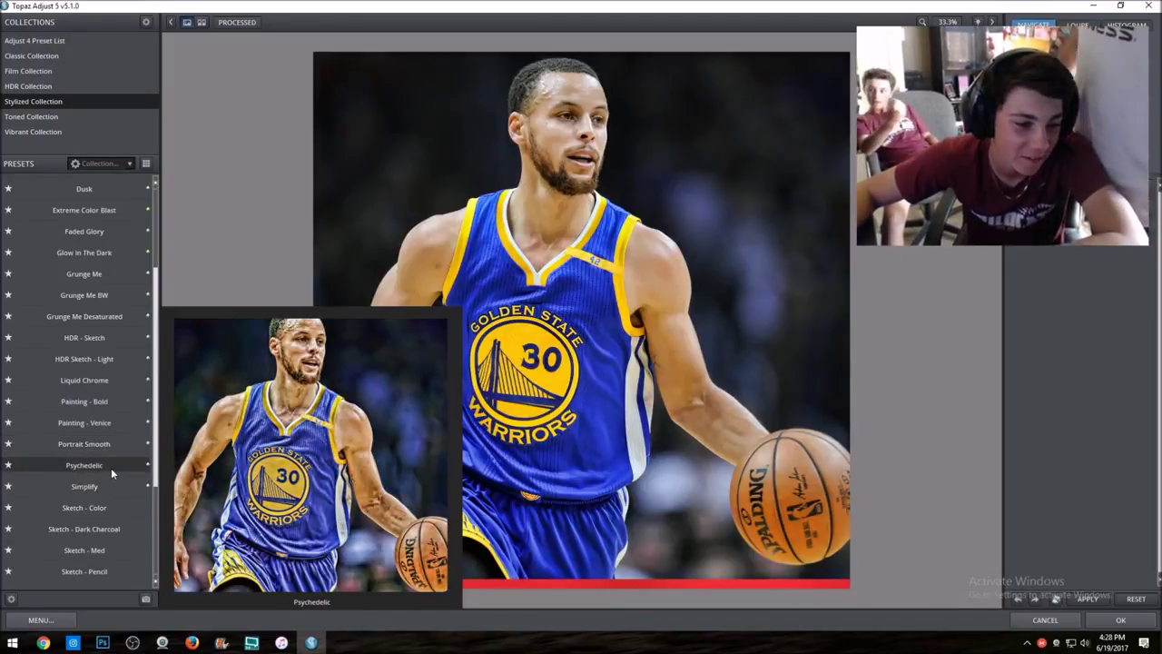
scroll(111, 468, down, 1)
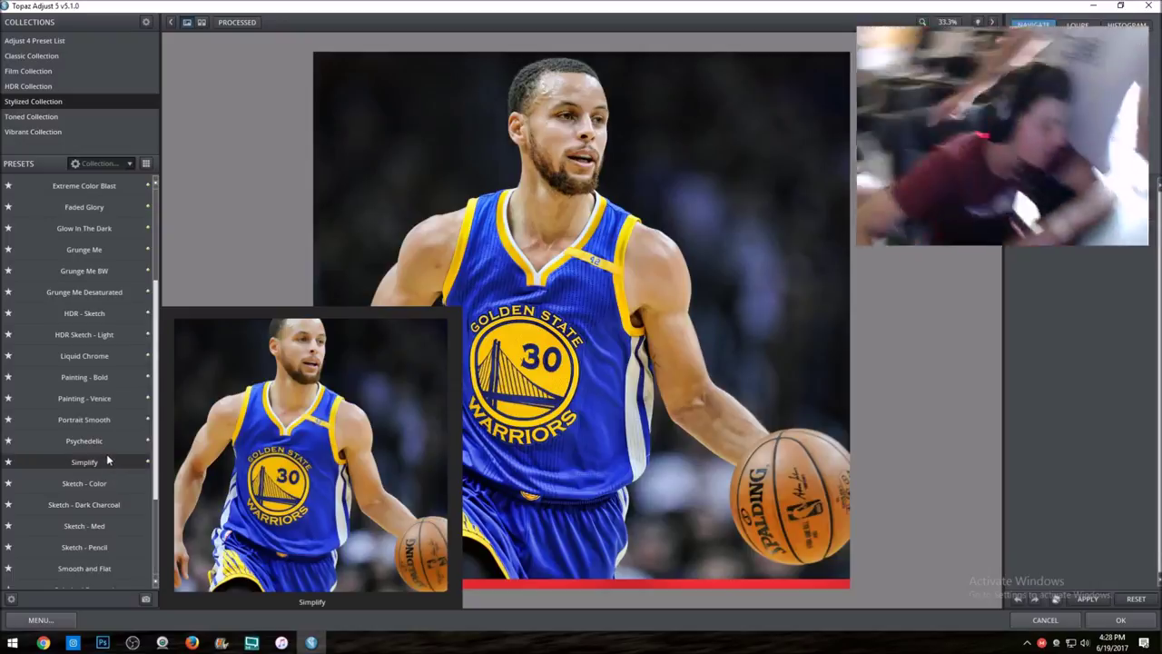
scroll(104, 451, down, 1)
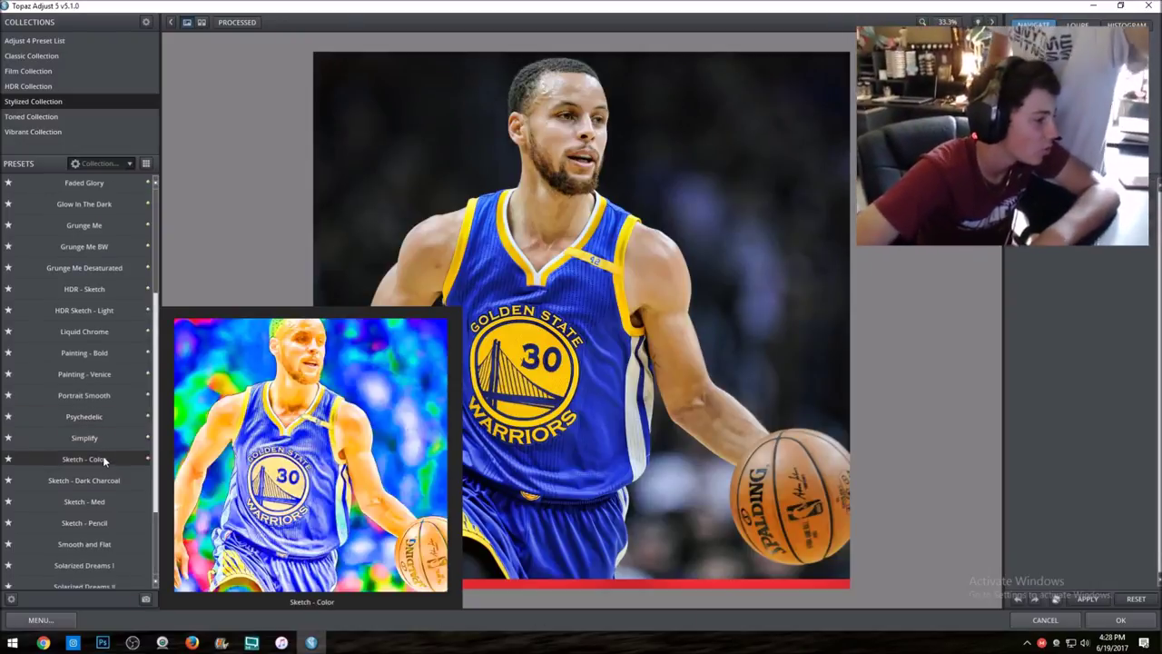
scroll(103, 458, down, 1)
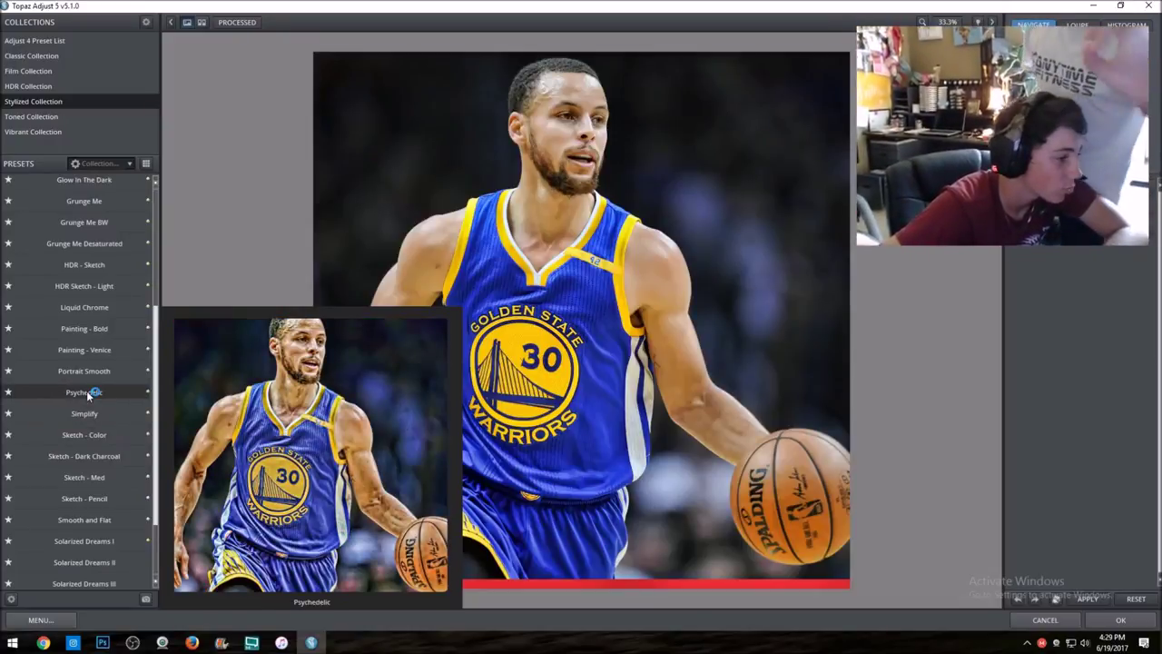
click(86, 392)
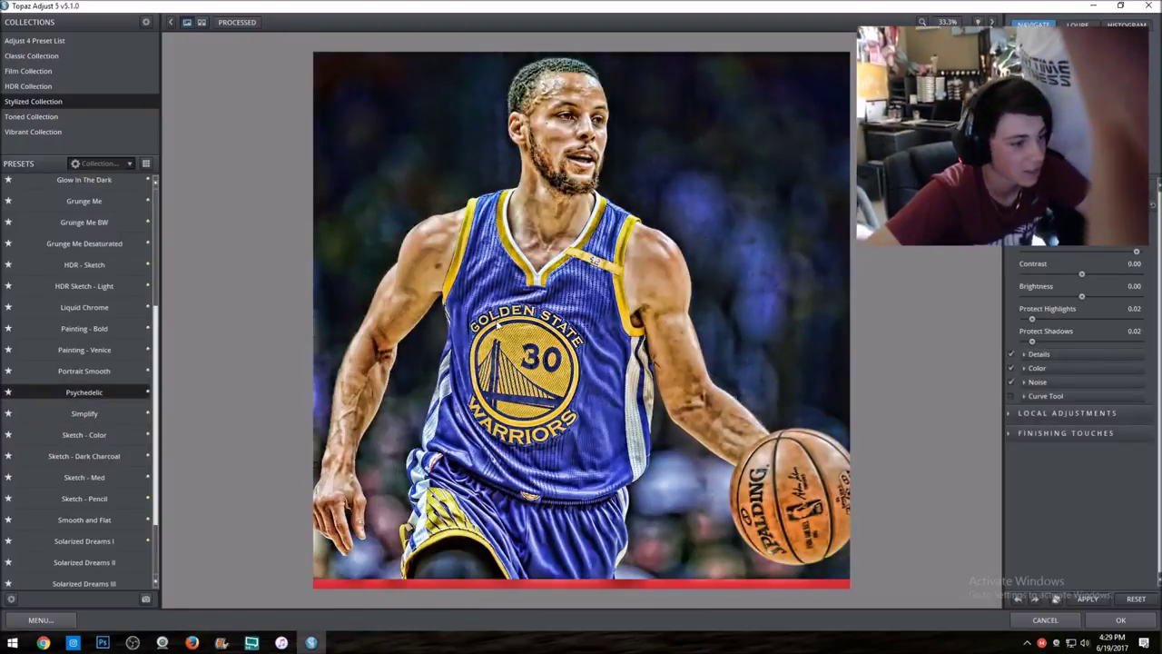
Reselect Psychedelic, set Brightness to 1.55, and apply the look back to Photoshop
scroll(100, 472, down, 1)
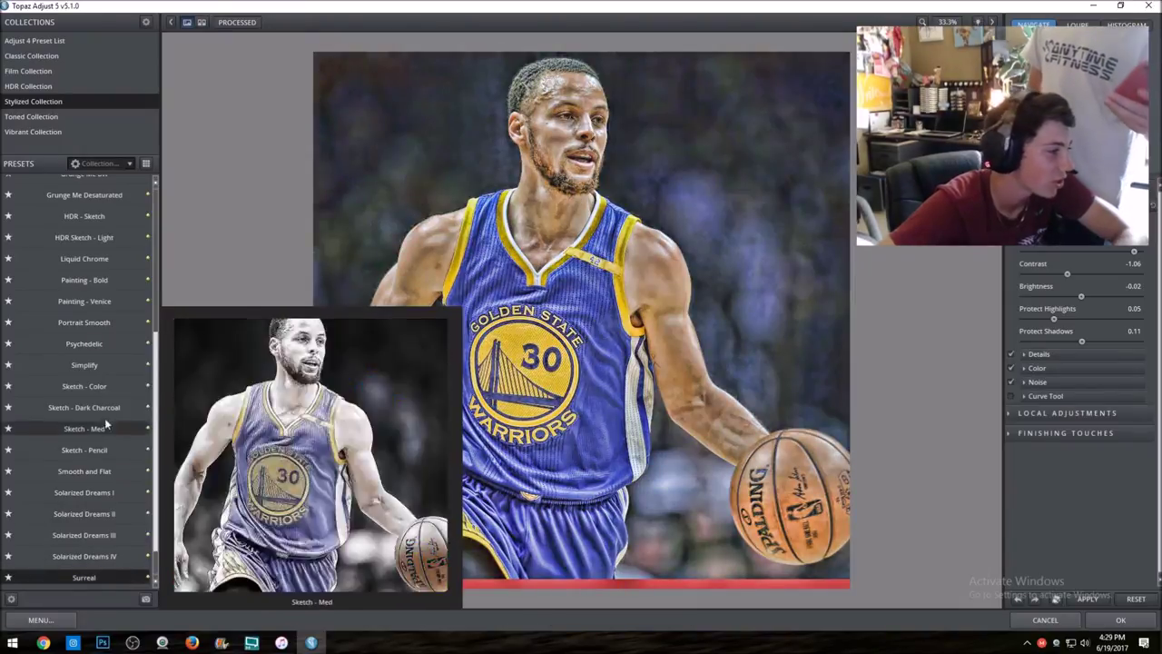
click(118, 343)
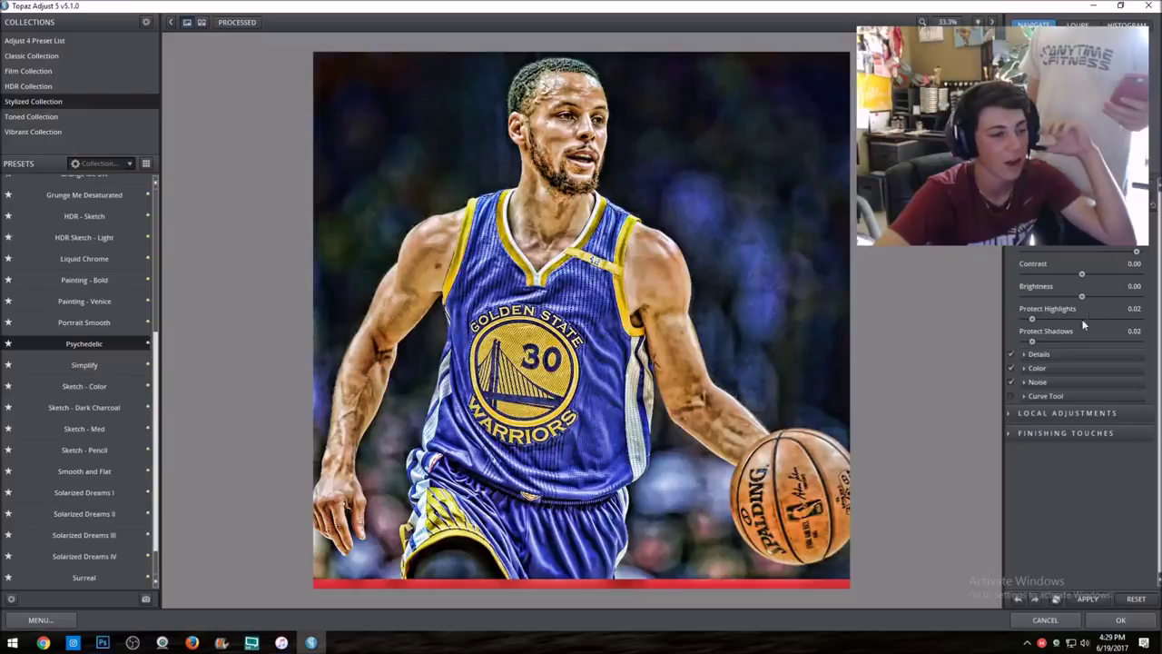
drag(1081, 296, 1137, 296)
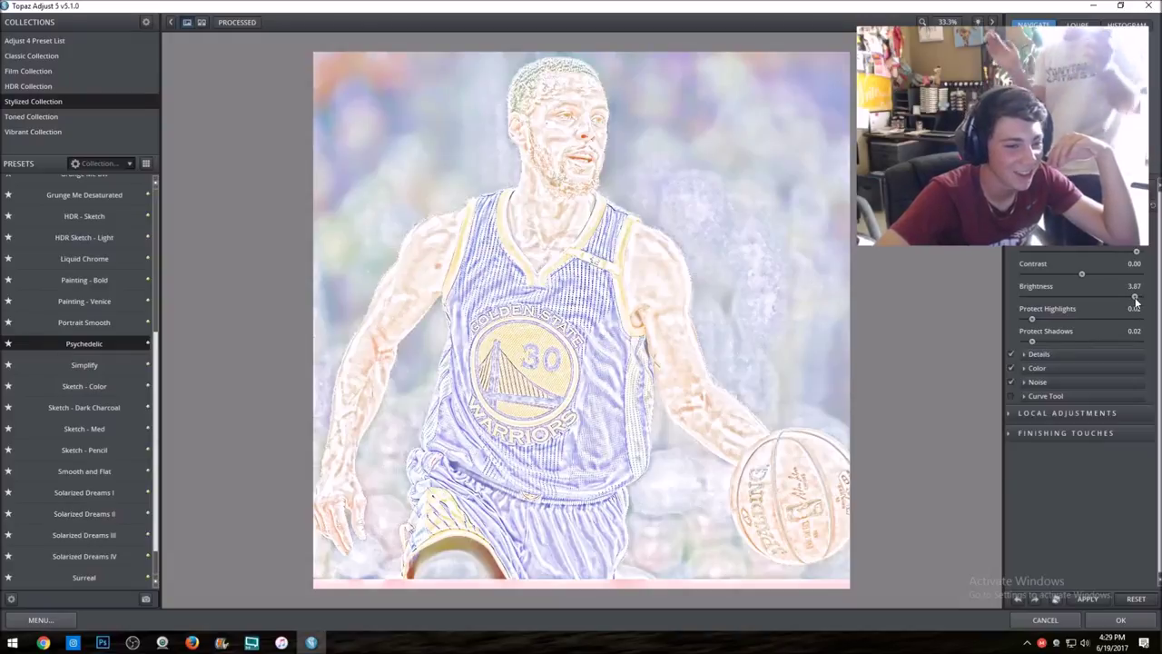
drag(1134, 297, 1103, 296)
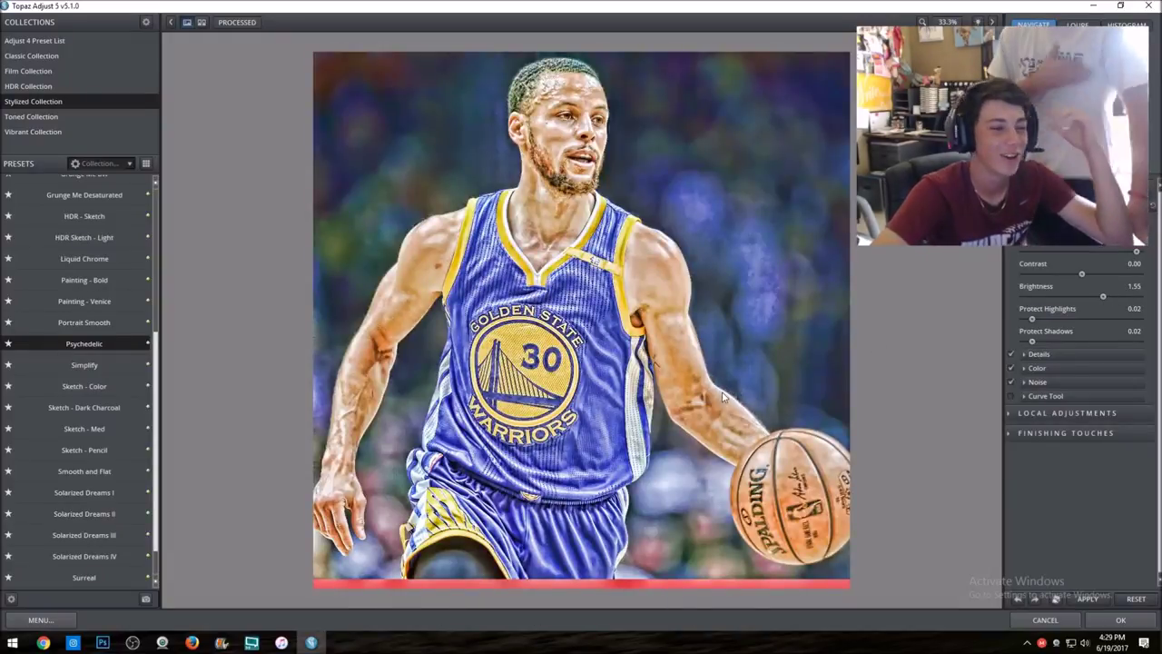
click(1104, 624)
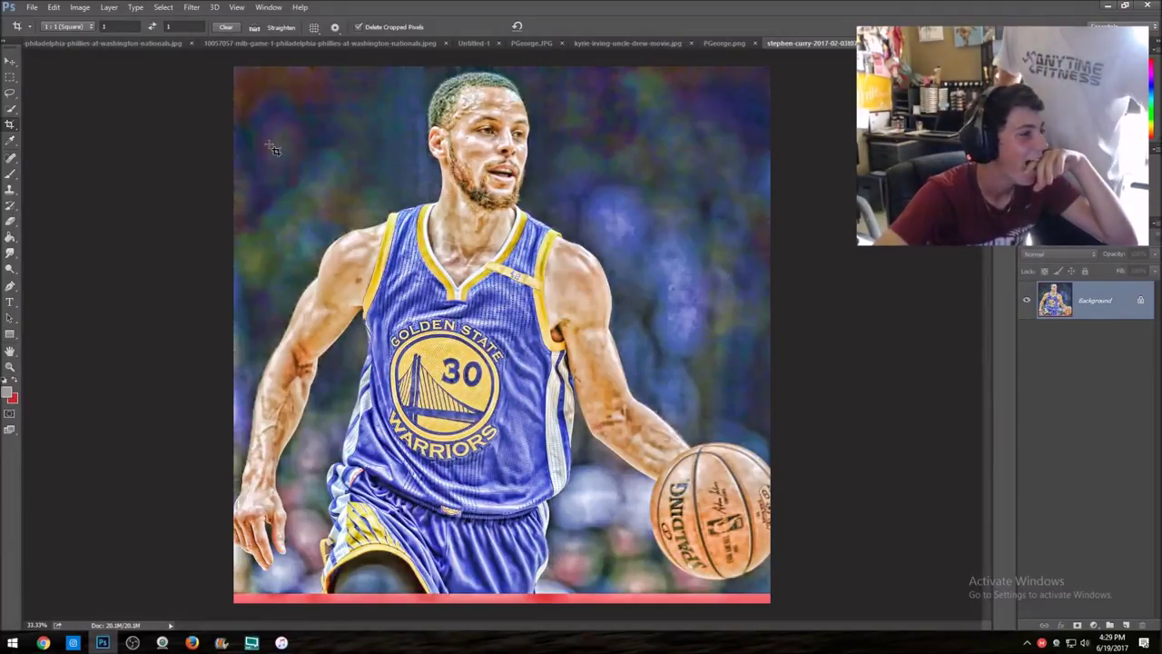
Launch Topaz Clean 3 from the Filter > Topaz Labs submenu on the Curry photo
click(193, 8)
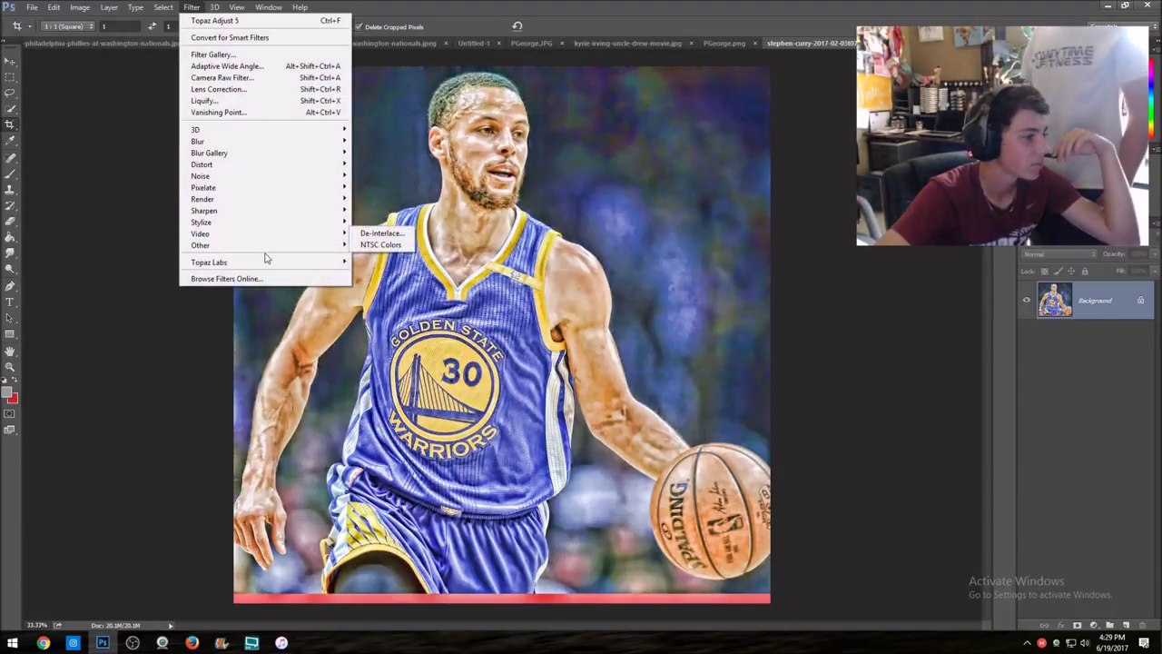
mouse_move(263, 263)
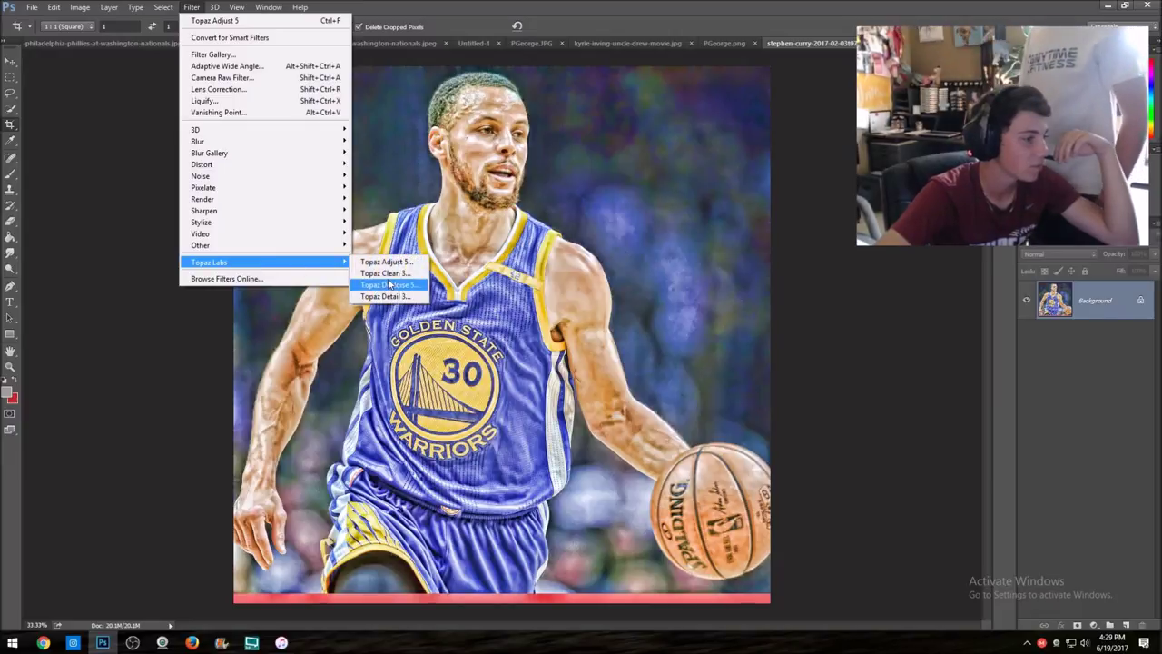
click(390, 281)
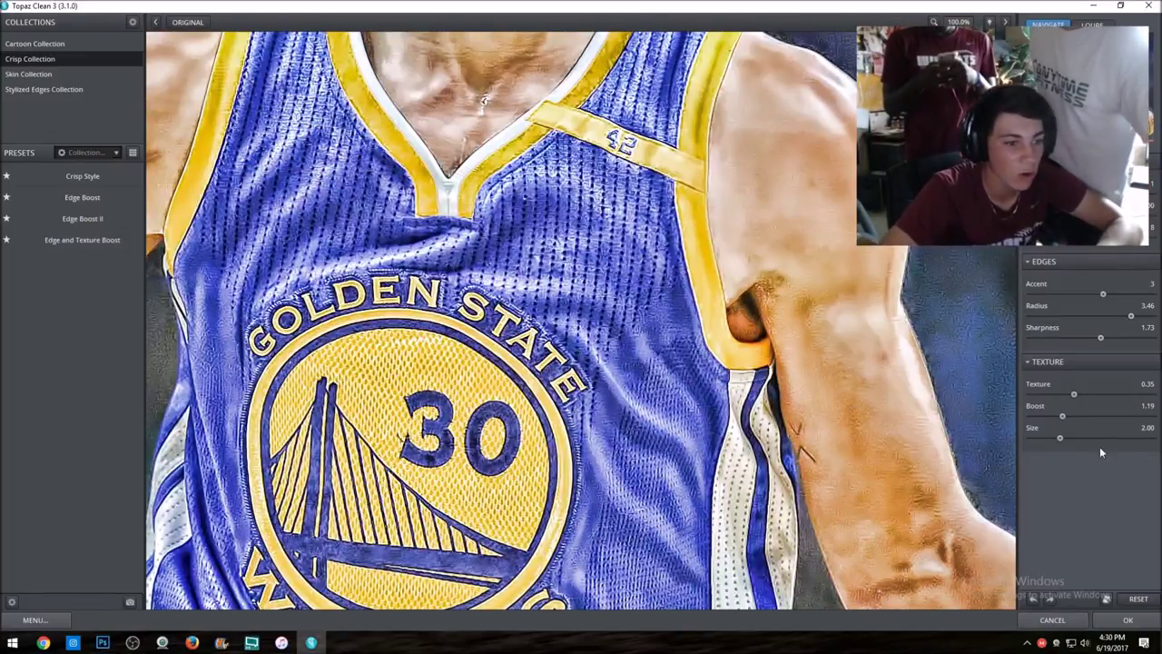
Accept the Topaz Clean Crisp edge and texture sharpening and return to Photoshop
click(1115, 618)
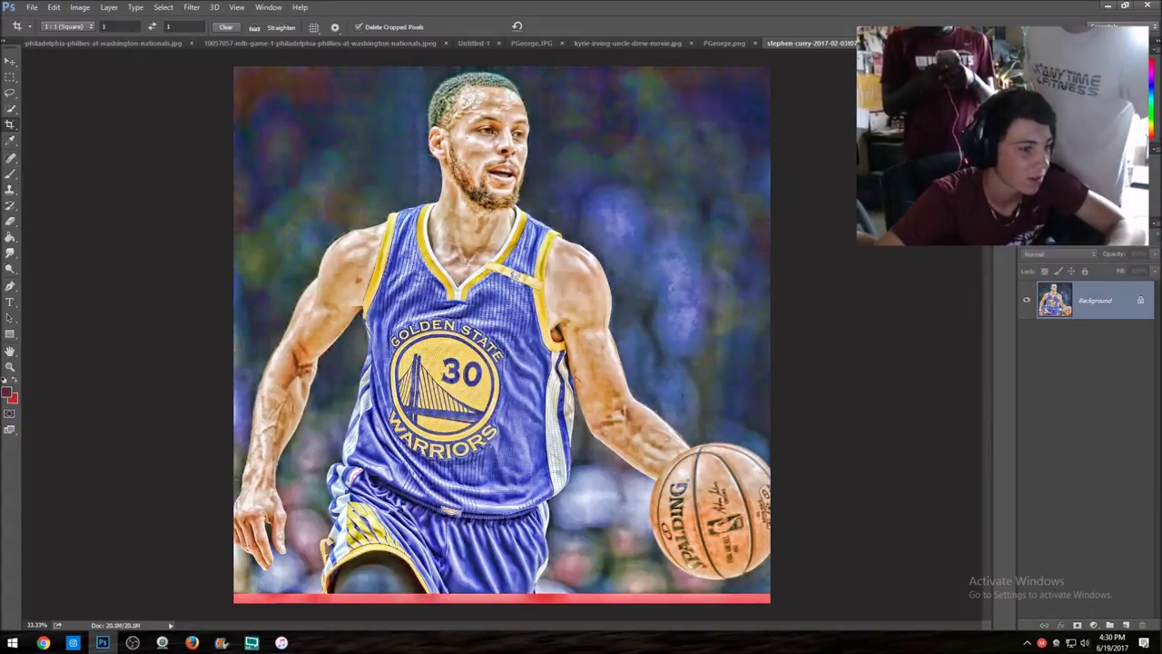
Quick-select Curry and the basketball, then copy them onto Layer 1 with Ctrl+J
click(11, 110)
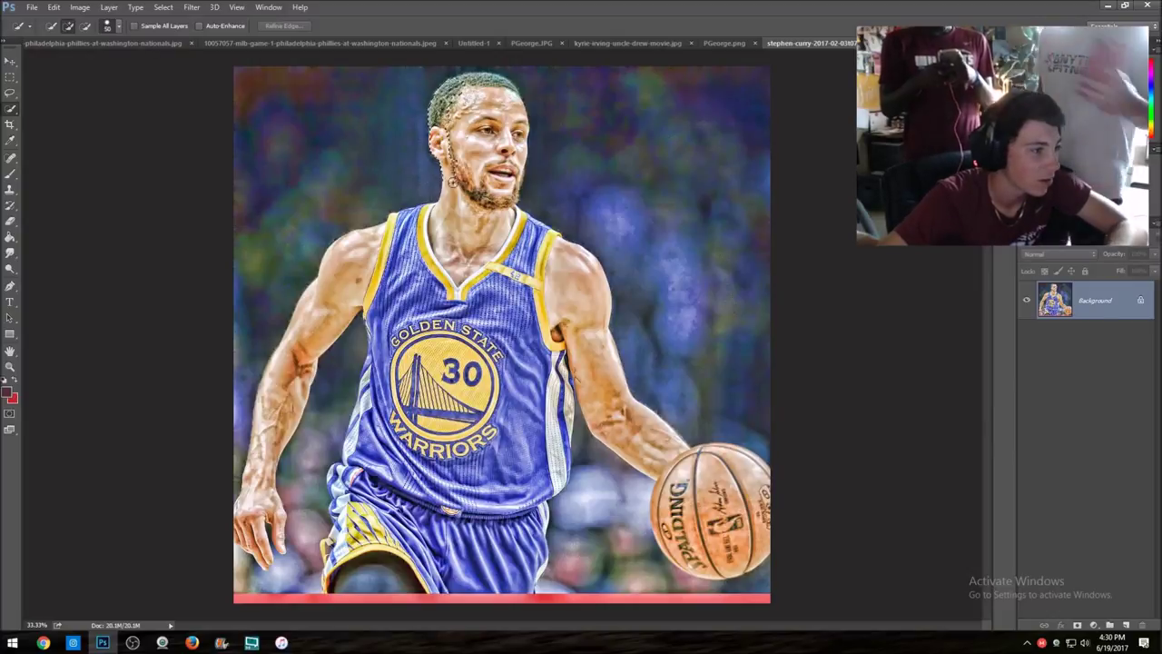
drag(268, 509, 326, 263)
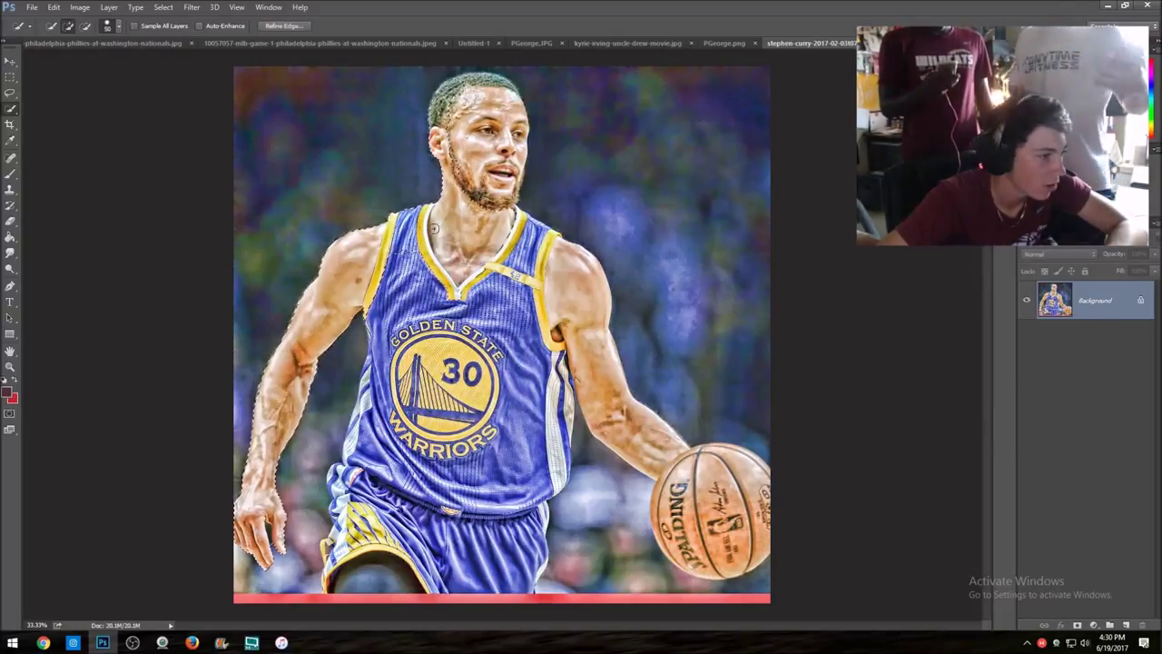
drag(708, 519, 749, 545)
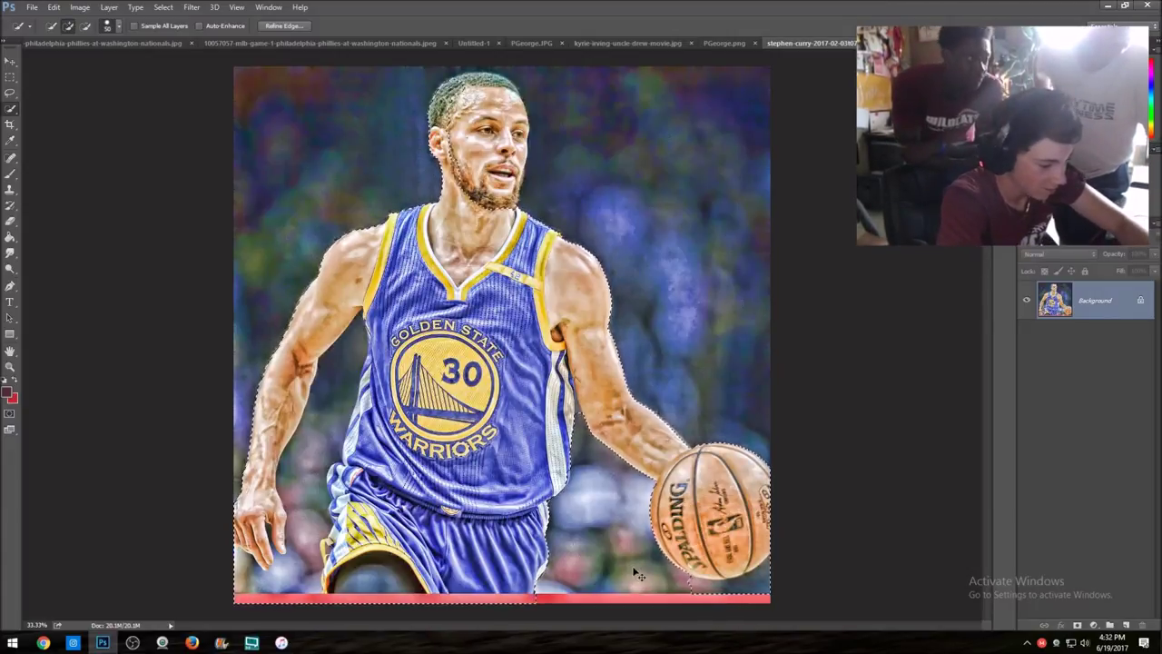
key(ctrl+j)
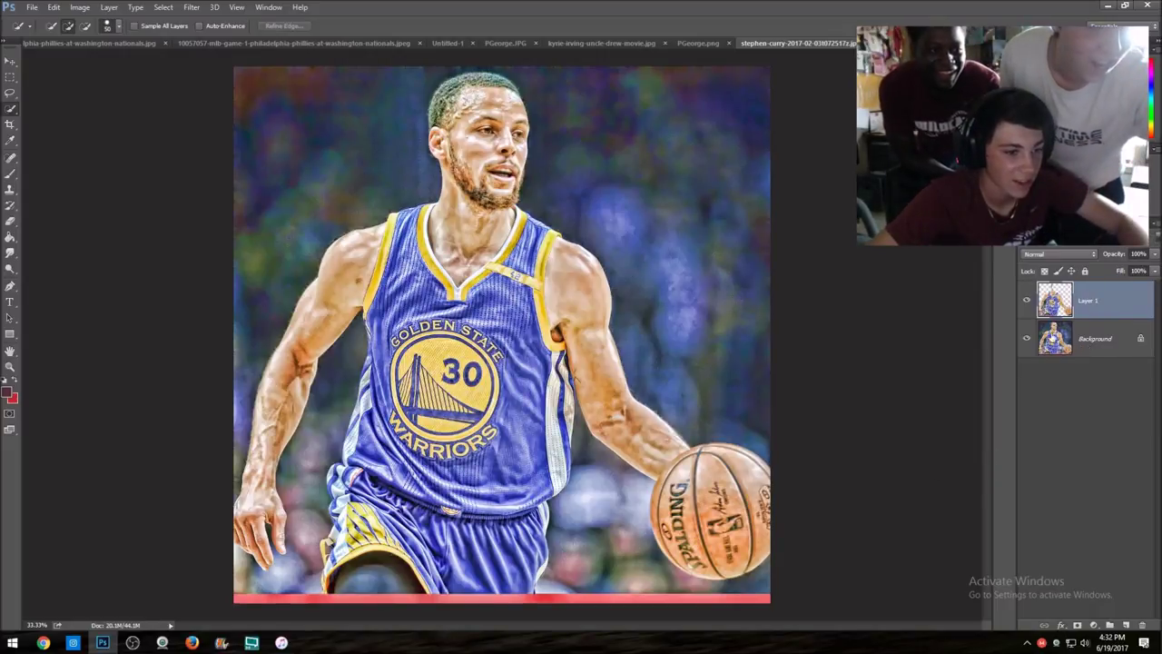
Select and hide the Background layer, leaving Curry and the ball on Layer 1
click(1053, 340)
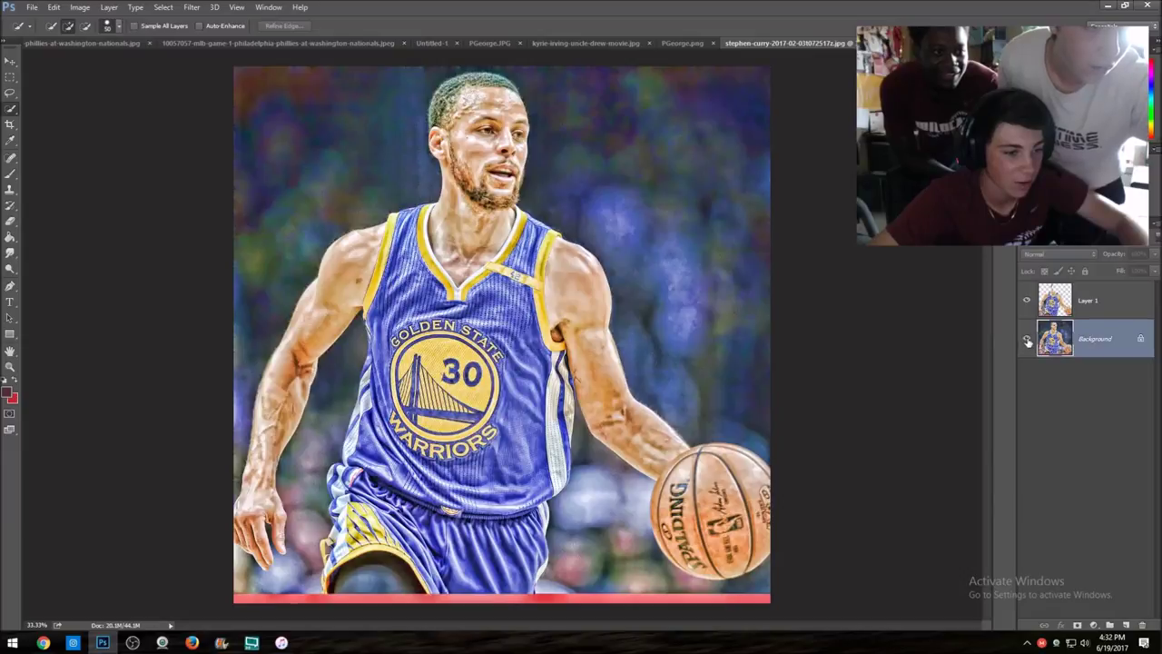
click(1028, 340)
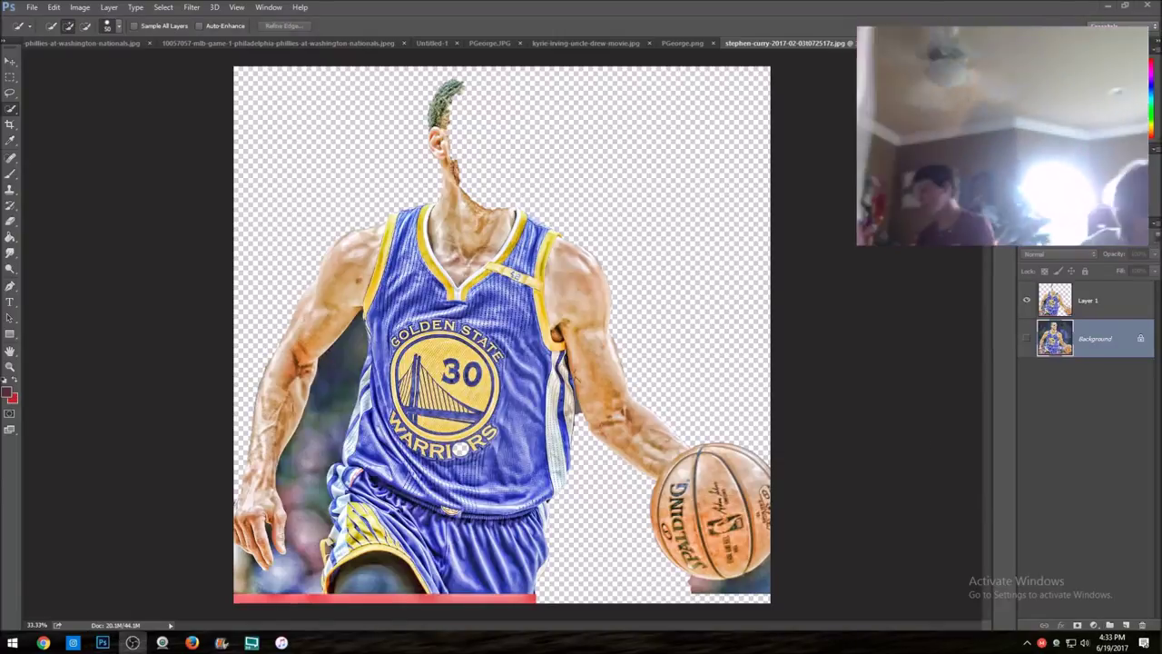
click(133, 641)
Replace the old basketball search terms with 'micheal jackson' and run the image search
scroll(3, 261, up, 5)
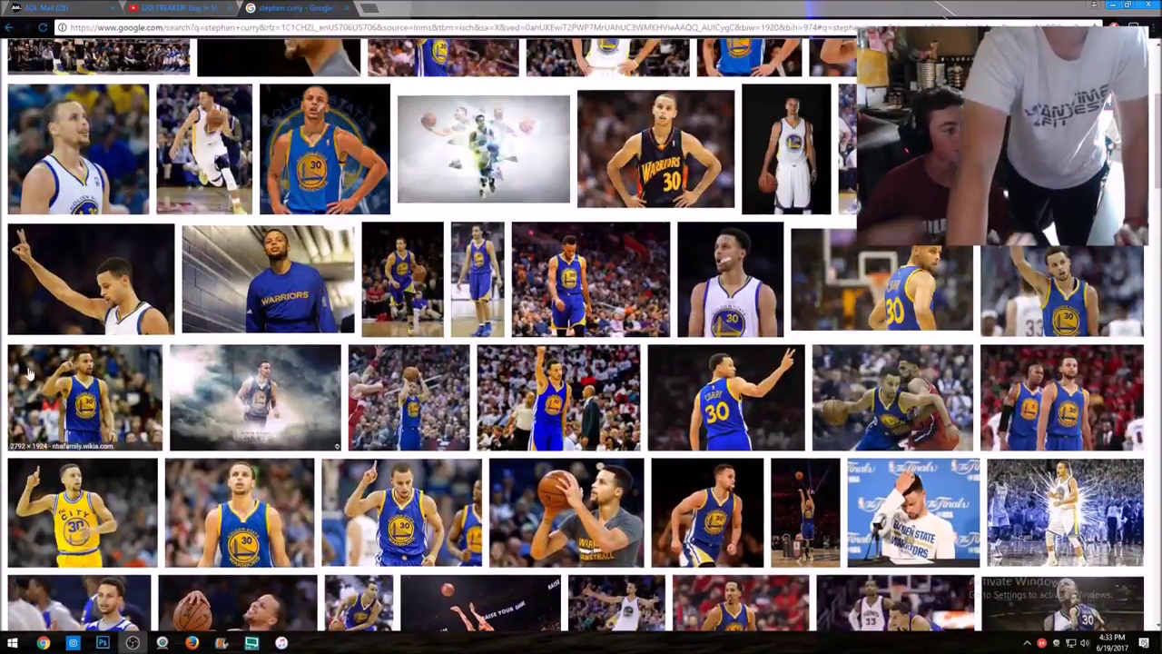
scroll(9, 145, up, 5)
click(172, 65)
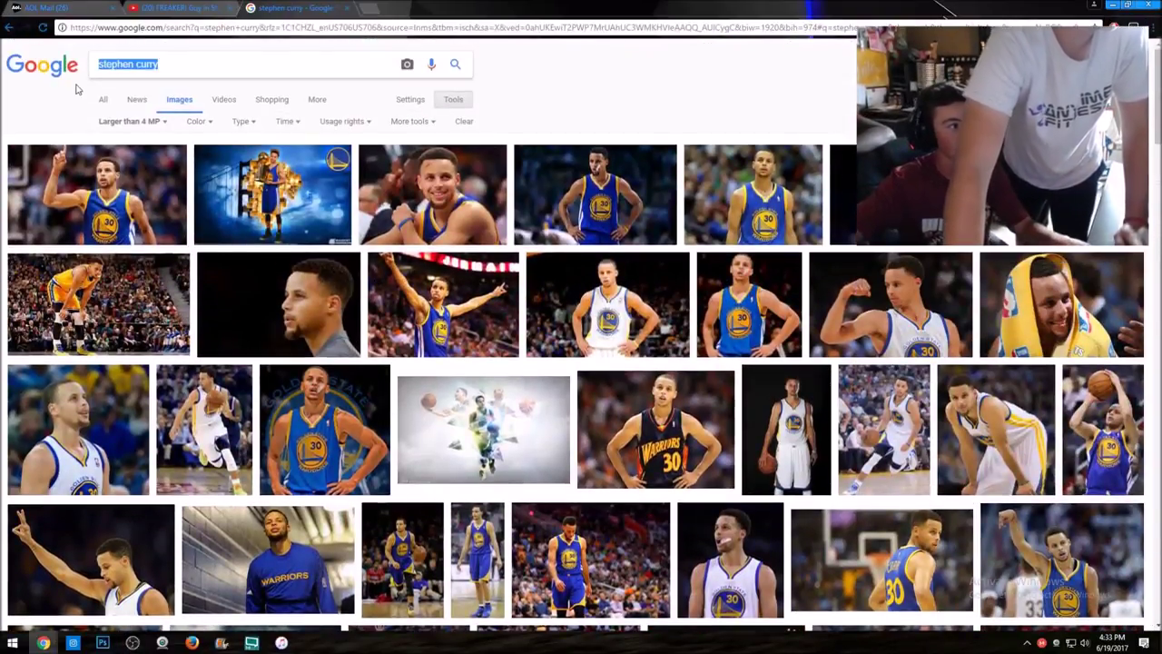
key(BackSpace)
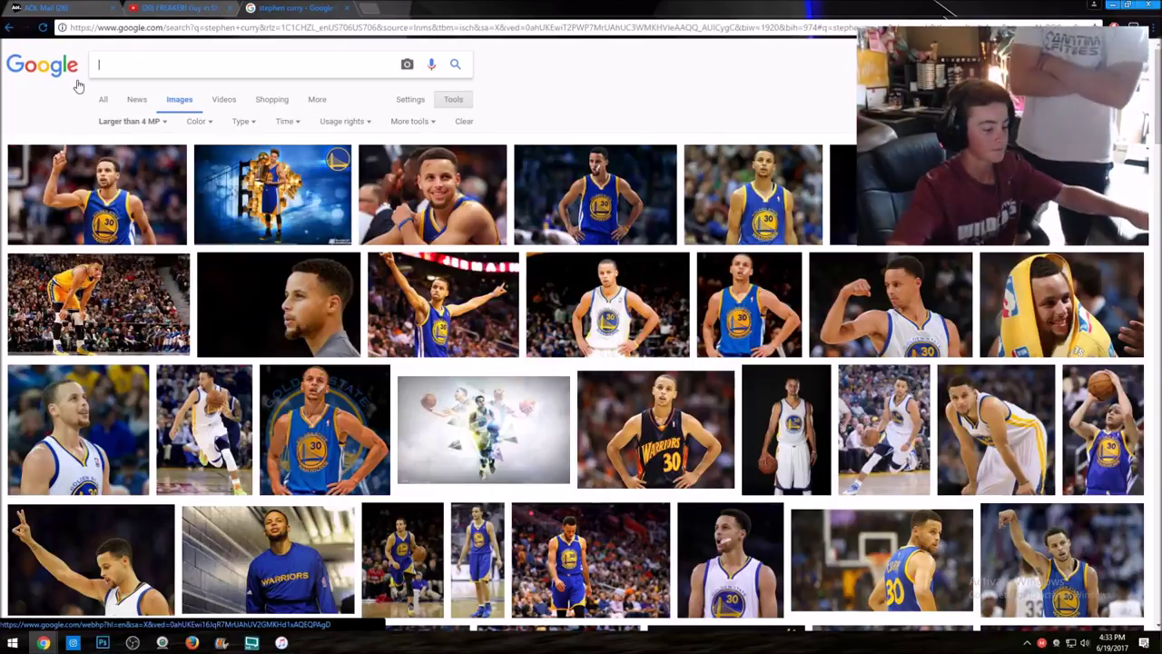
text(mi)
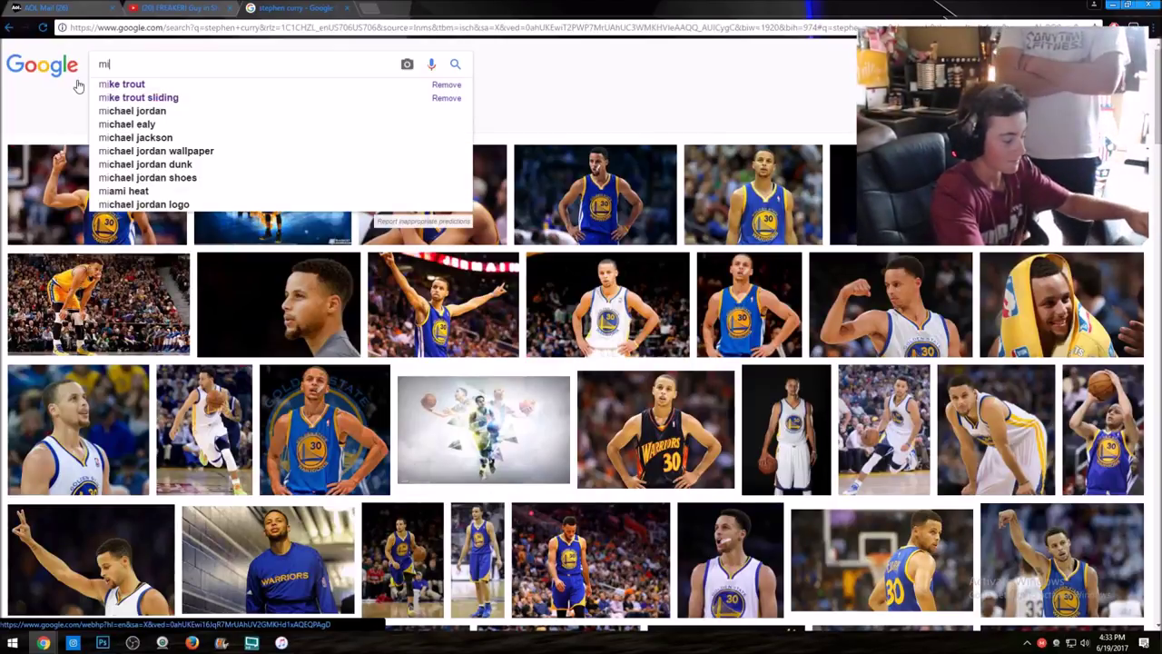
text(chw)
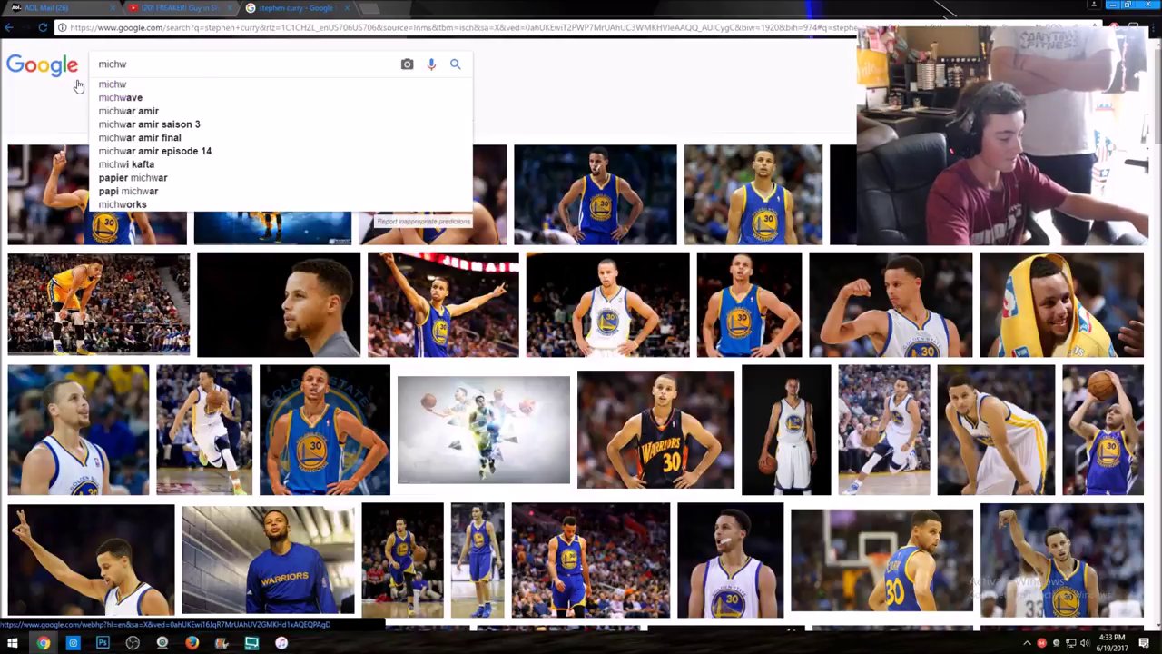
key(BackSpace)
text(el)
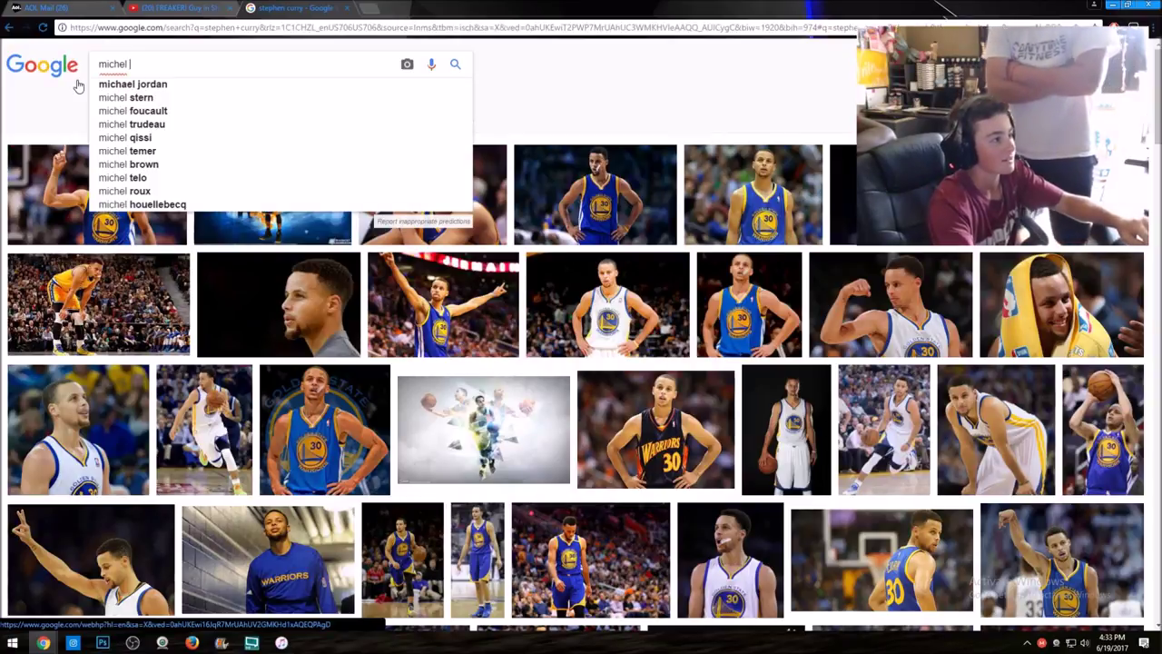
key(BackSpace)
key(BackSpace)
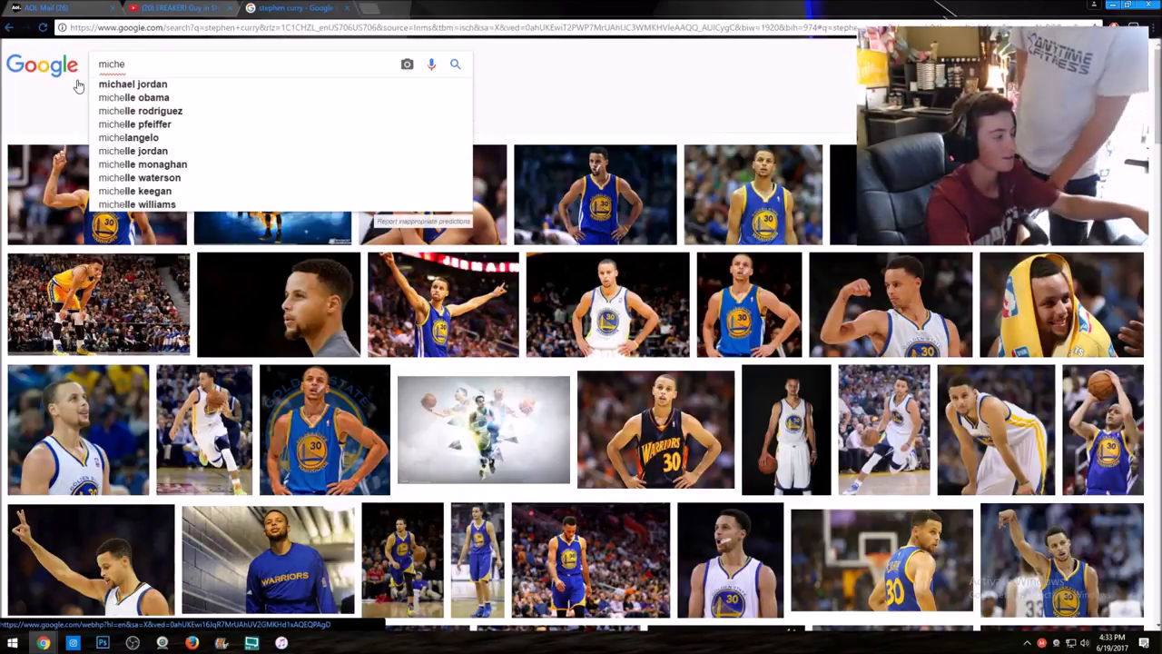
text(al)
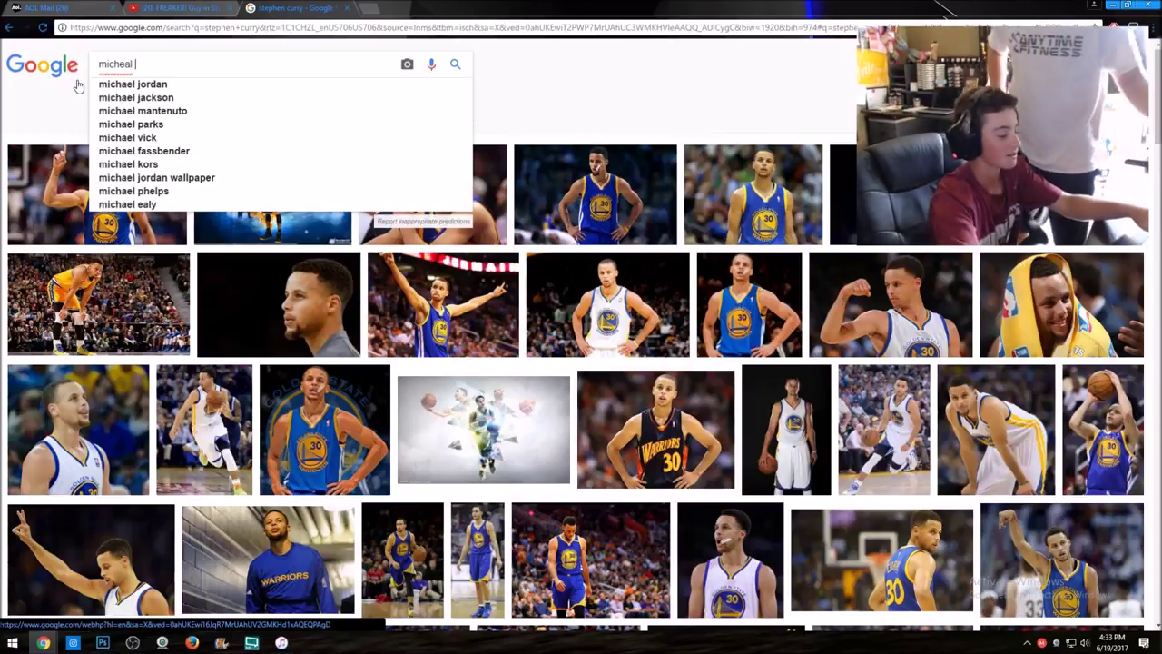
text( jackson)
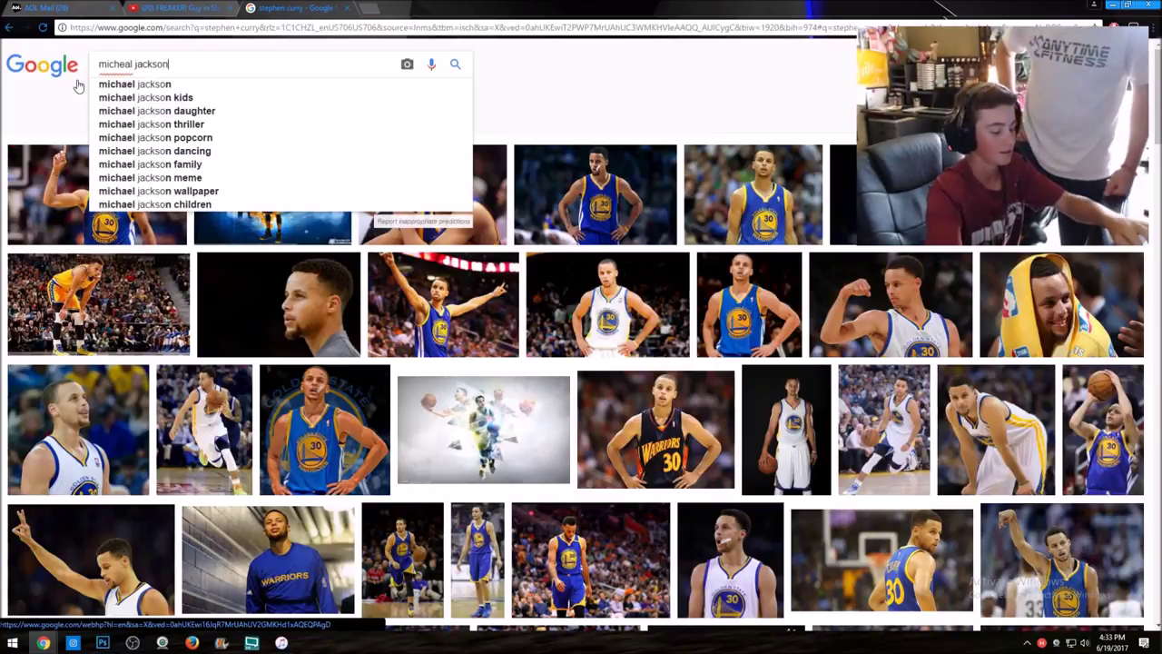
key(Return)
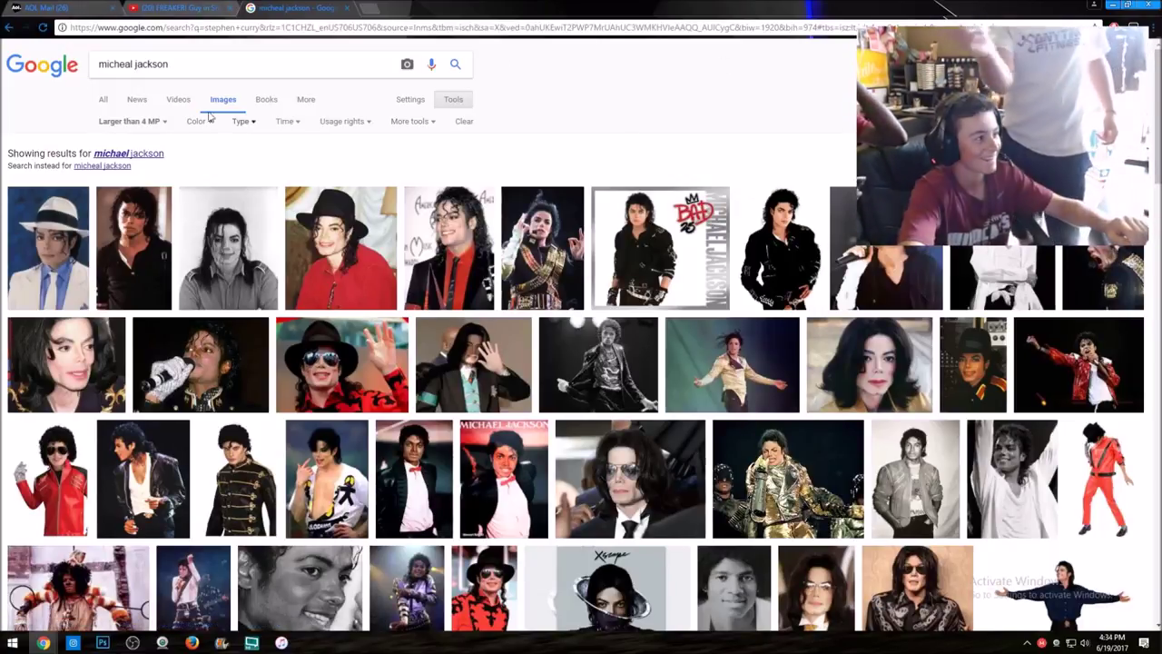
Clear the search box and run an image search for 'kris bryant'
key(ctrl+a)
key(BackSpace)
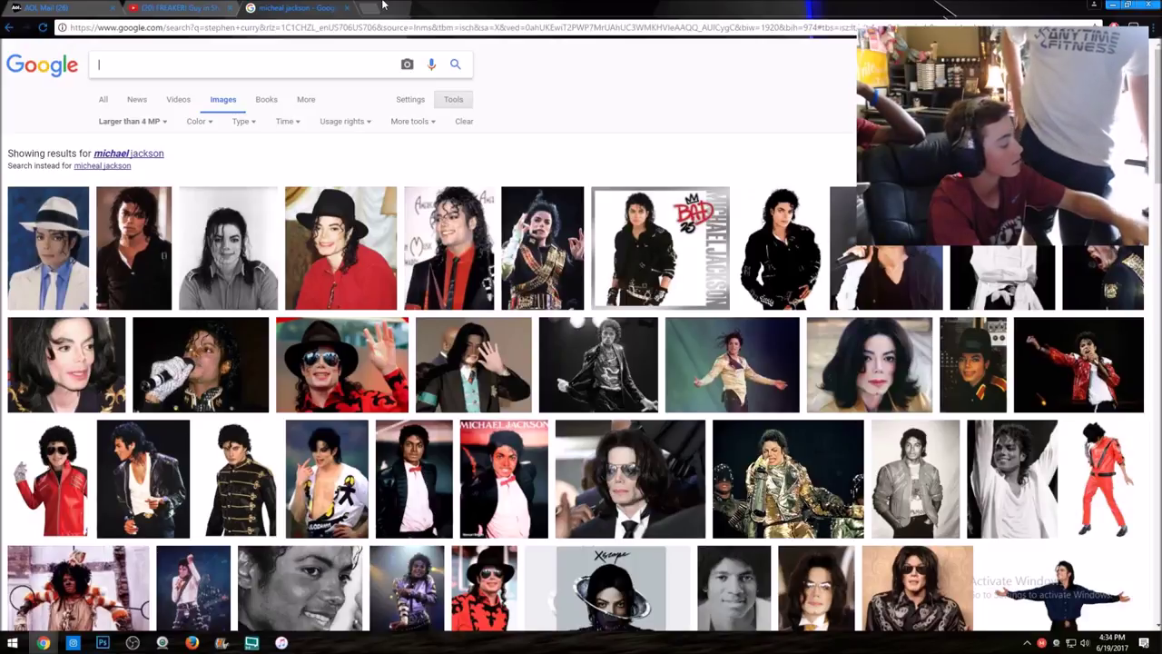
text(kris bryant)
key(Return)
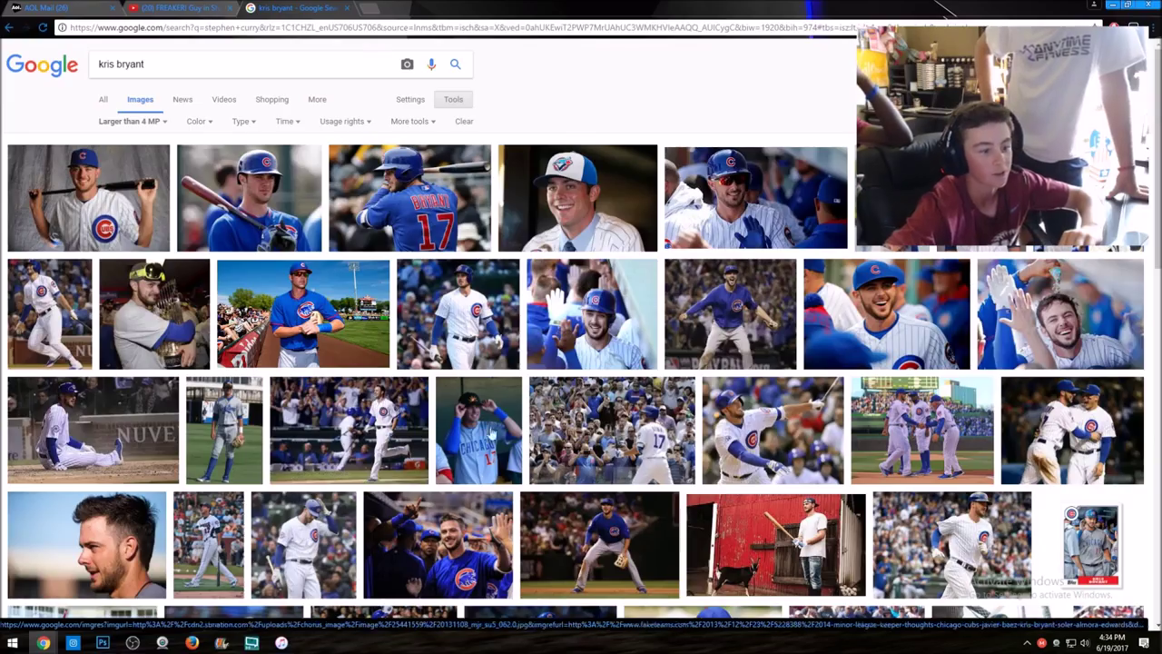
Scroll the results, open a Kris Bryant batting photo in a new tab, then close it
scroll(621, 411, down, 1)
scroll(621, 411, down, 1)
scroll(621, 410, down, 1)
scroll(621, 410, down, 1)
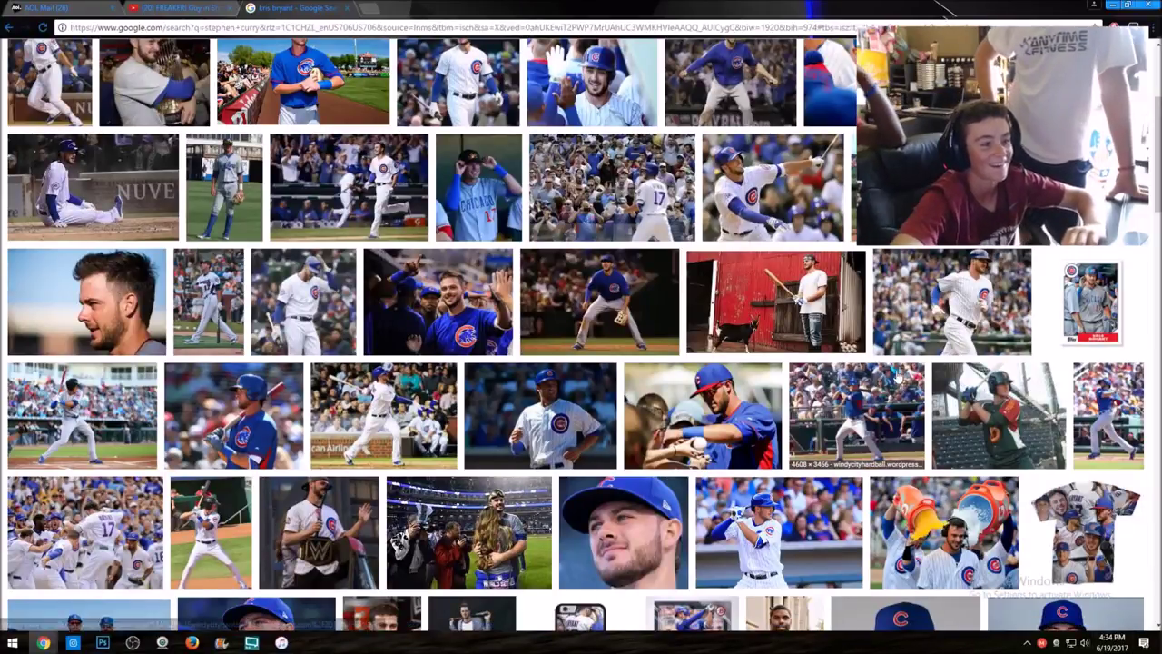
scroll(563, 305, down, 1)
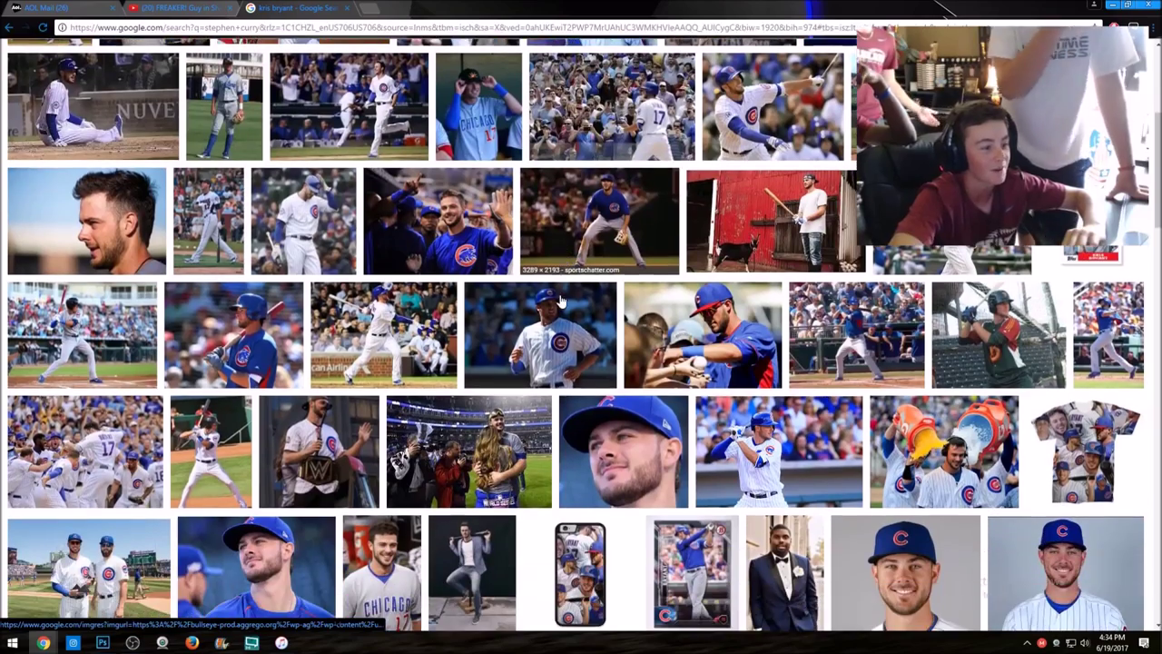
scroll(556, 307, down, 3)
scroll(556, 307, down, 1)
scroll(555, 307, down, 1)
scroll(556, 307, down, 2)
scroll(556, 309, down, 1)
scroll(557, 307, down, 2)
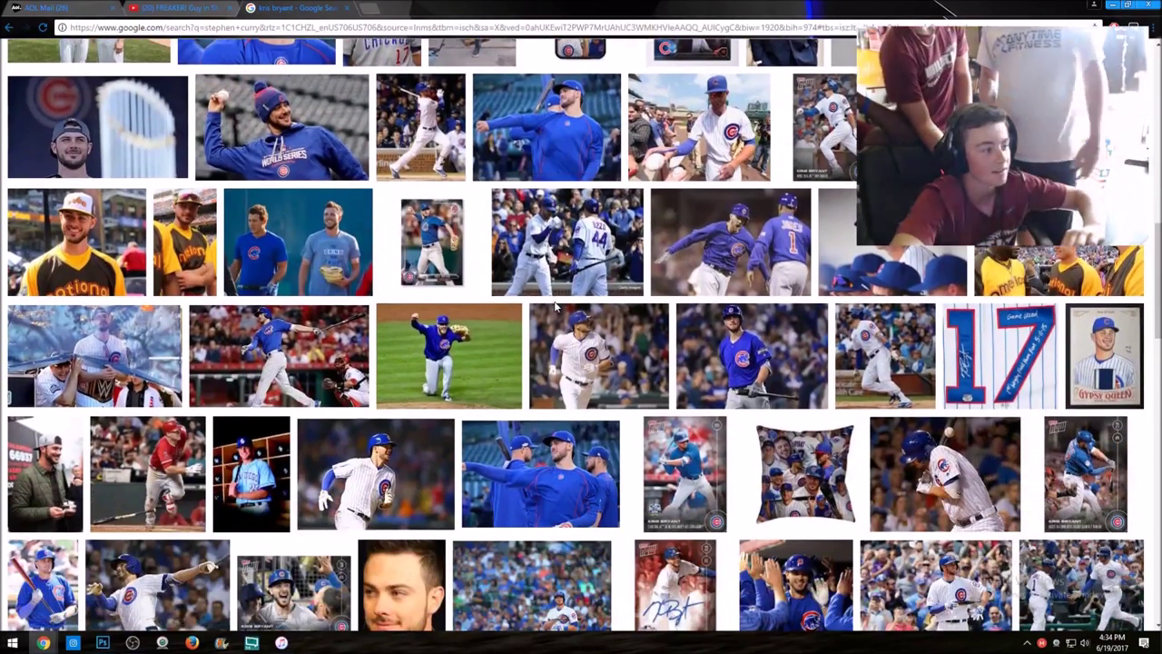
scroll(210, 258, down, 1)
scroll(210, 258, down, 1)
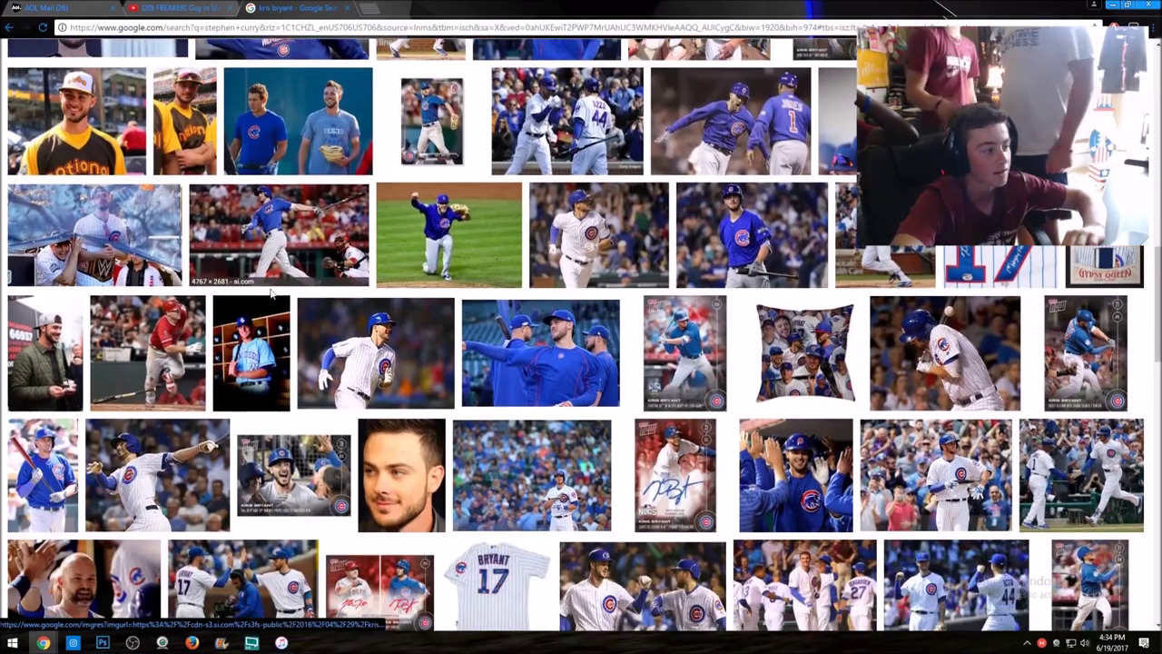
scroll(210, 258, down, 1)
scroll(1037, 427, down, 1)
scroll(1037, 427, down, 2)
scroll(867, 390, down, 1)
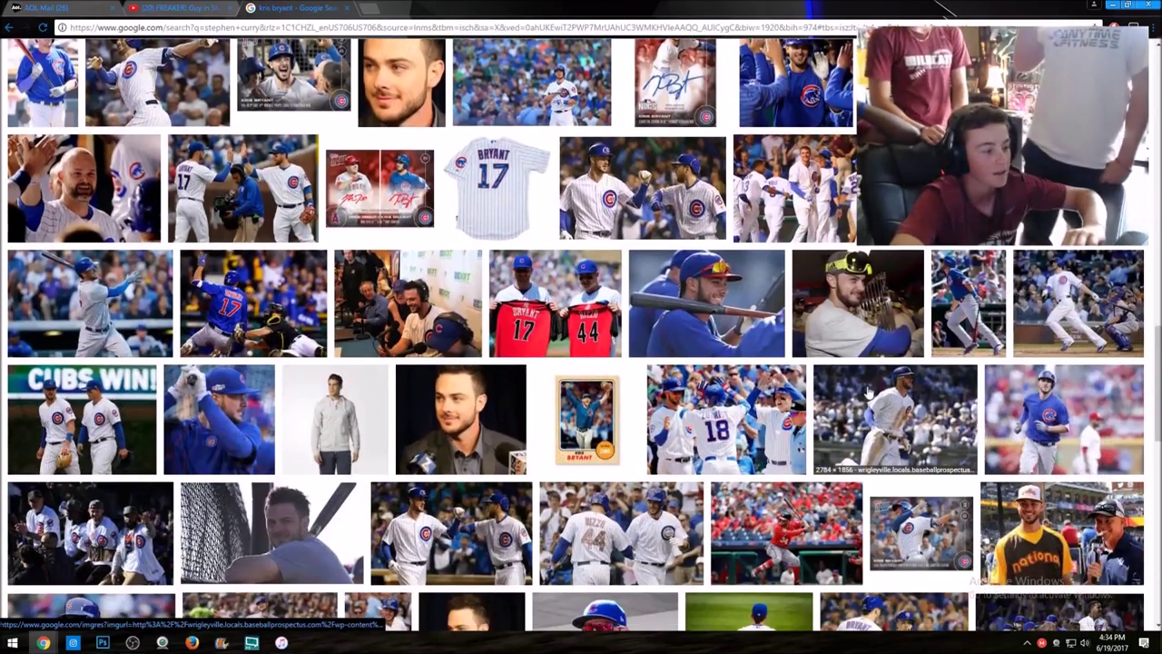
scroll(867, 390, down, 2)
scroll(867, 391, down, 2)
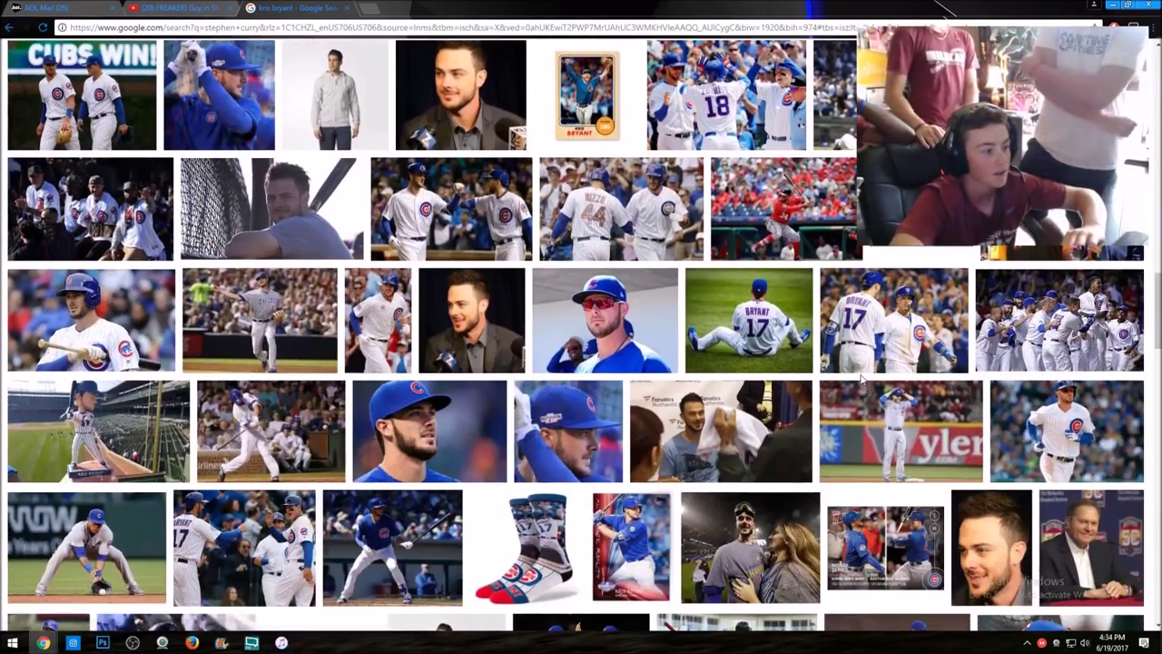
scroll(863, 381, down, 2)
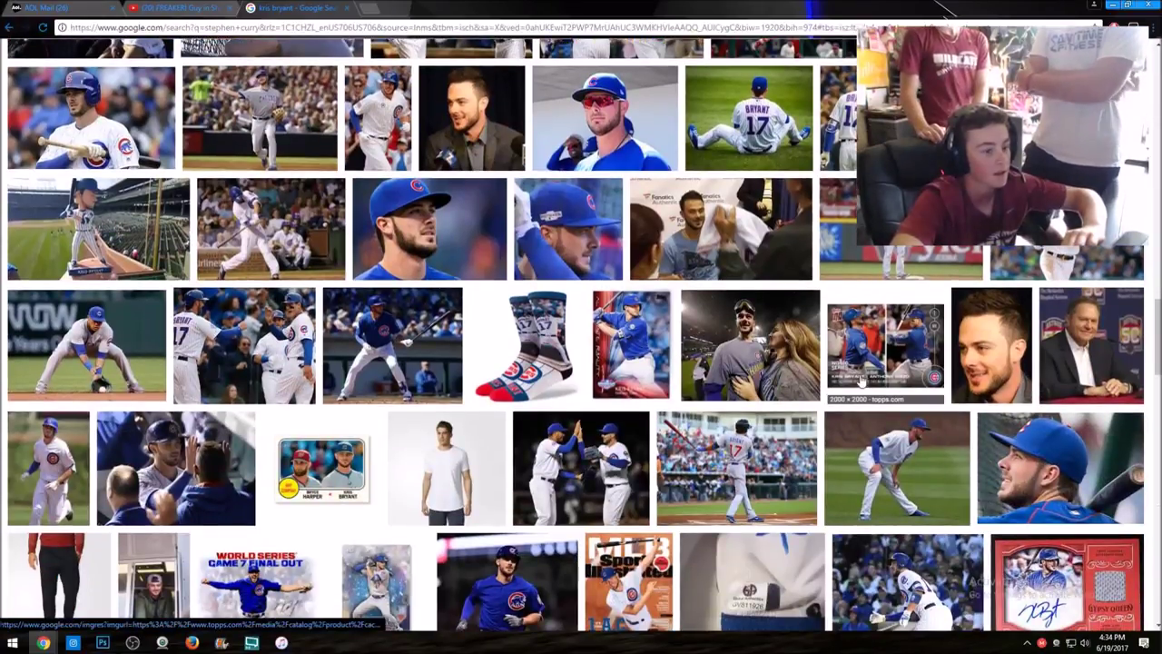
click(72, 104)
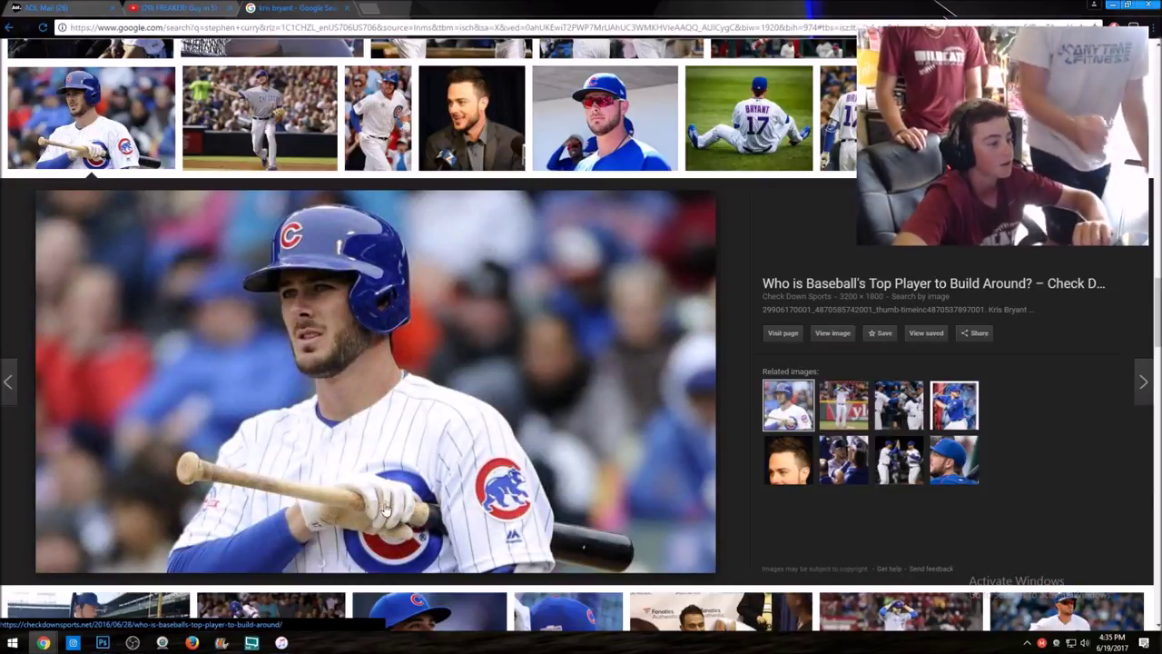
click(833, 332)
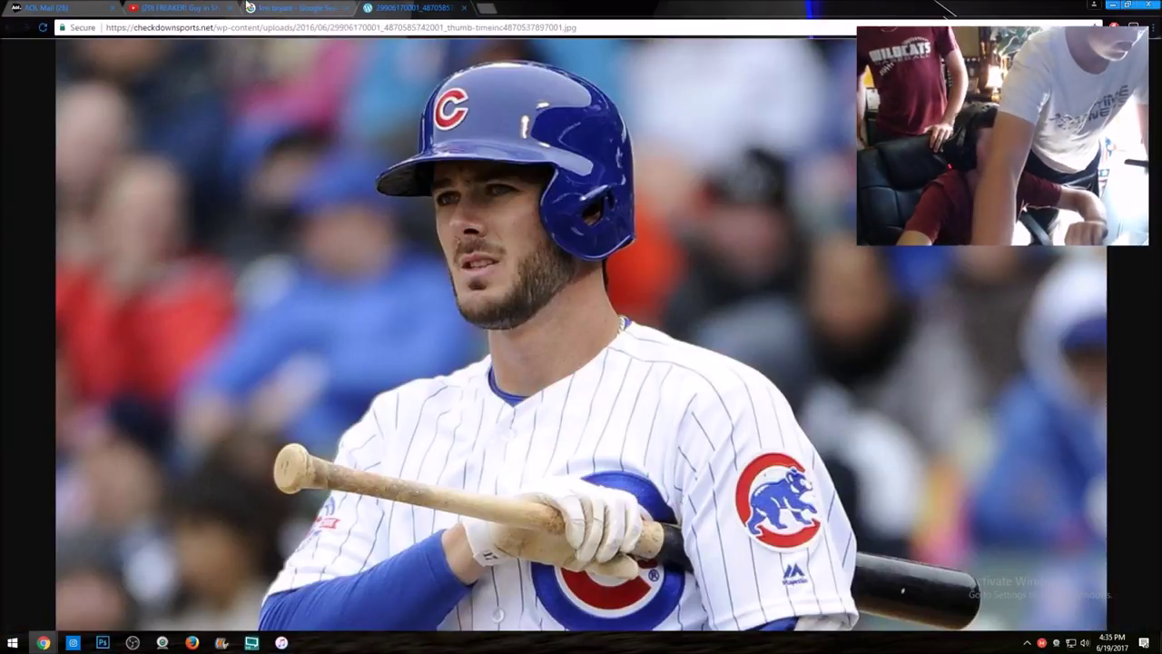
click(465, 8)
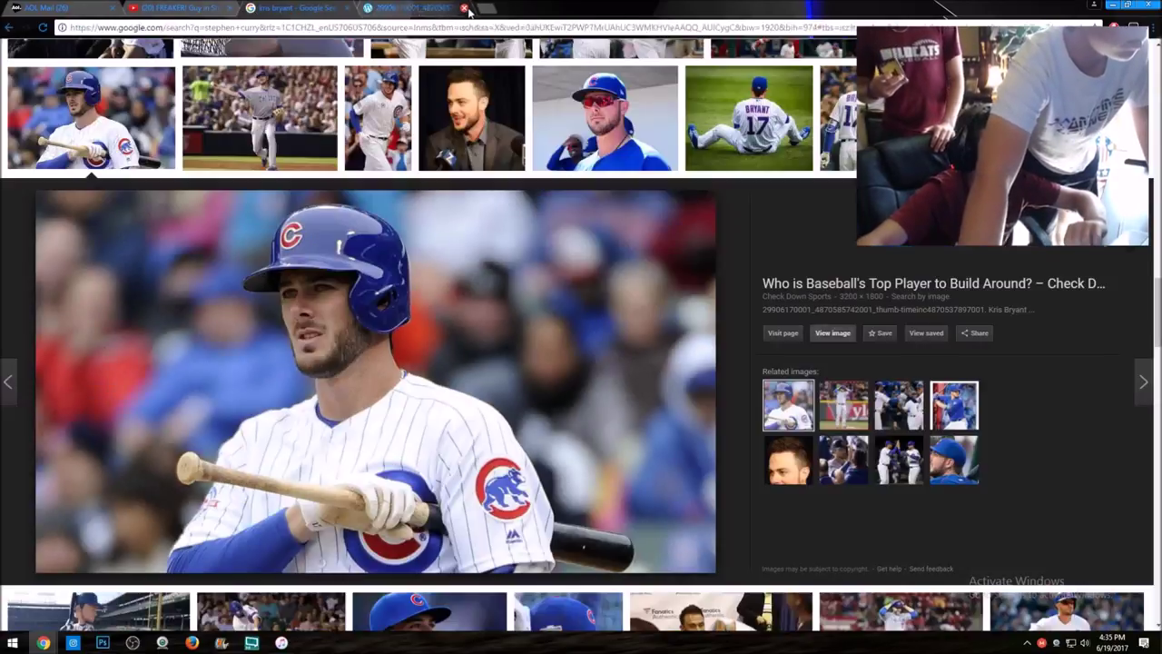
Preview a related 350 × 200 SportsPress batting photo and open it alone in a new tab
scroll(293, 273, up, 2)
scroll(293, 272, up, 2)
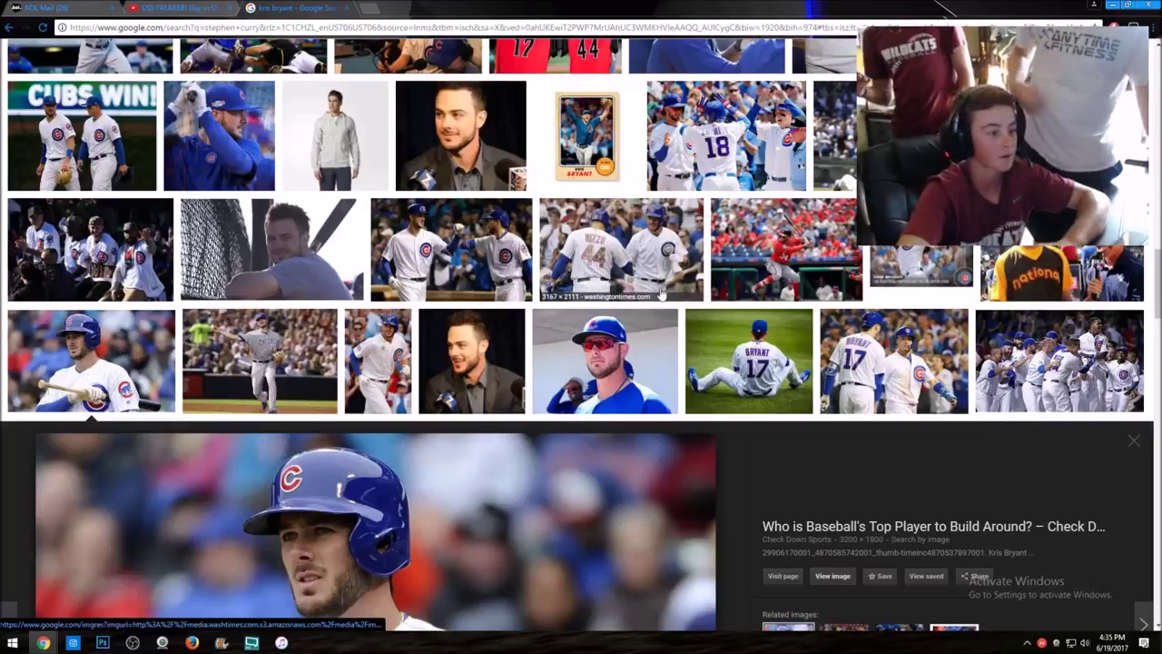
scroll(657, 331, down, 2)
scroll(656, 332, down, 1)
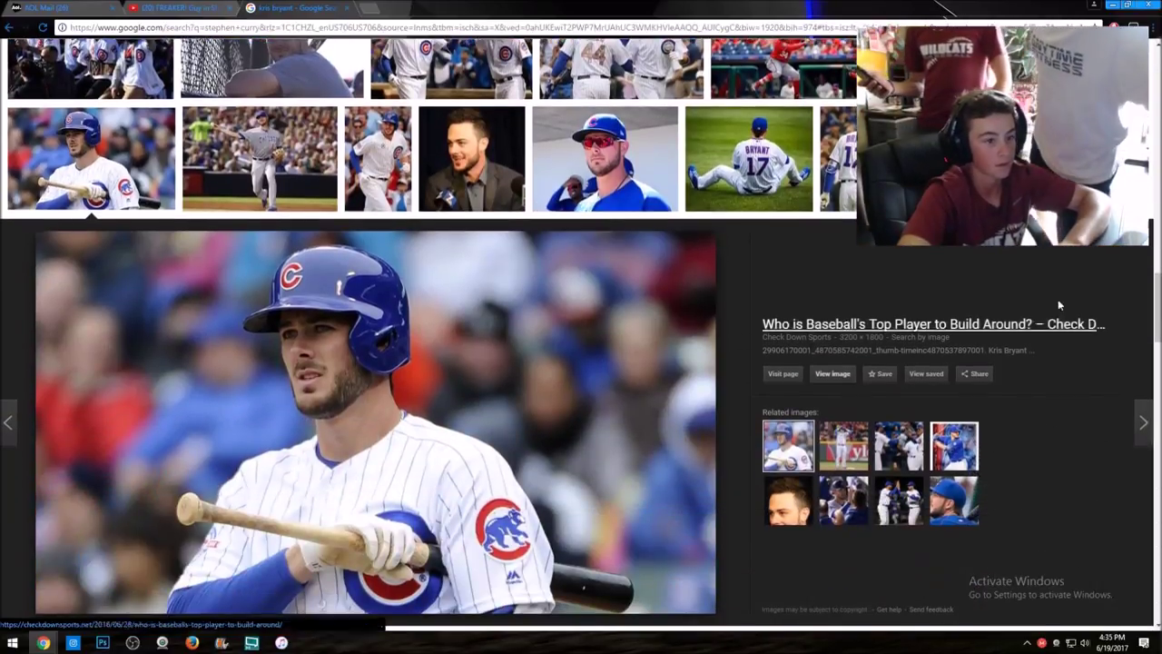
scroll(797, 289, up, 2)
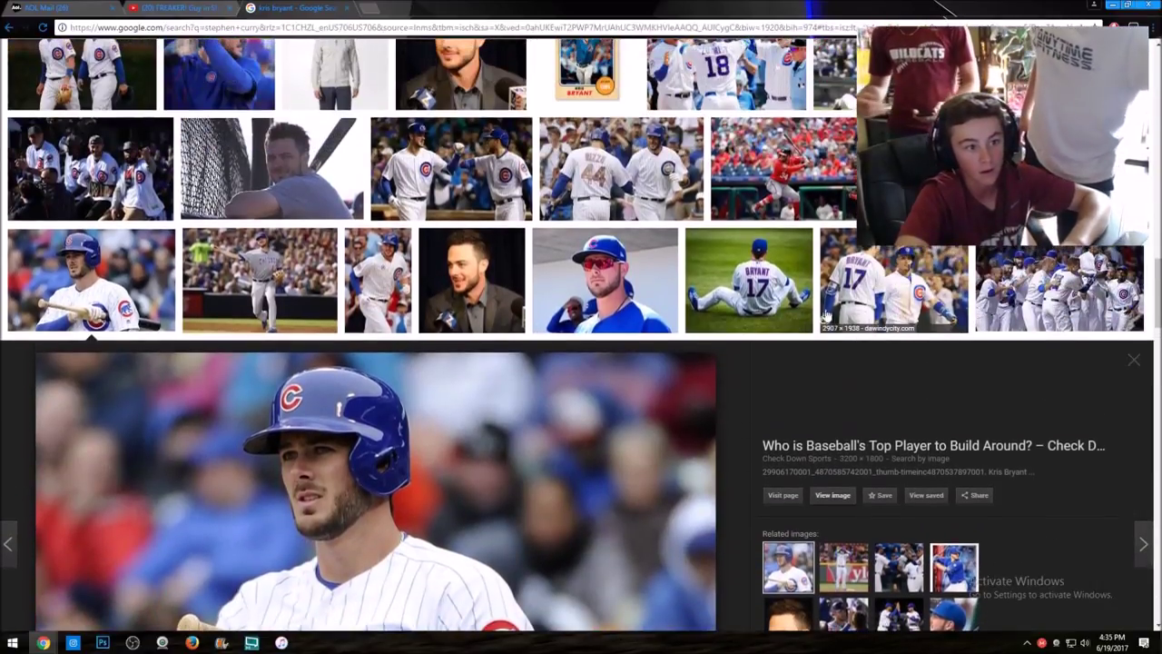
scroll(797, 289, up, 1)
click(817, 145)
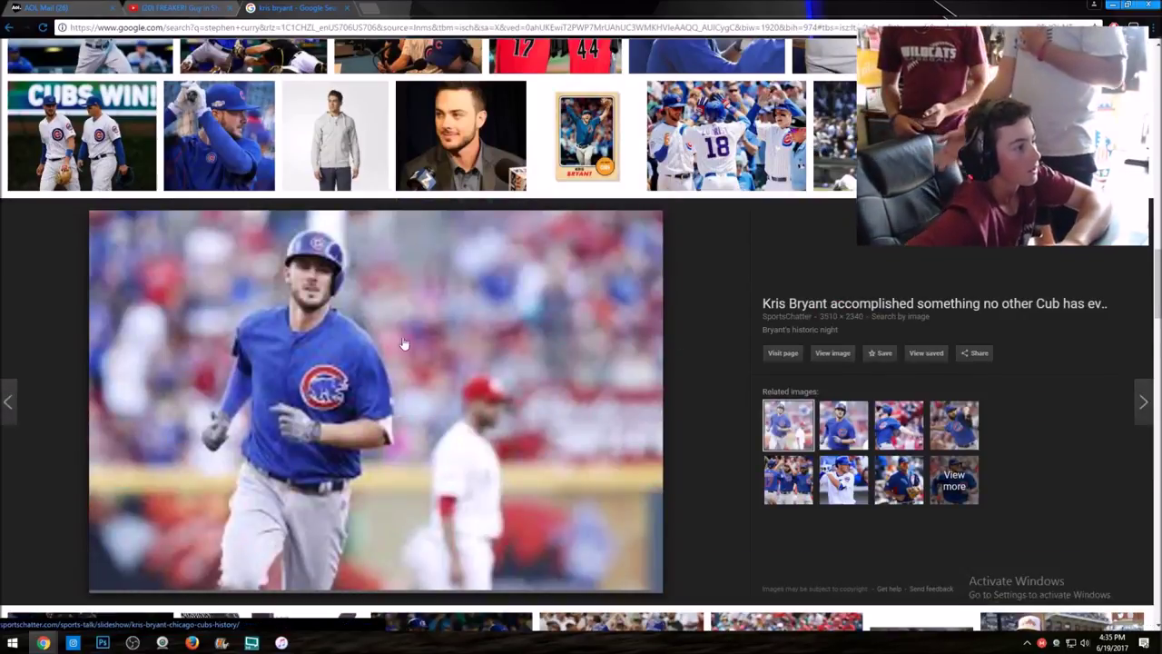
scroll(400, 332, down, 1)
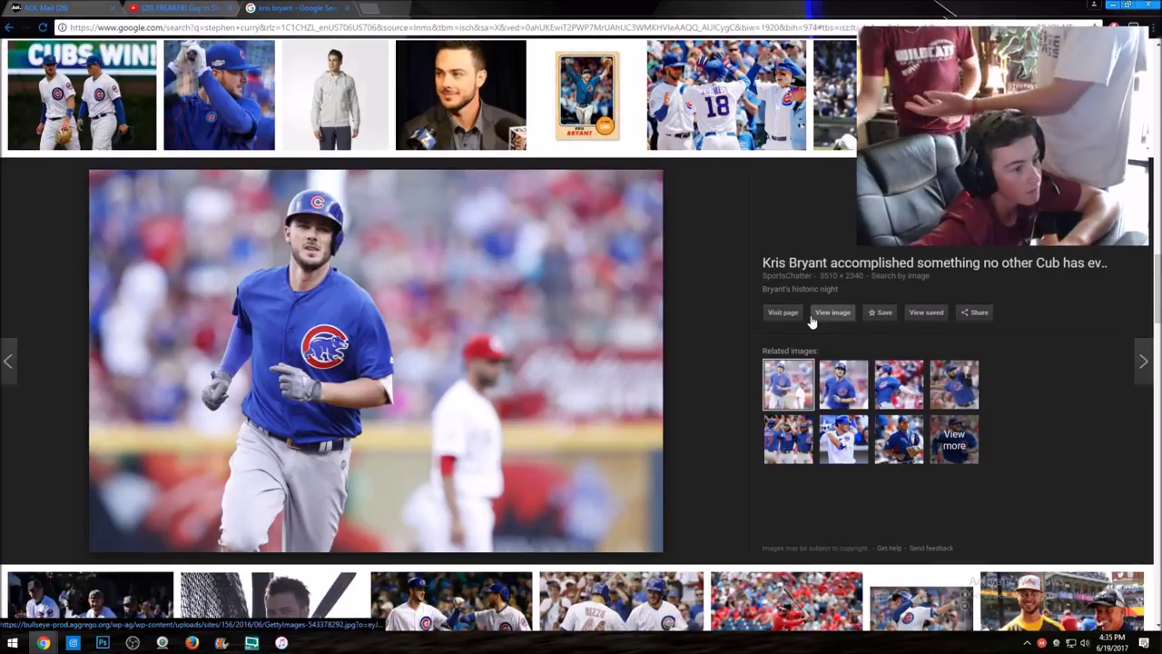
click(844, 443)
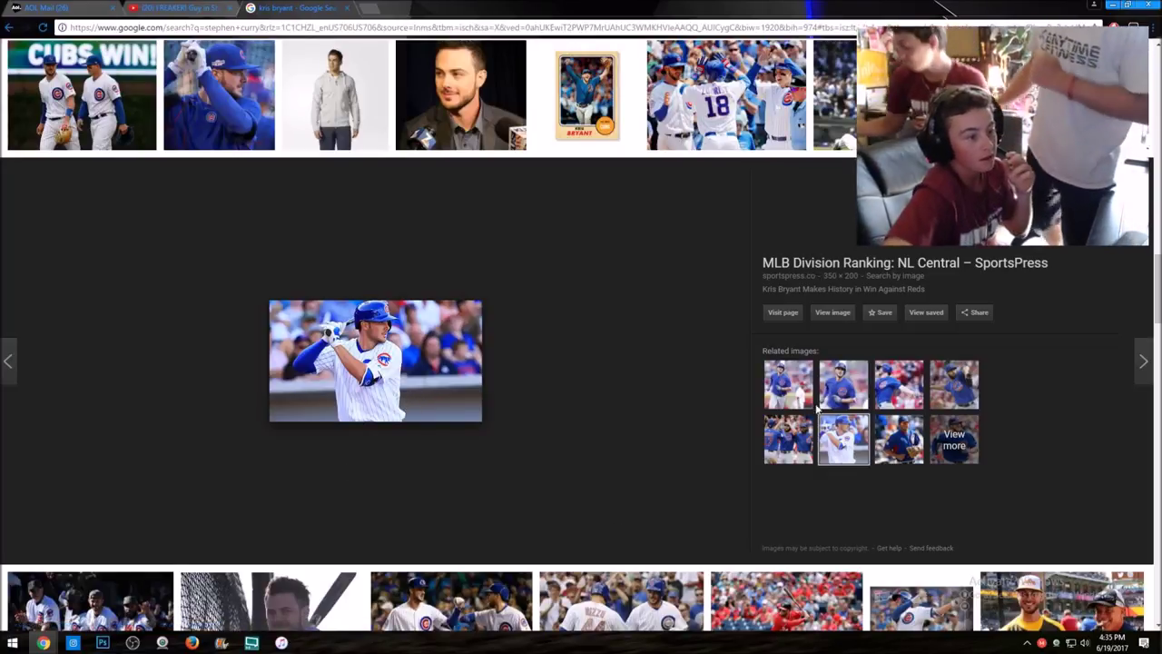
click(837, 313)
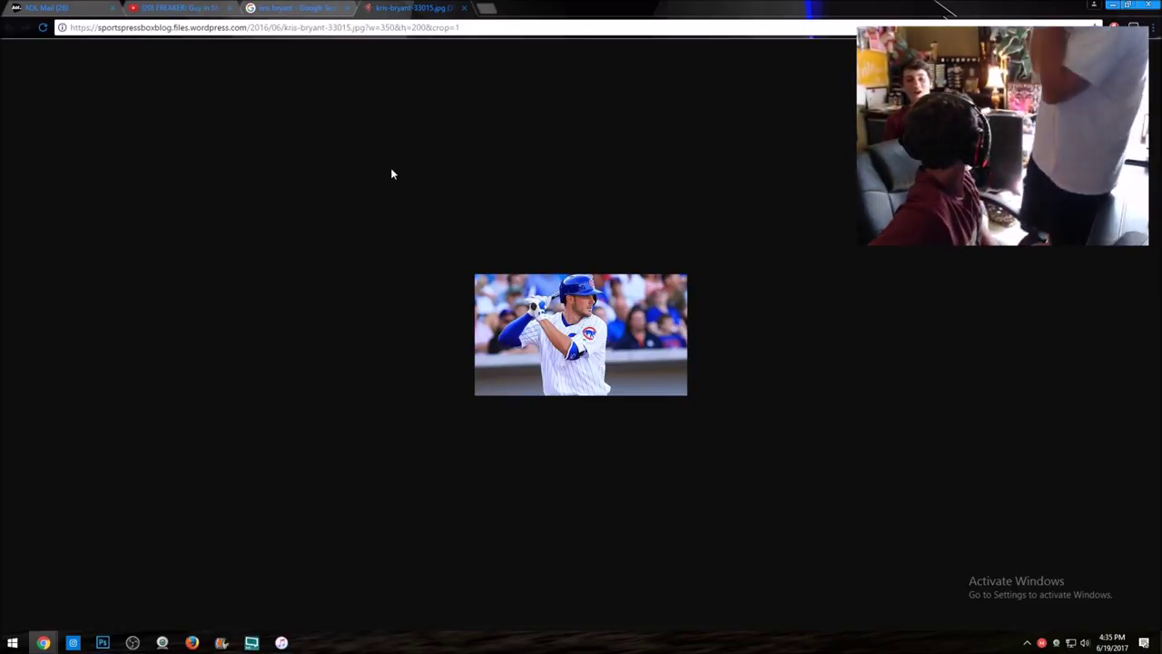
Strip the size and crop parameters from the image address to load it full size, then close the extra tabs
click(467, 28)
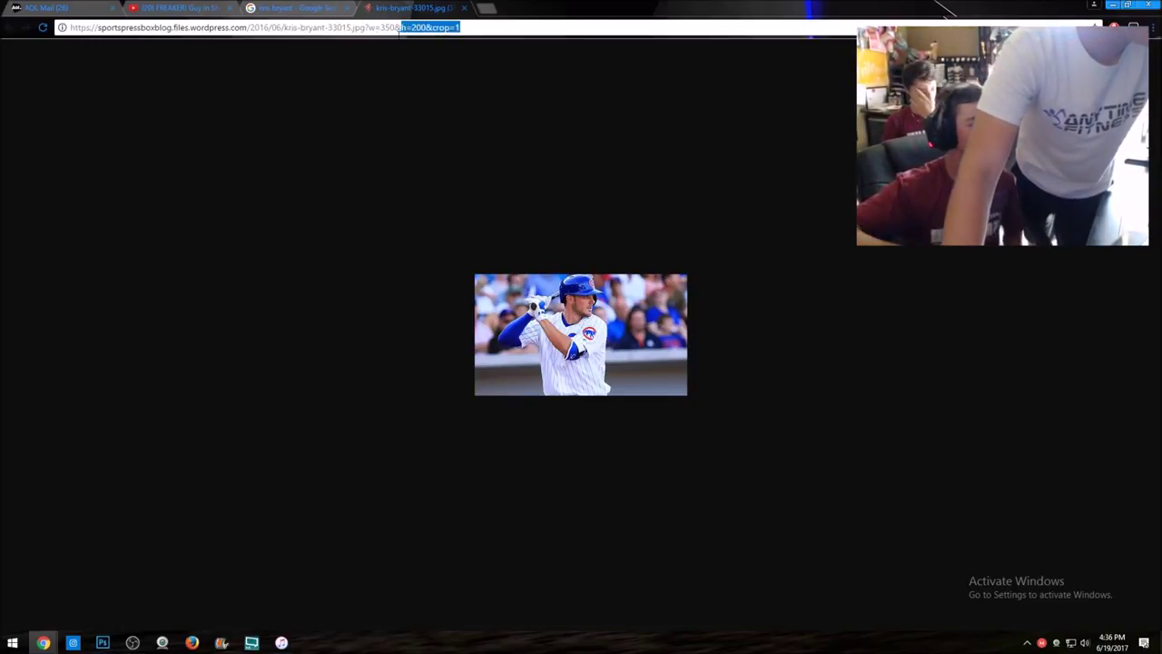
drag(466, 28, 367, 28)
key(BackSpace)
key(Return)
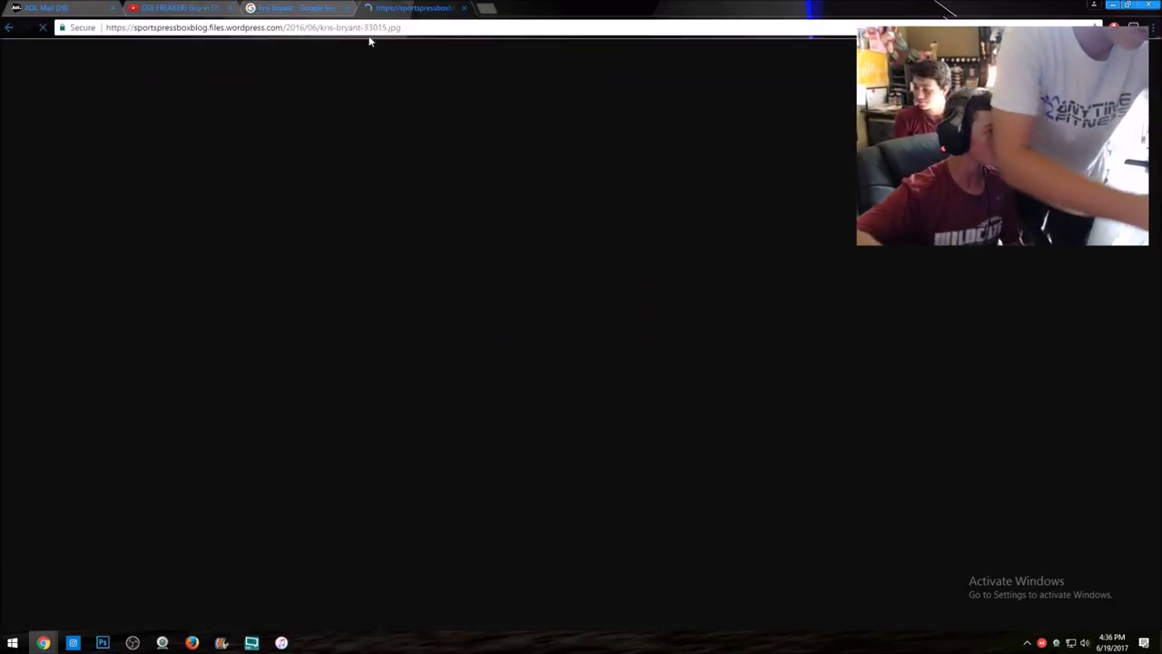
click(463, 7)
scroll(290, 266, down, 2)
scroll(291, 283, up, 5)
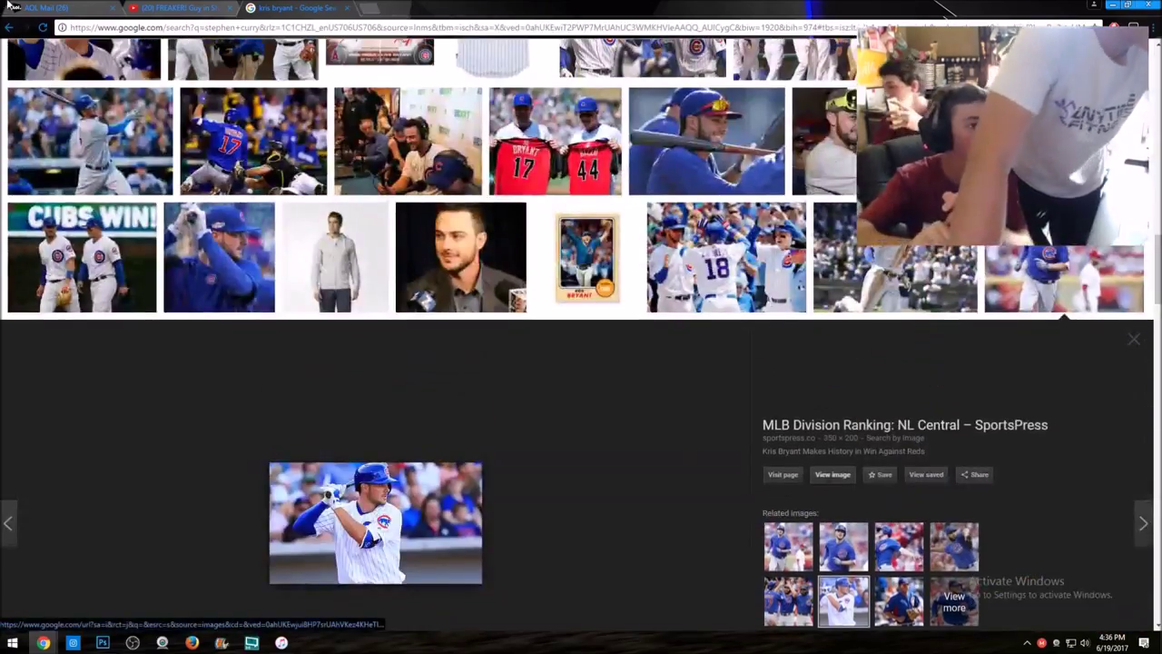
scroll(291, 283, up, 3)
scroll(290, 283, up, 5)
scroll(290, 284, up, 5)
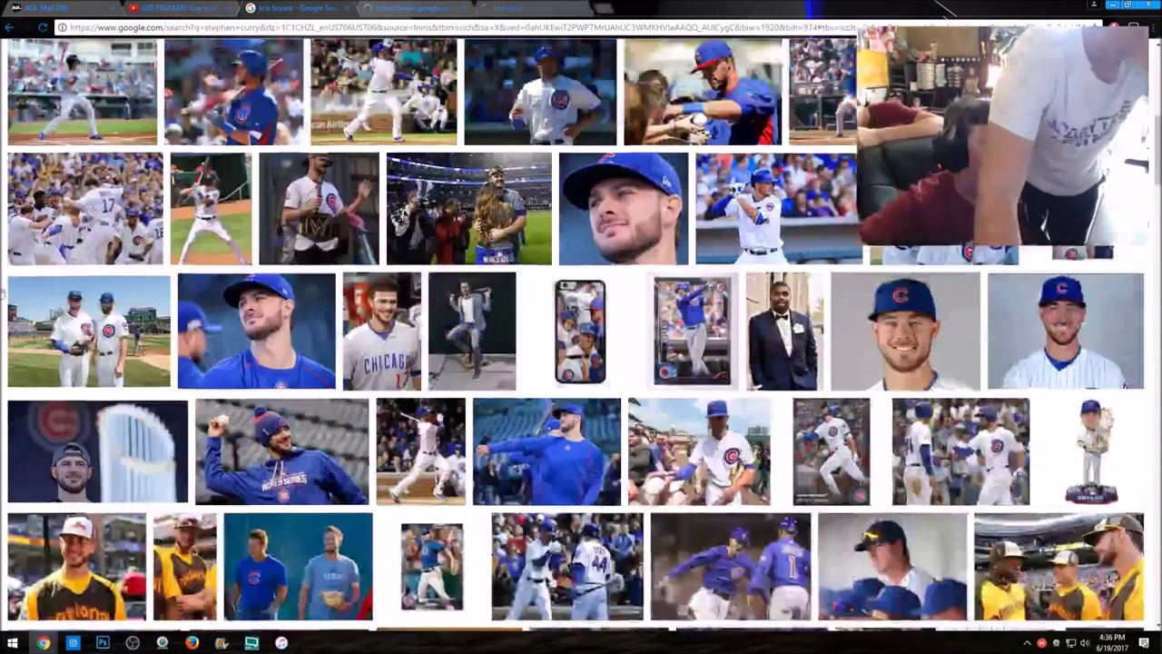
scroll(290, 283, up, 4)
click(583, 8)
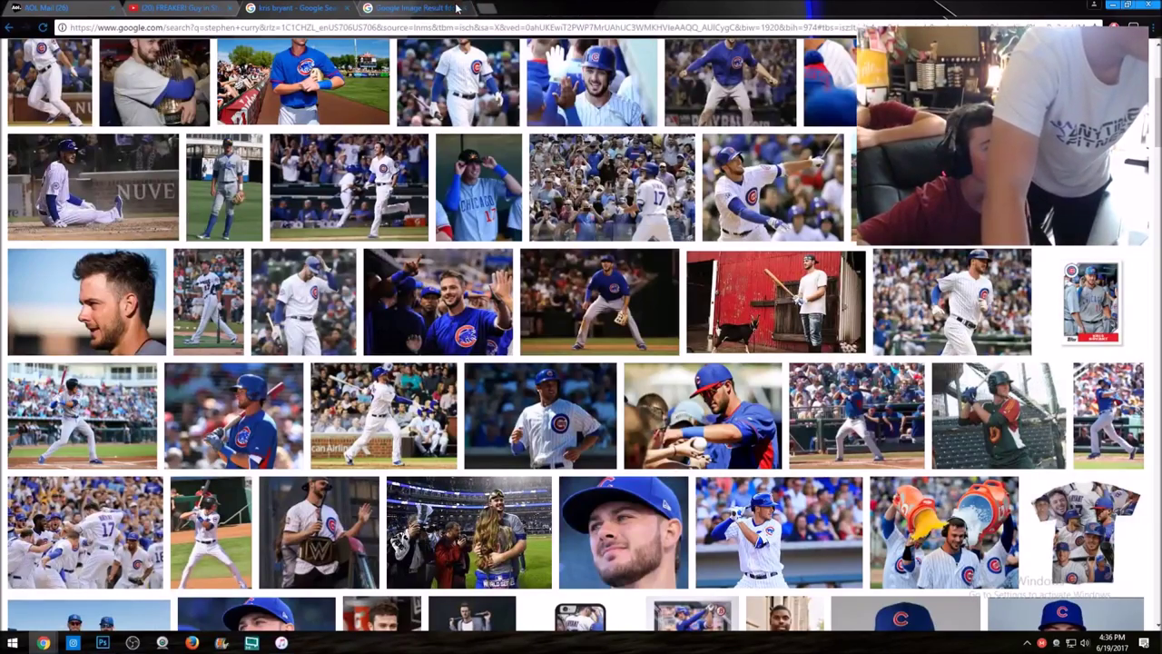
Preview the helmet-tip photo and open its 2029 × 2048 Chicago Tribune original in its own tab
scroll(581, 336, up, 3)
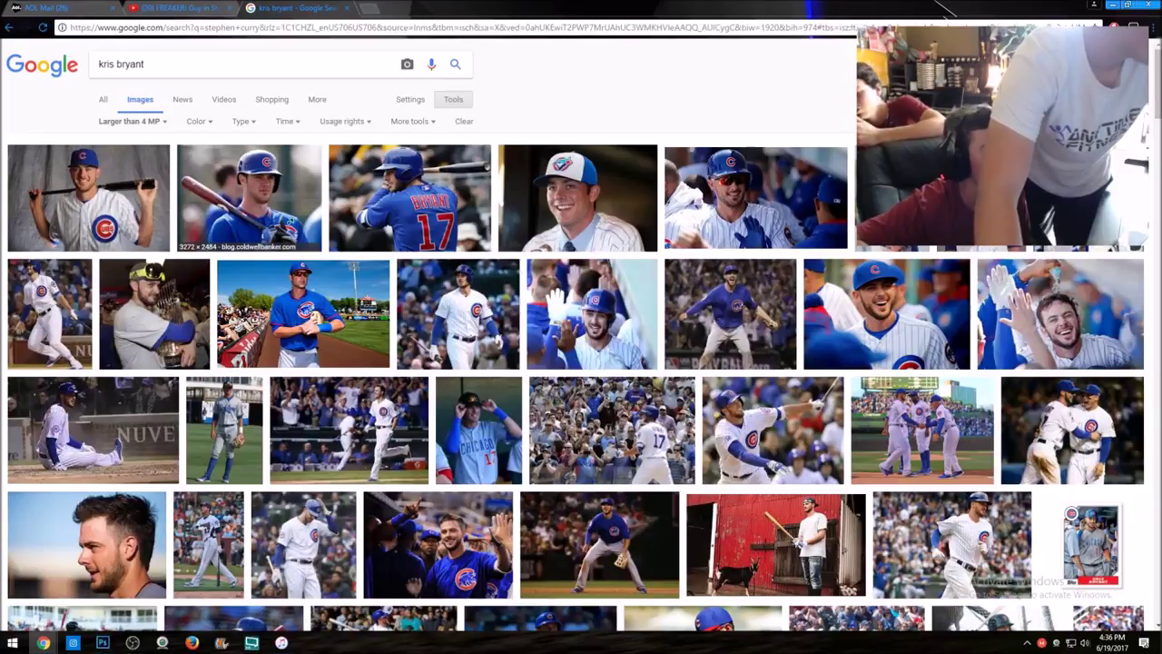
scroll(718, 154, down, 2)
scroll(966, 302, down, 1)
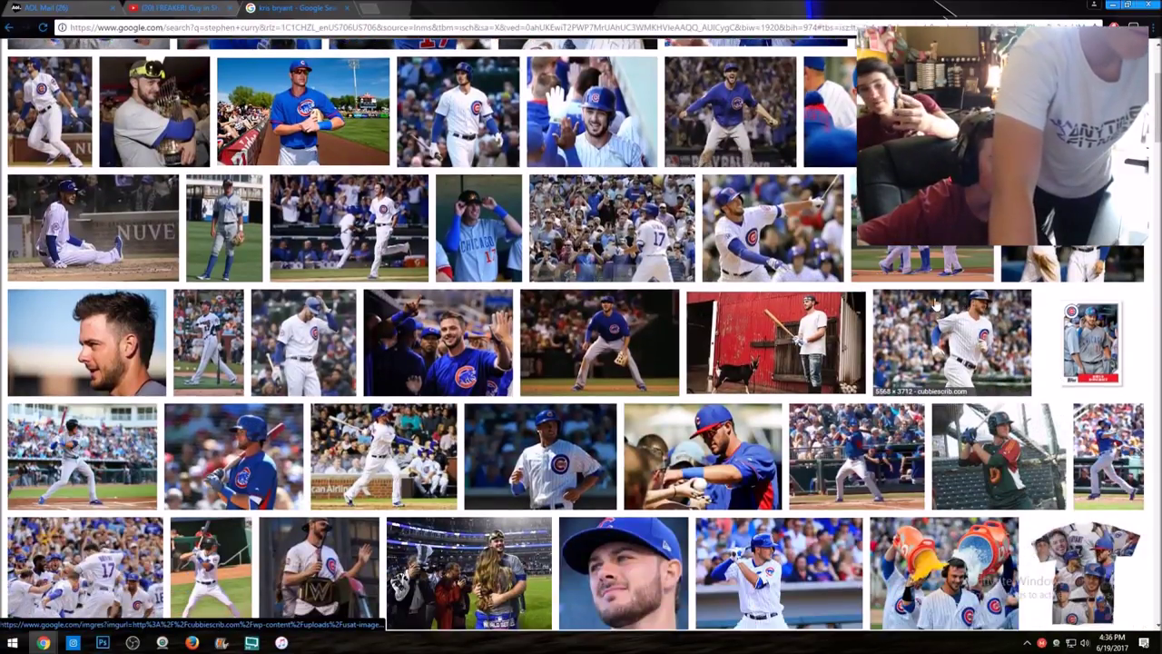
click(952, 300)
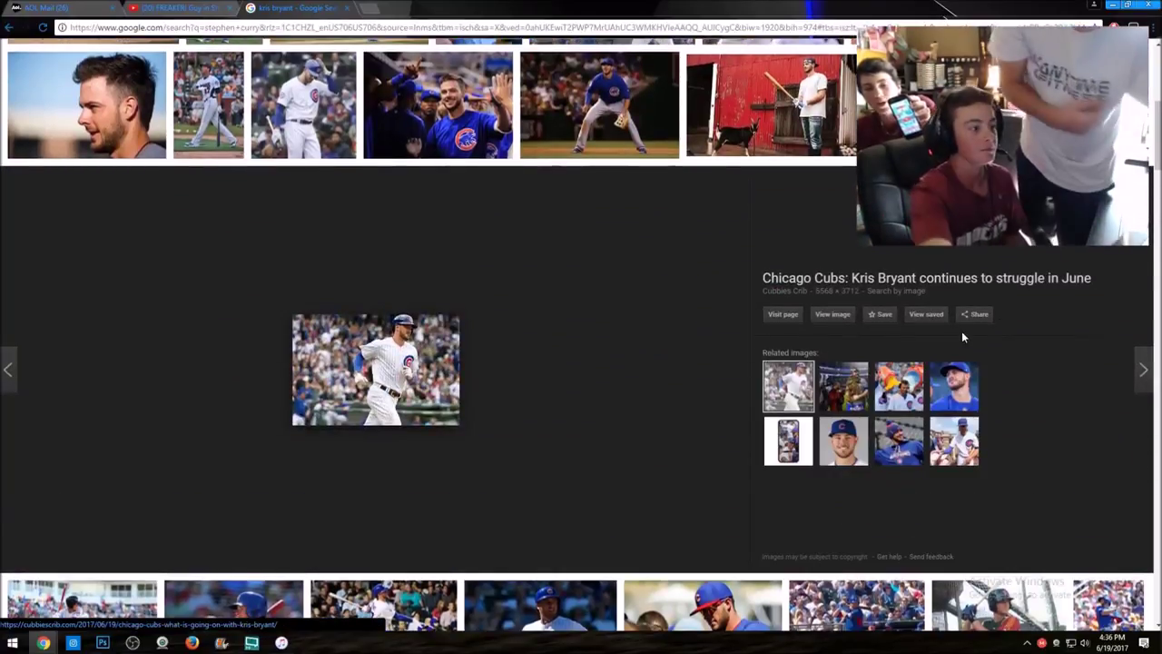
scroll(373, 347, up, 1)
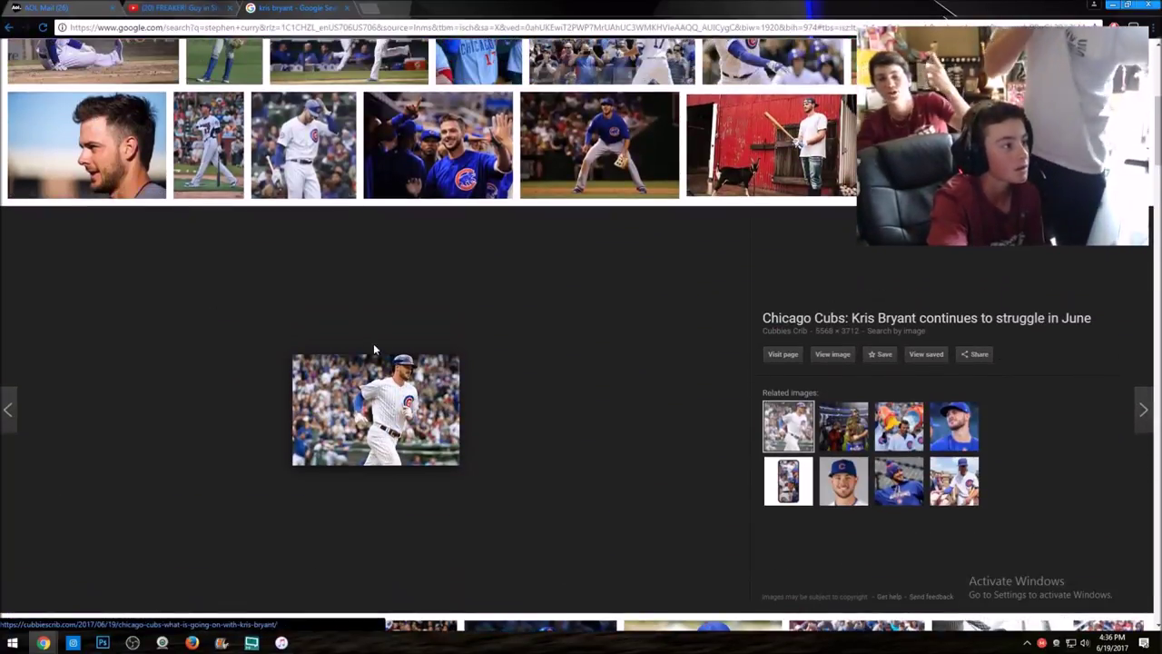
click(304, 145)
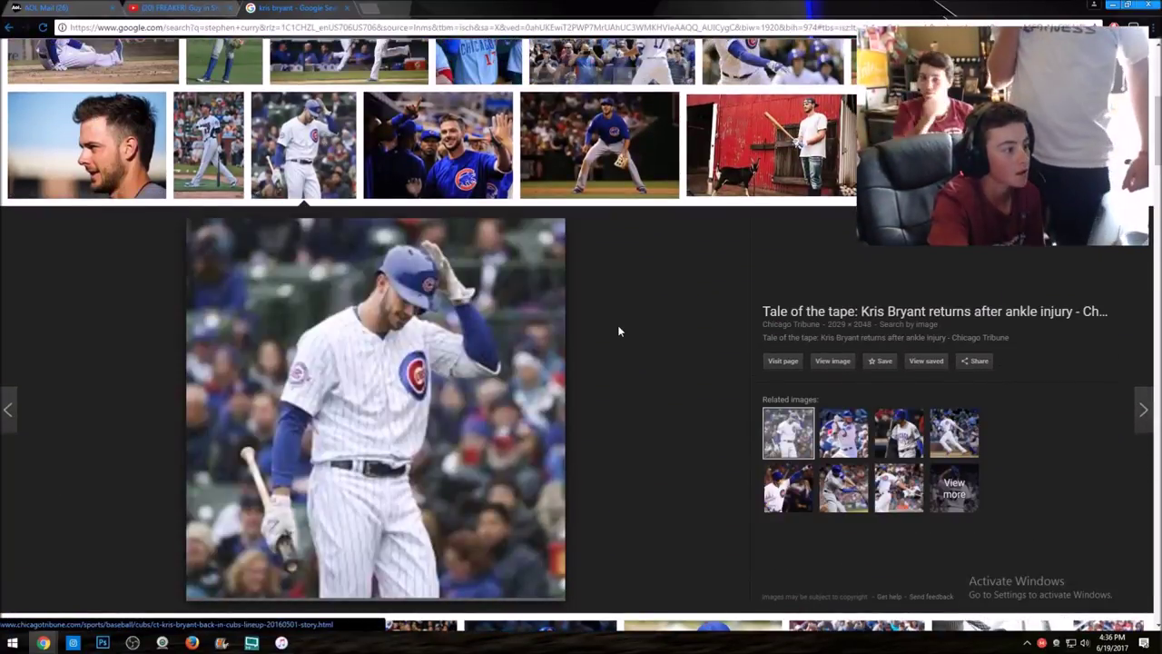
scroll(619, 331, down, 1)
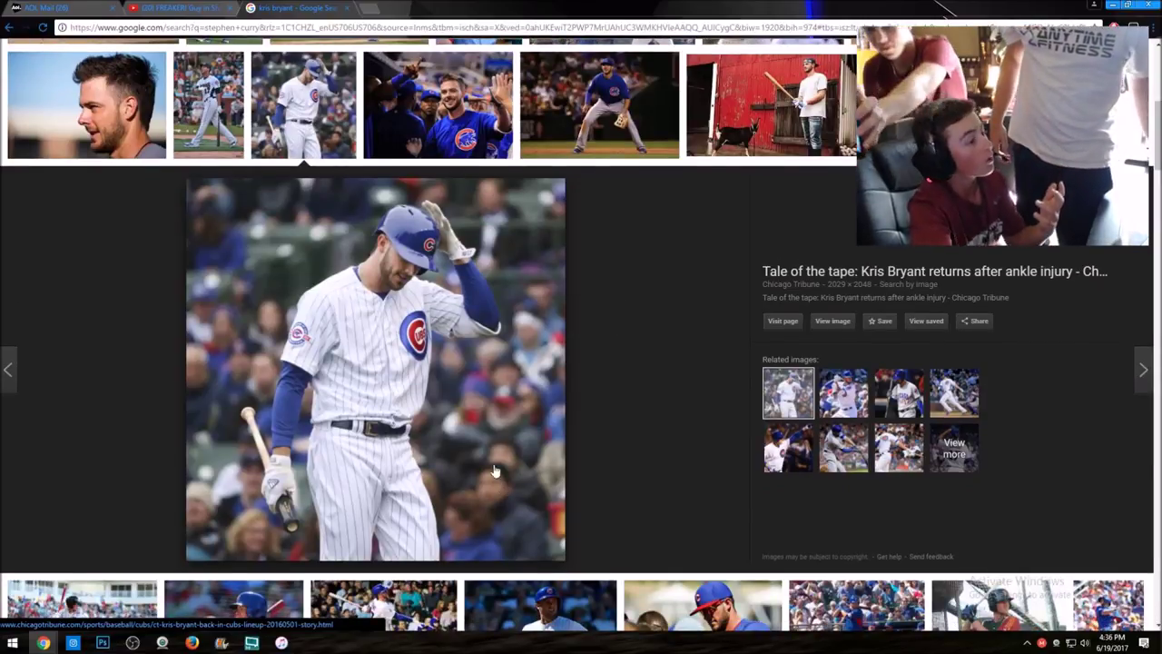
click(834, 322)
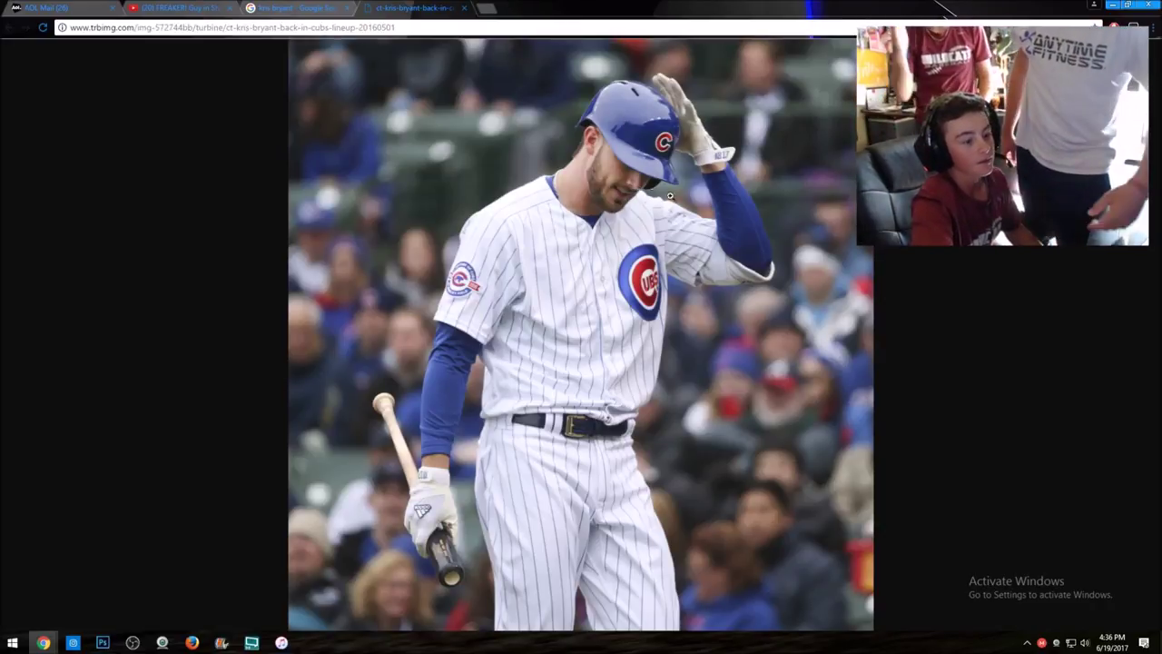
Save the photo as 'ct-kris-bryant-back-in-cubs-lineup-20160501 (1).jpg' in Pictures and open it in Photoshop
right_click(593, 315)
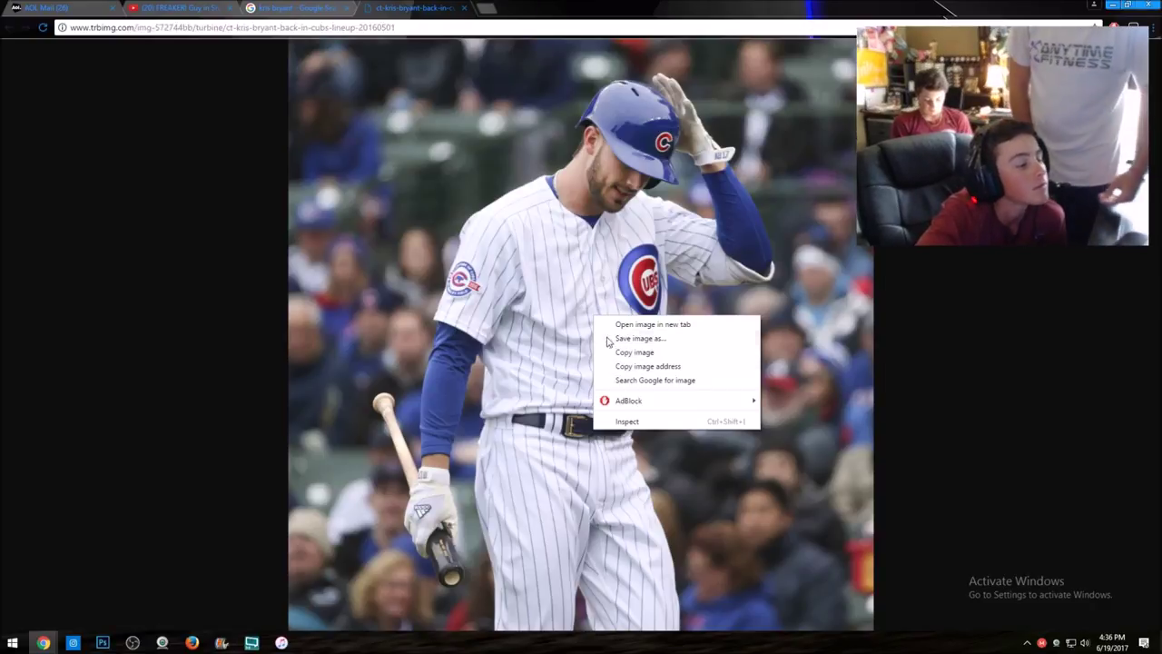
click(615, 341)
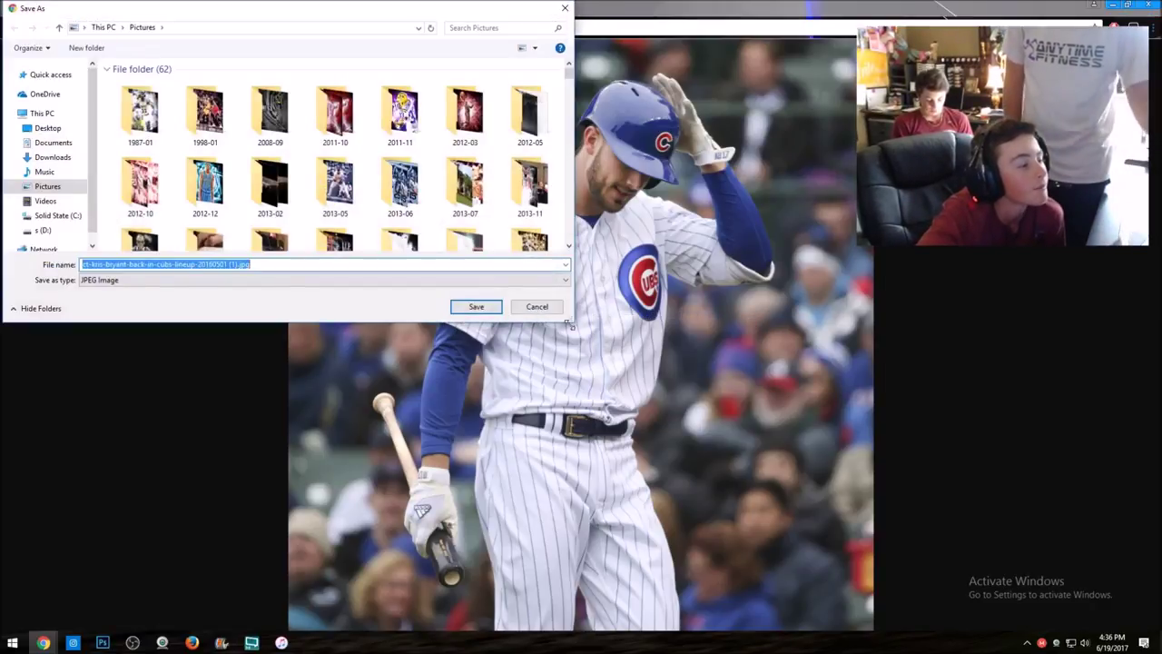
key(Return)
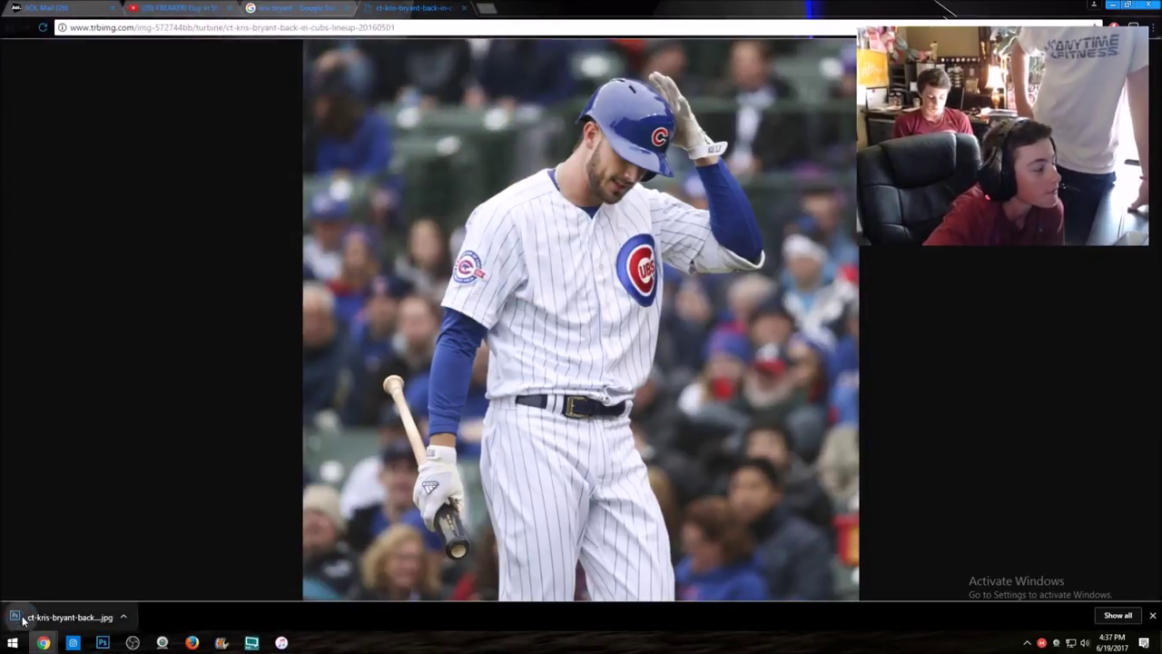
click(64, 617)
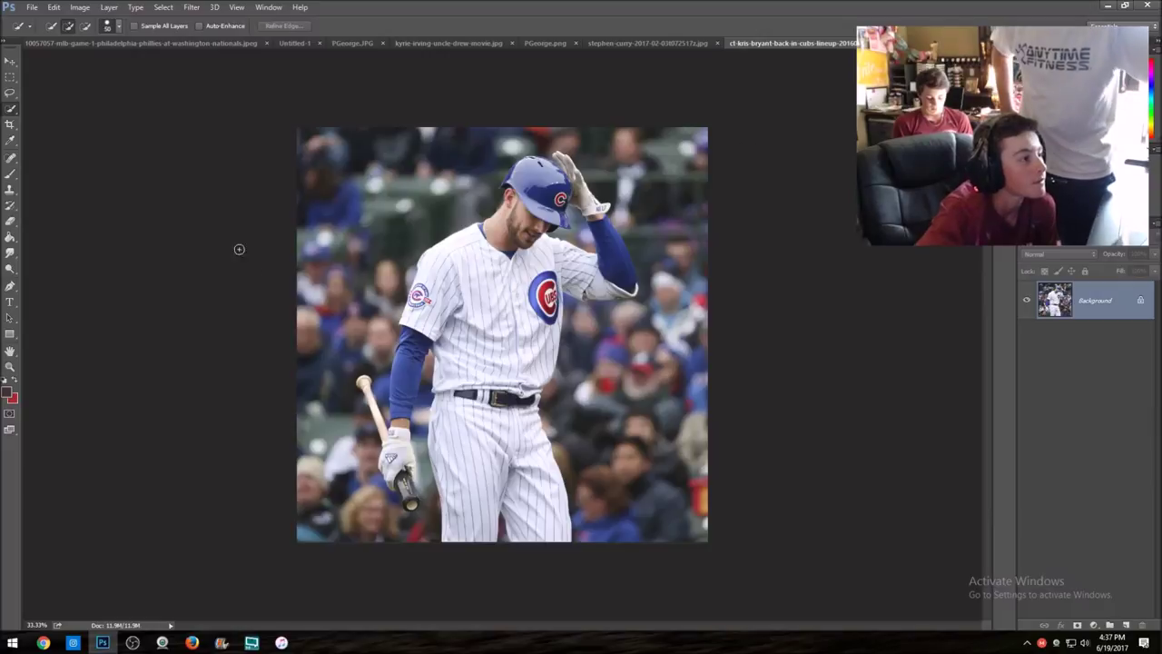
Denoise the Kris Bryant photo with Topaz DeNoise 5's 'JPEG - strong' preset
click(191, 7)
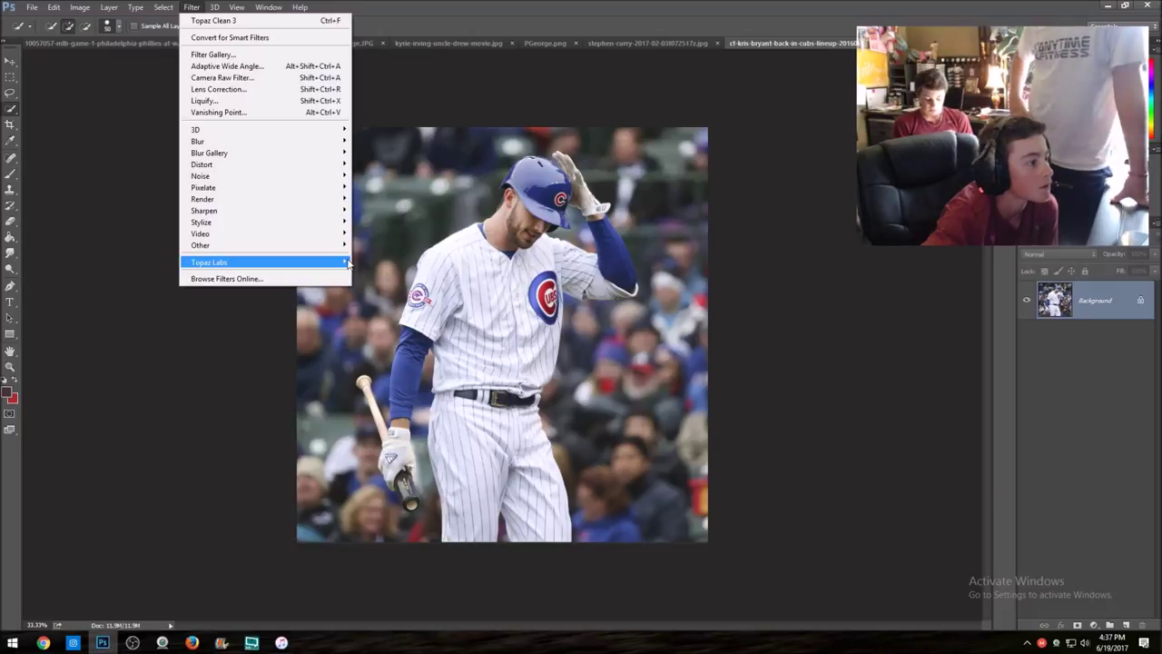
mouse_move(264, 262)
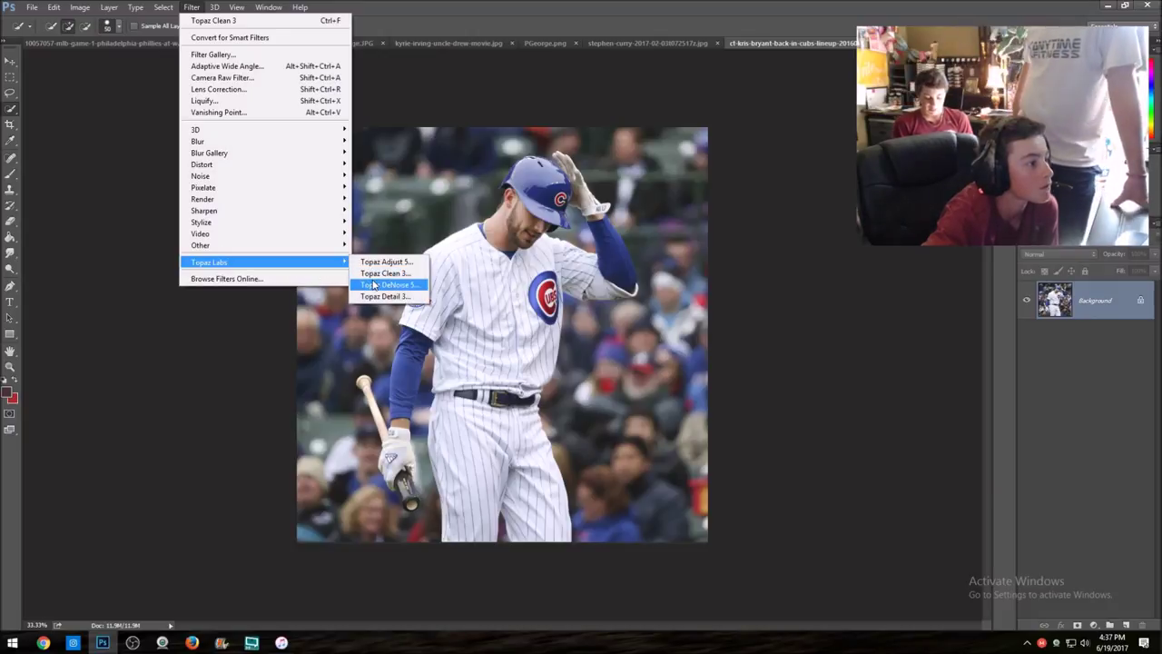
click(374, 286)
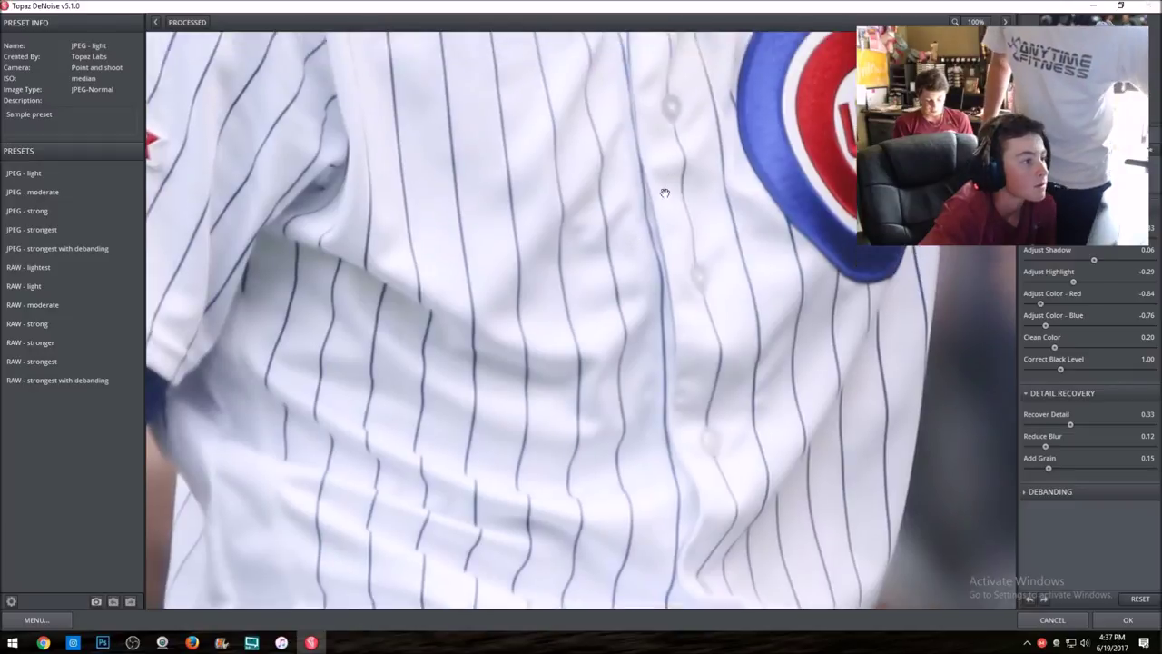
mouse_move(455, 235)
mouse_down()
mouse_move(595, 372)
mouse_move(575, 599)
mouse_up()
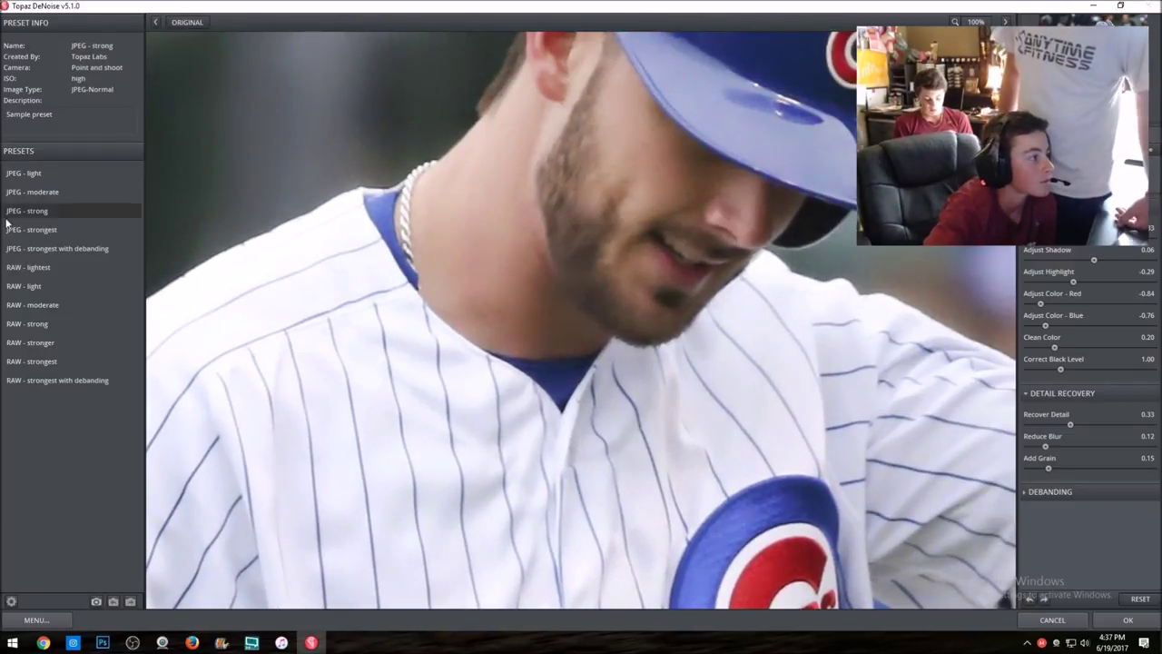
click(37, 211)
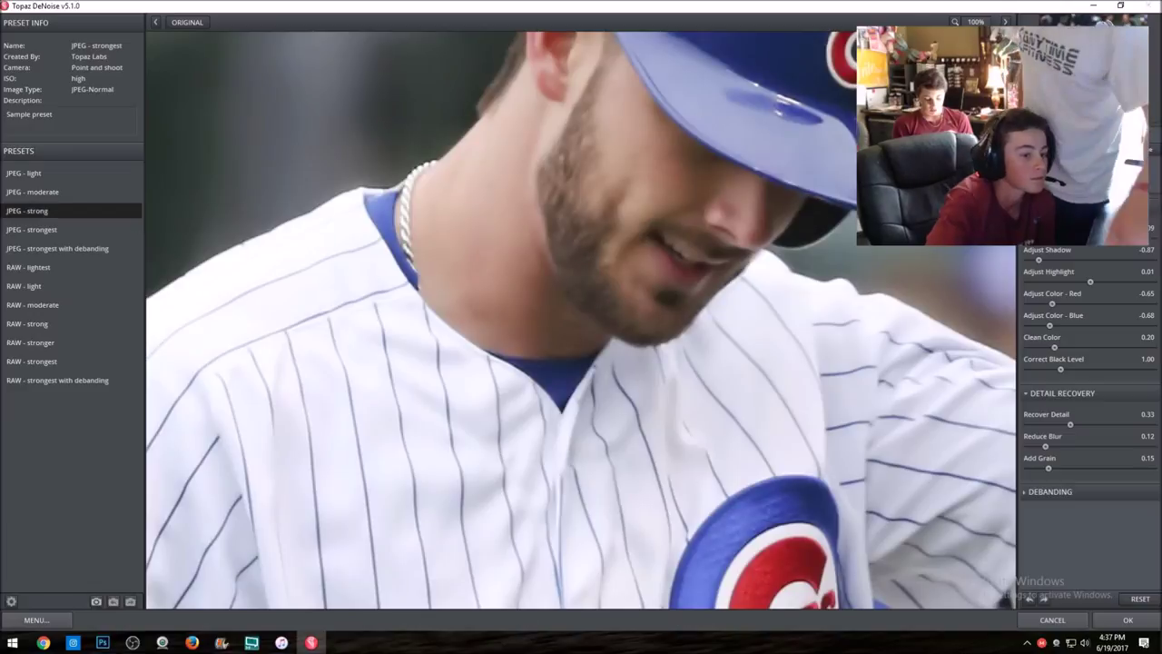
click(1124, 620)
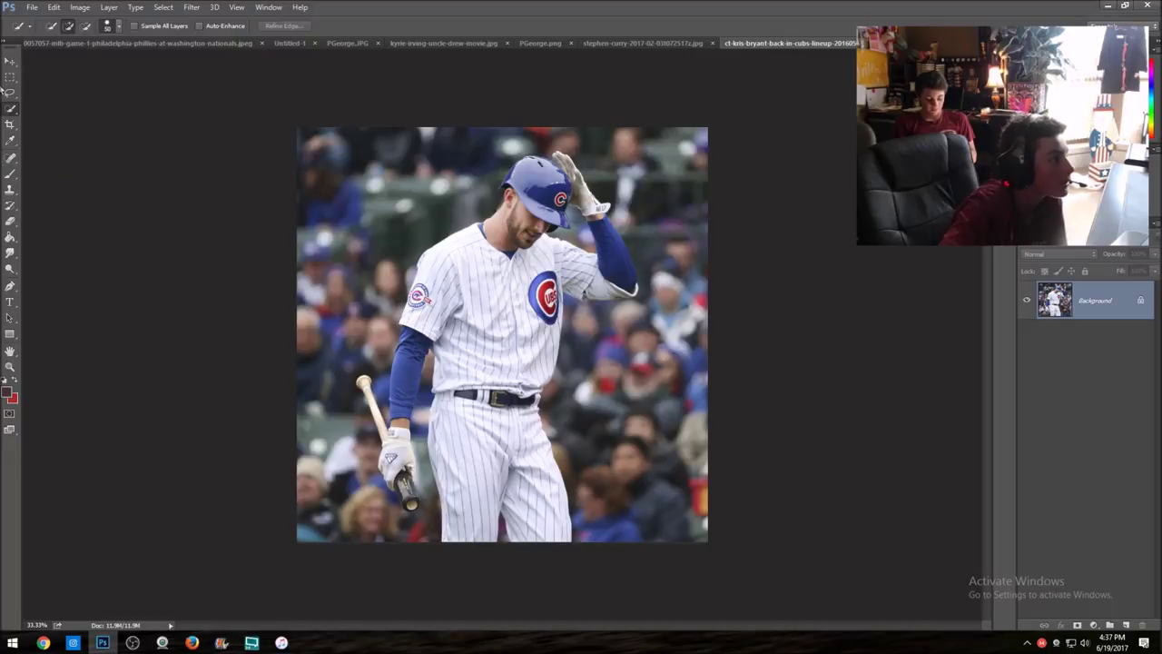
click(191, 7)
mouse_move(209, 262)
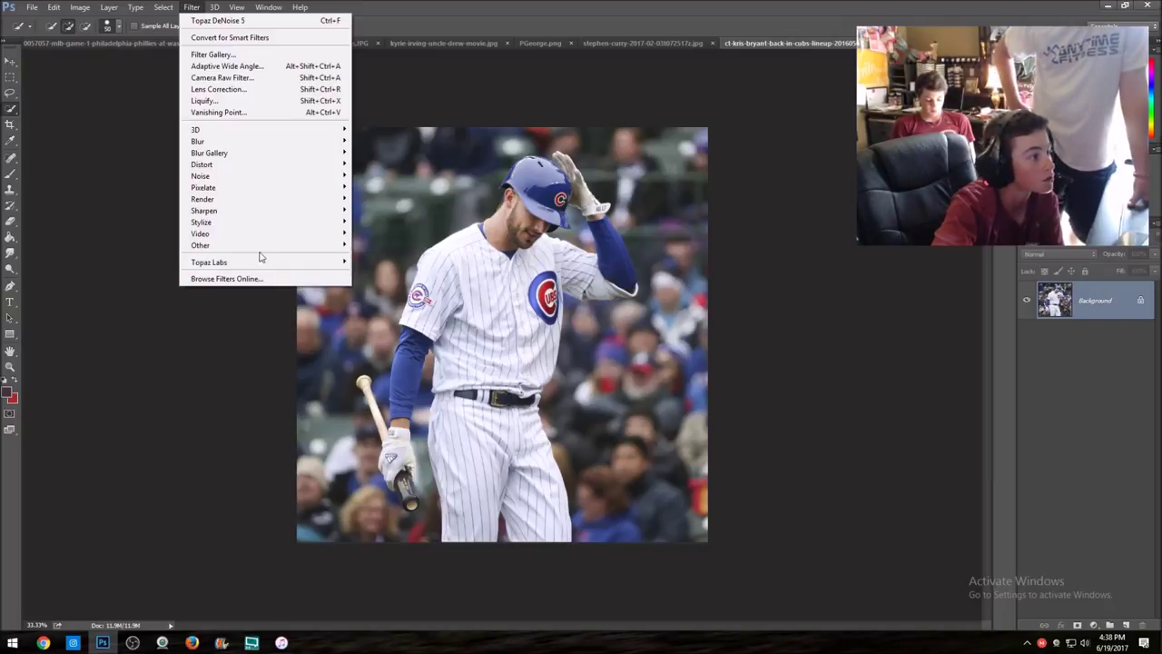
Open the photo in Topaz Adjust 5 and preview the Stylized Collection's 'Painting - Bold' preset
key(Right)
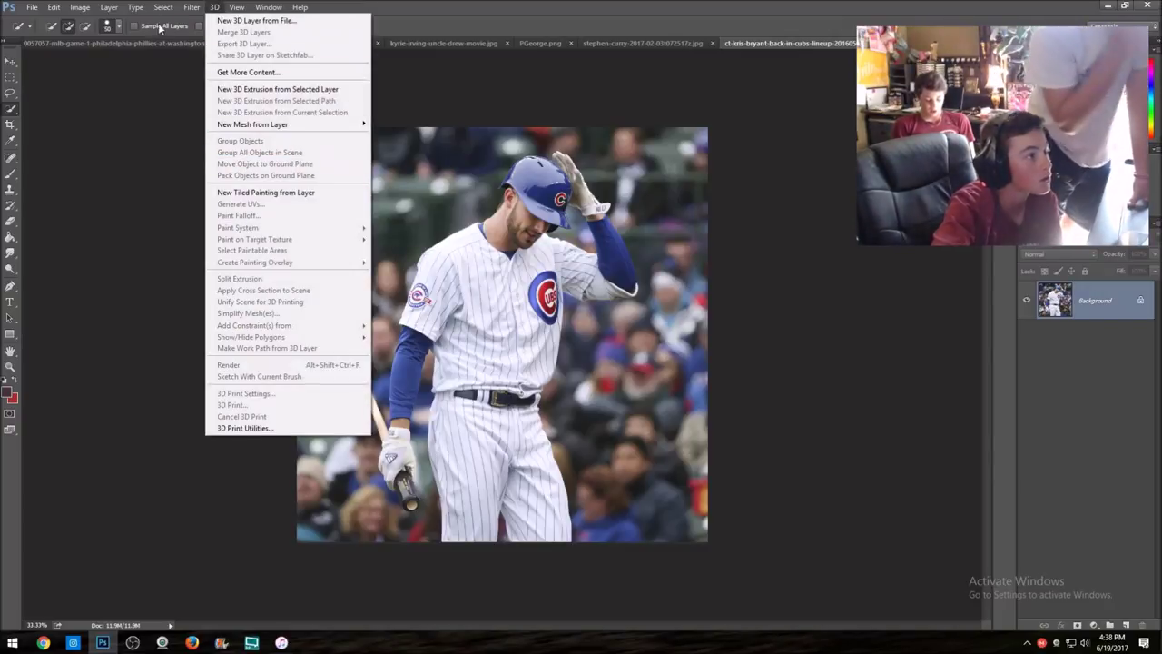
key(Left)
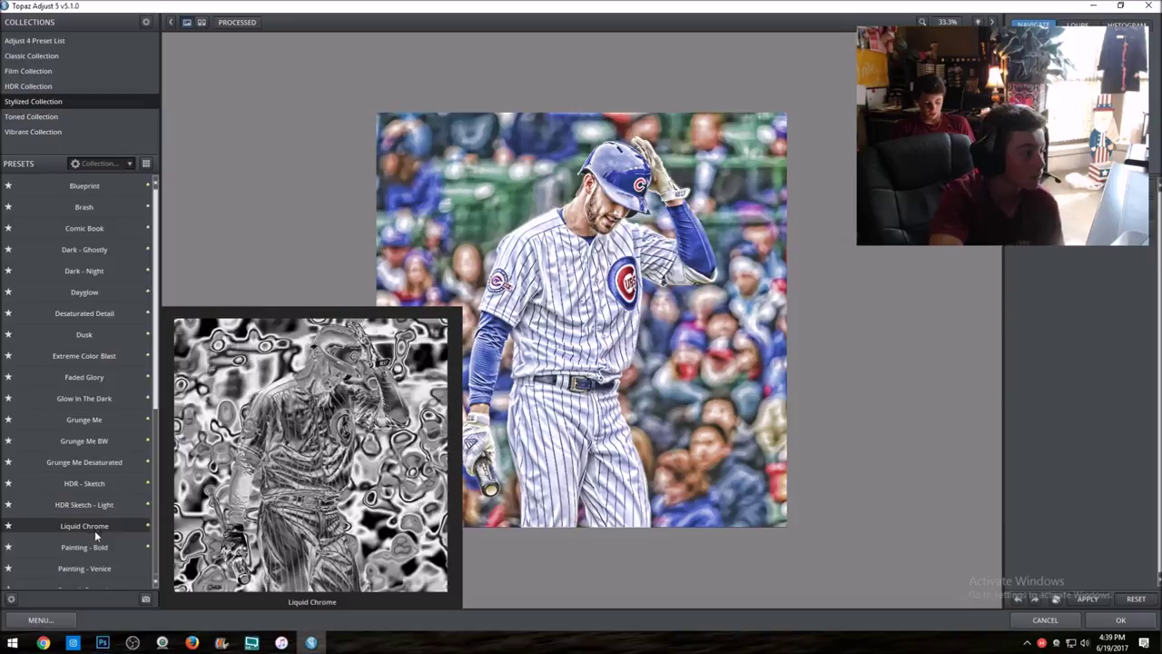
click(95, 545)
scroll(118, 541, down, 5)
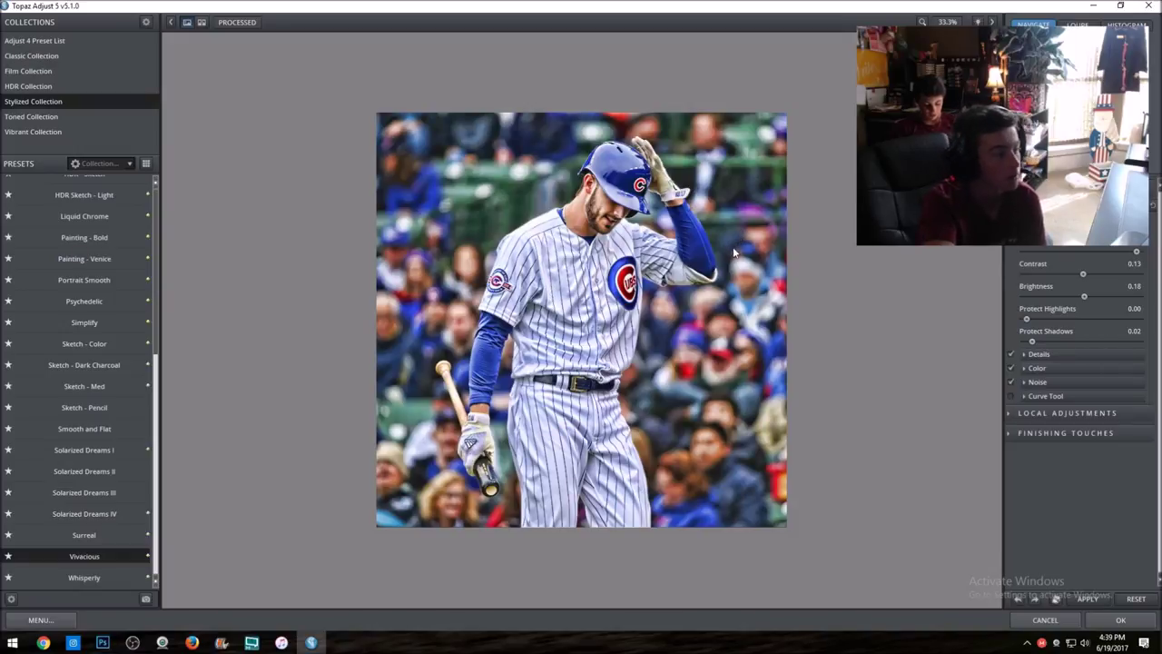
Apply the Stylized Collection's 'HDR - Sketch' preset to the Kris Bryant photo
scroll(139, 329, up, 5)
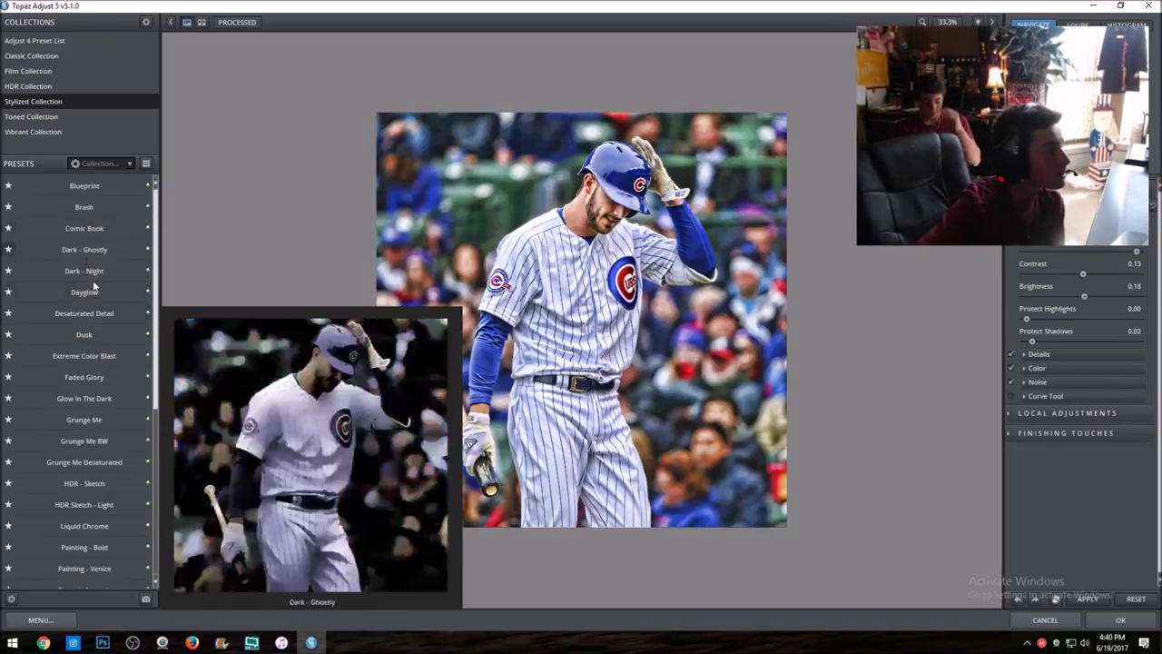
click(87, 483)
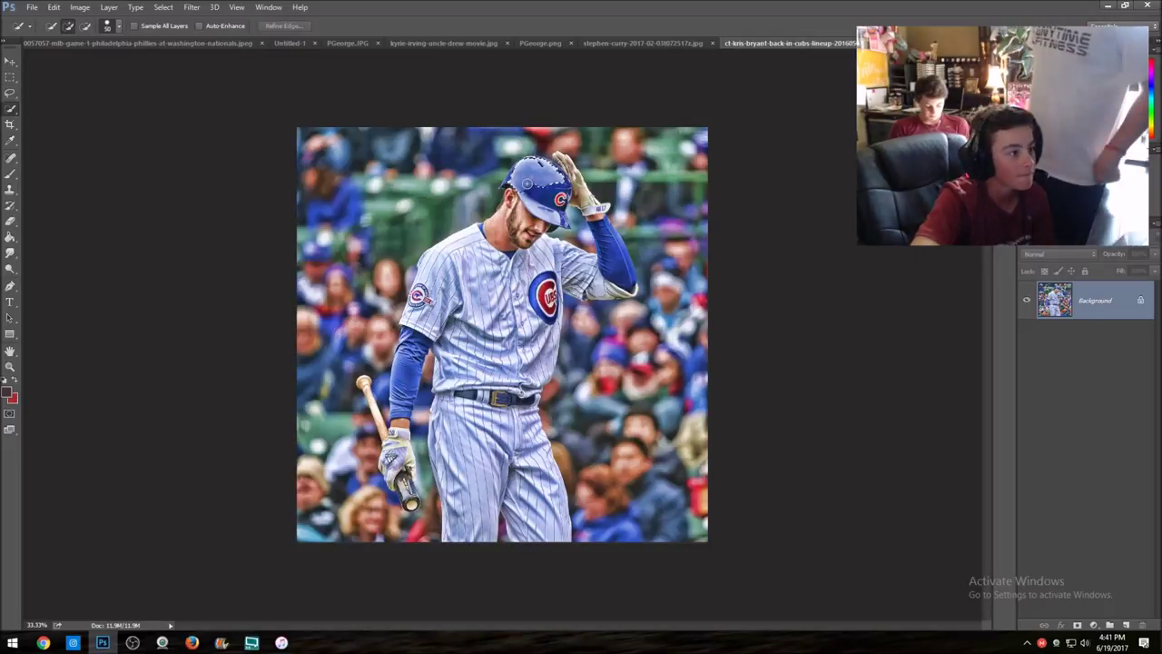
Quick-select Kris Bryant's outline and duplicate him onto Layer 1 with Ctrl+J
drag(503, 215, 413, 333)
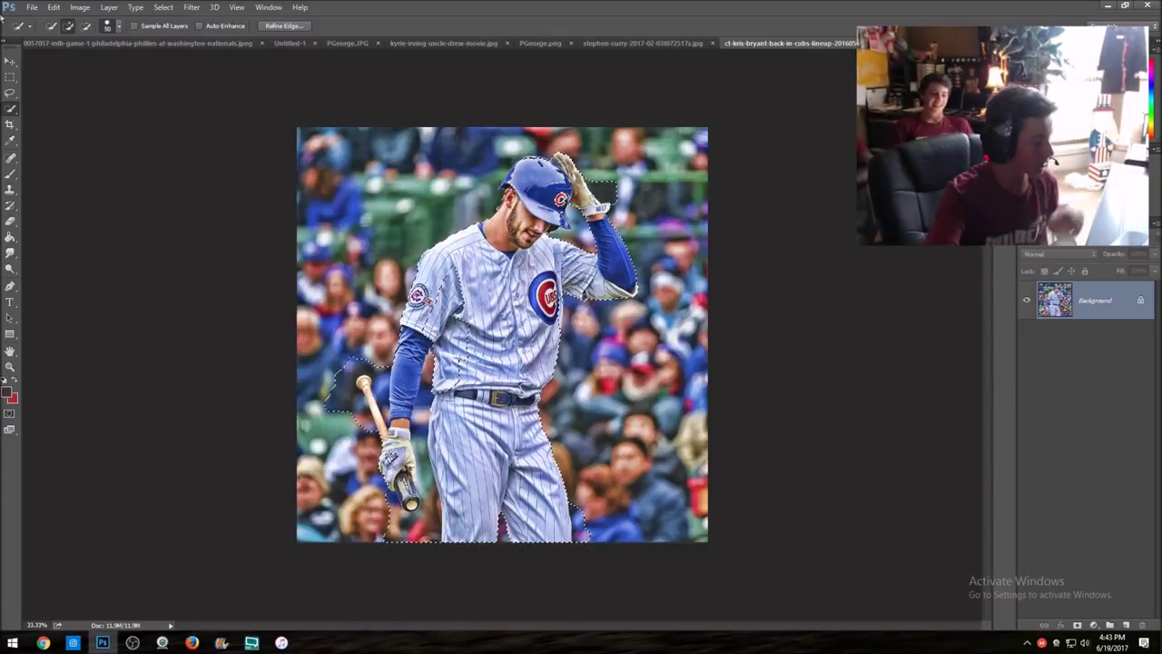
key(ctrl+j)
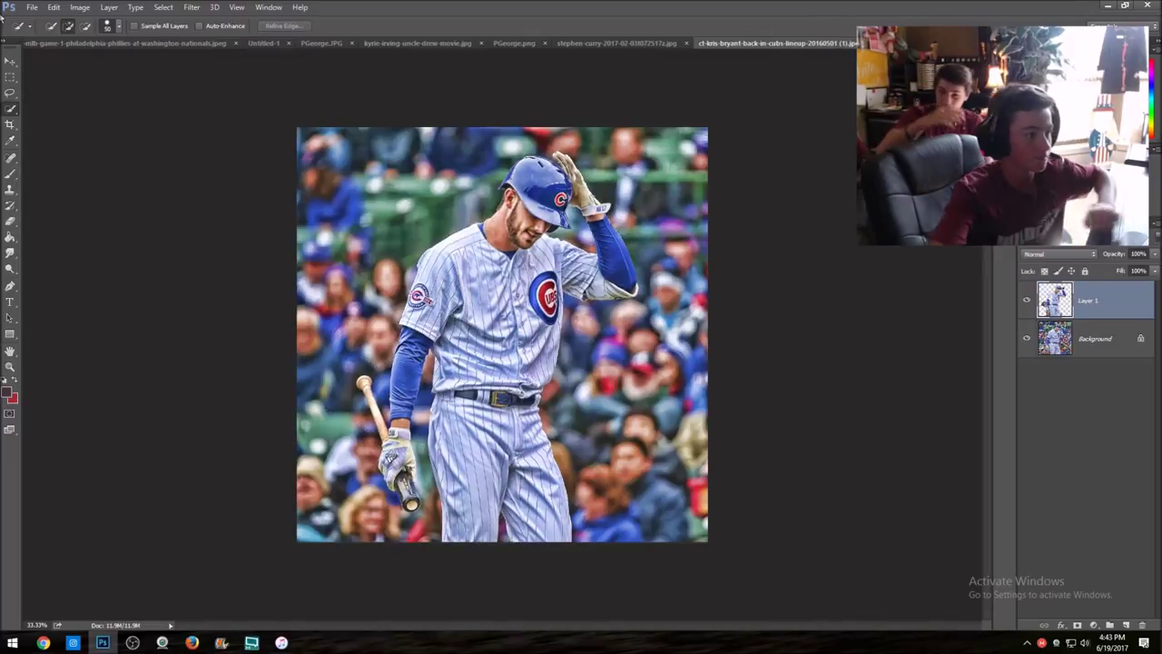
Turn off the Background layer's visibility and keep Layer 1 visible and active
click(1023, 306)
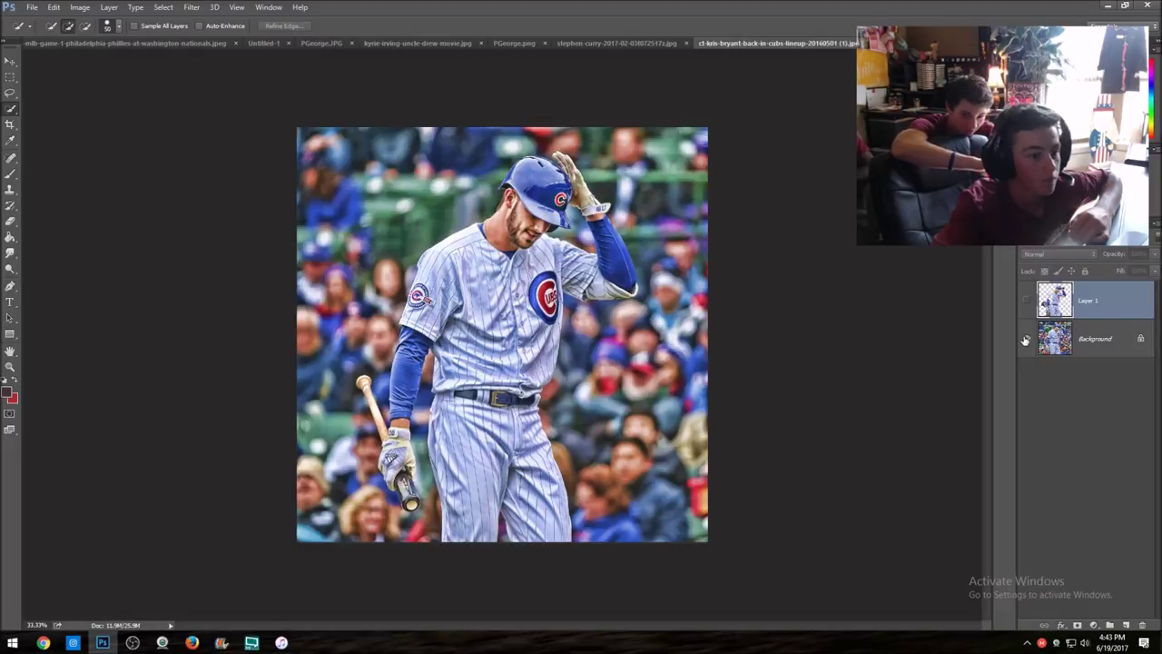
click(1025, 339)
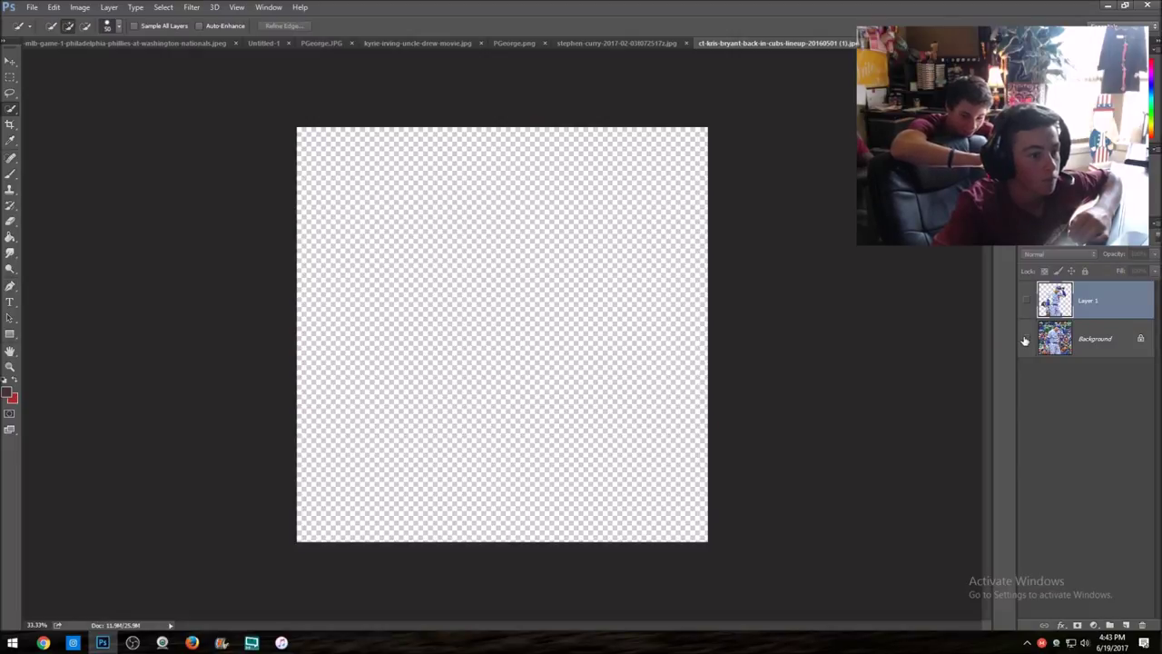
double_click(1042, 294)
key(Escape)
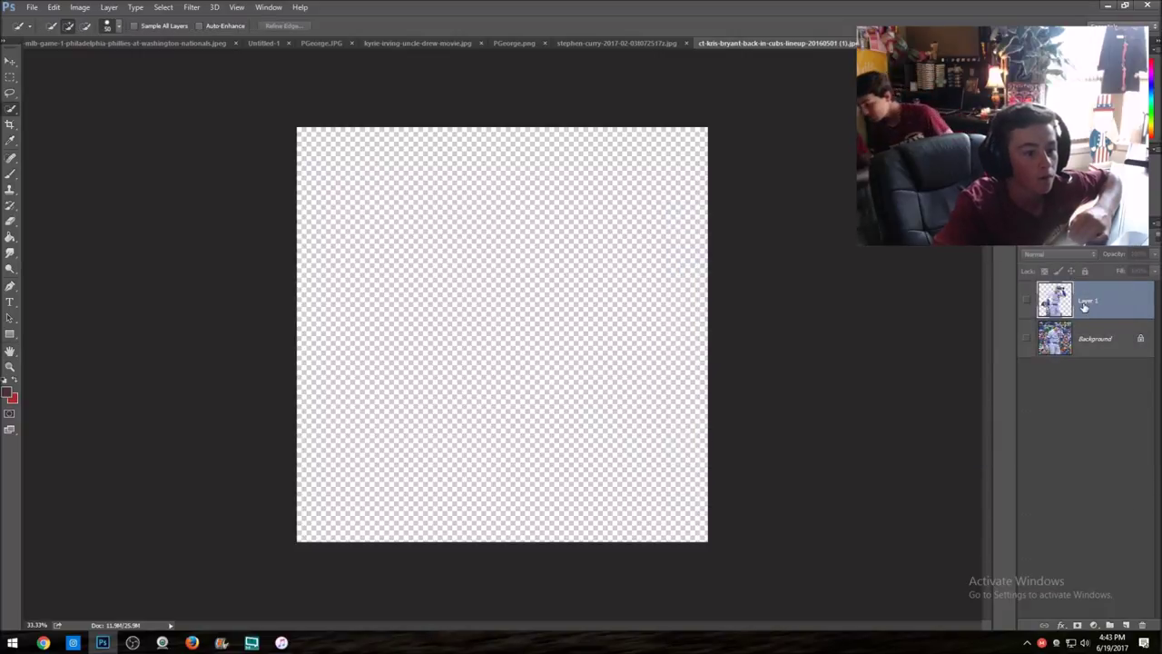
click(1078, 339)
click(1045, 302)
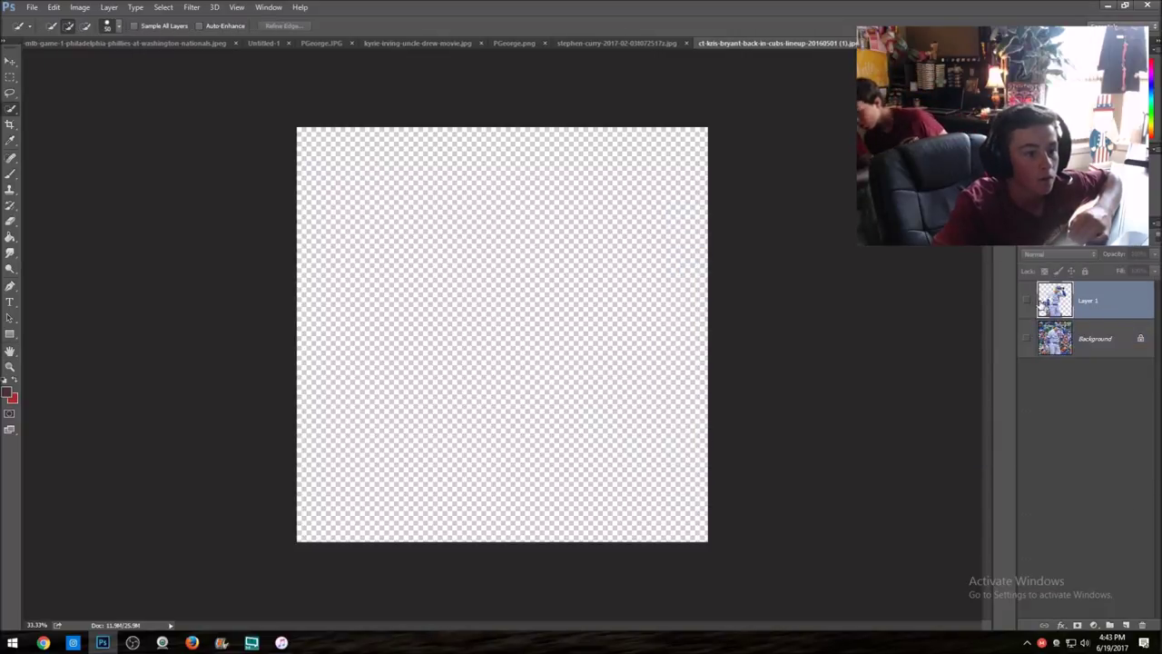
click(1029, 304)
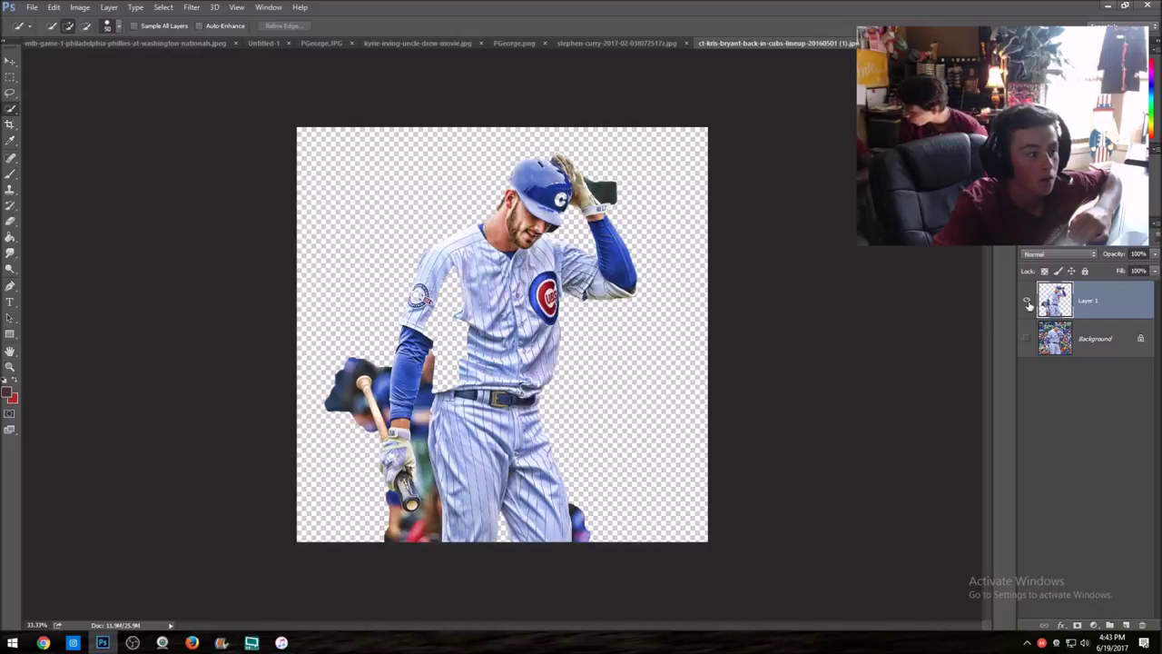